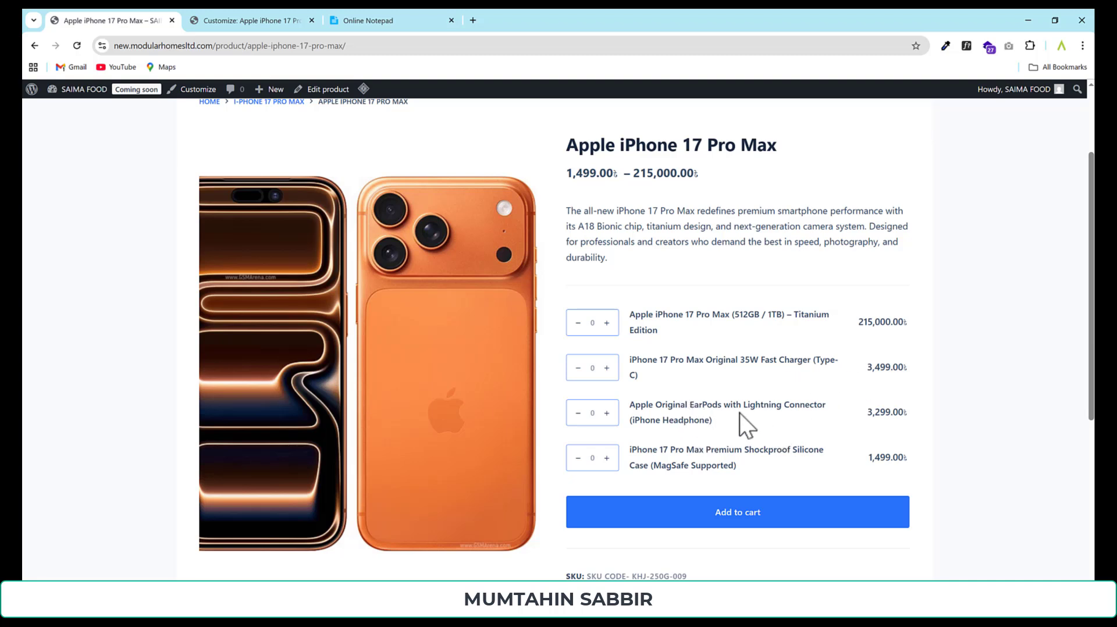
Step: Examine the Apple iPhone 17 Pro Max product page, viewing the earphones, charger and case gallery images and the description
scroll(414, 328, down, 2)
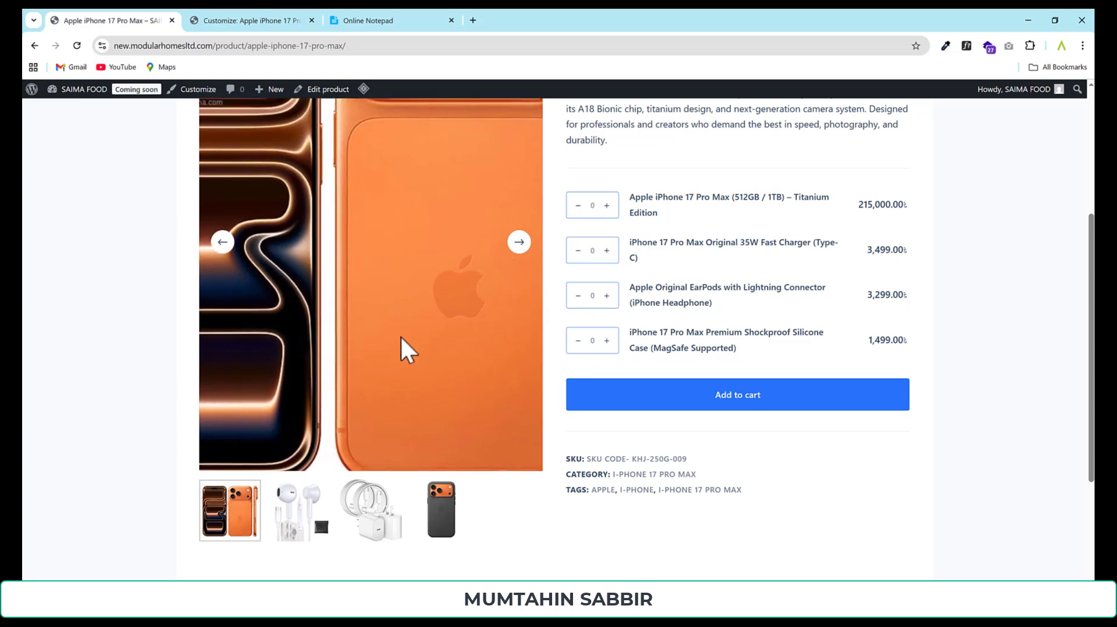
click(300, 512)
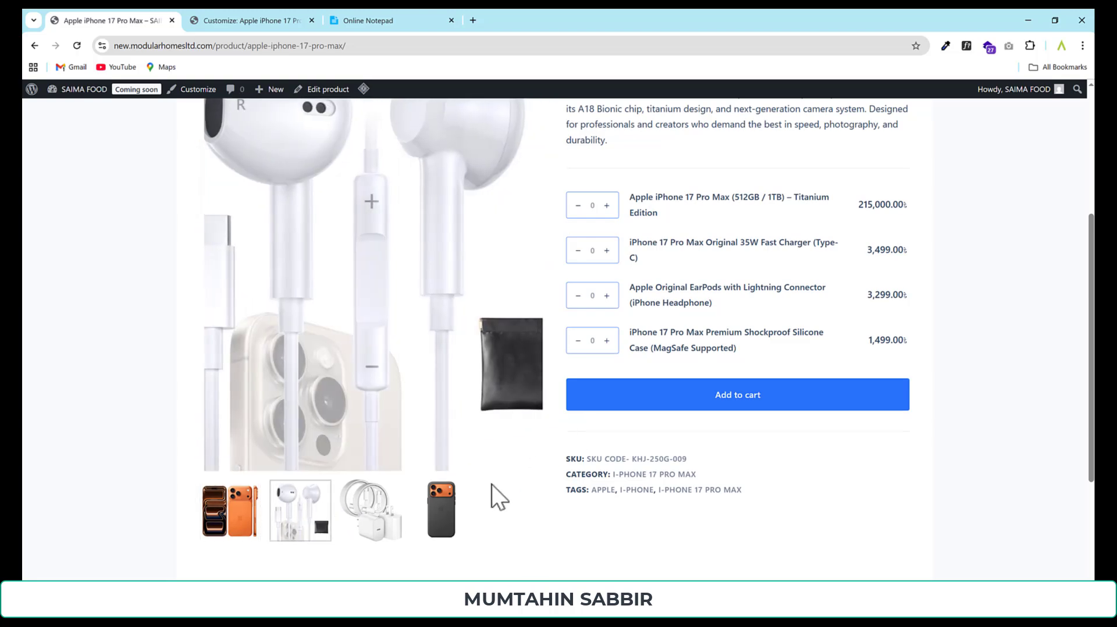
click(367, 515)
scroll(459, 479, up, 1)
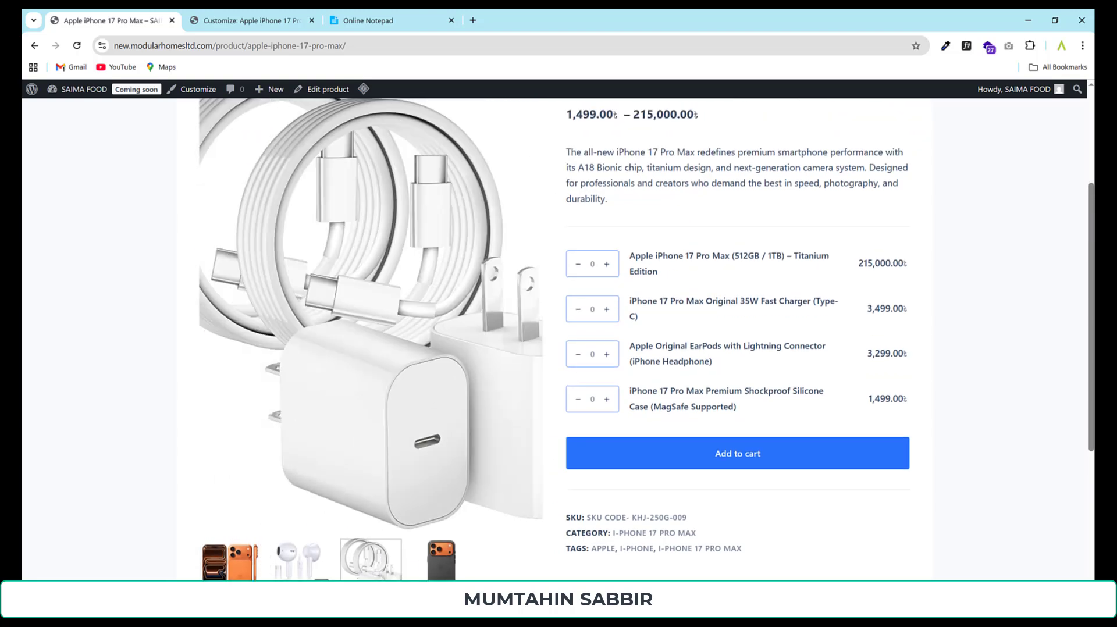
click(457, 567)
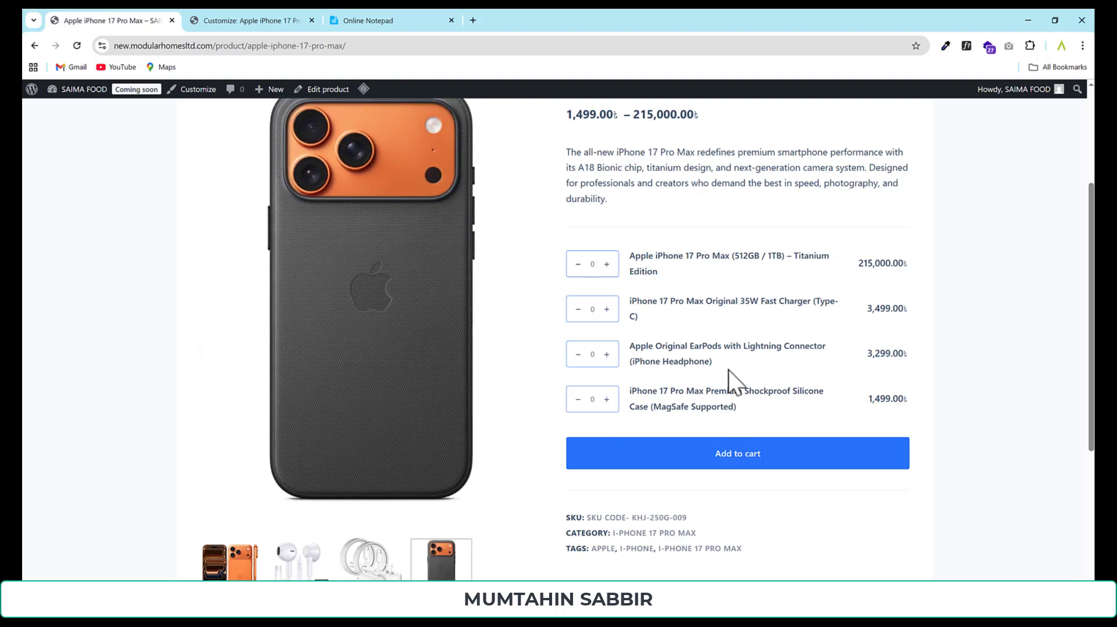
scroll(729, 361, down, 4)
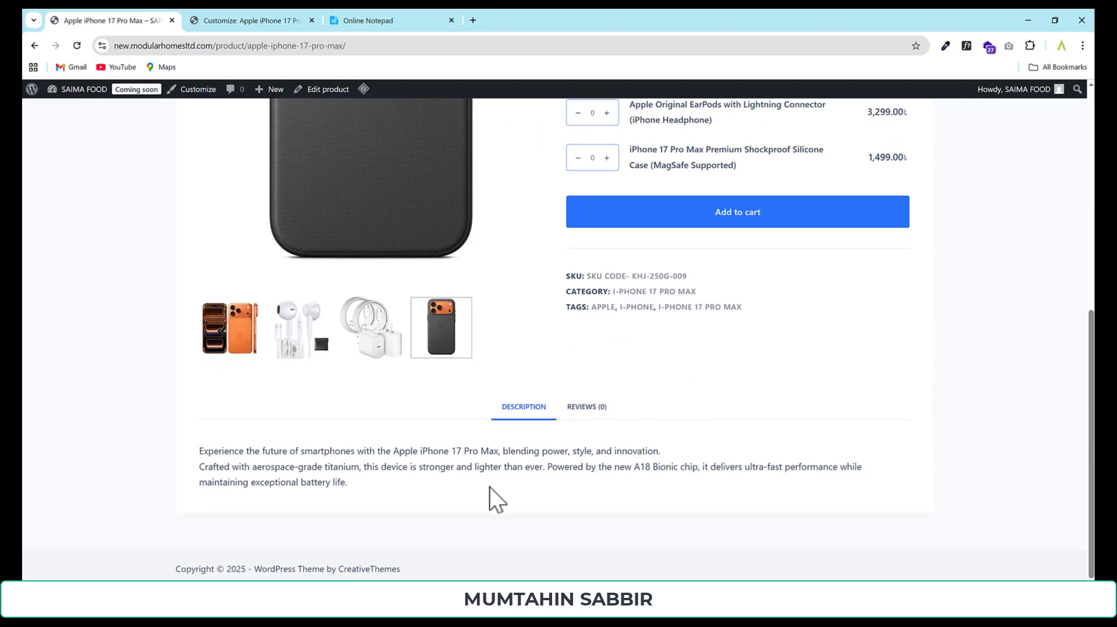
scroll(595, 382, up, 6)
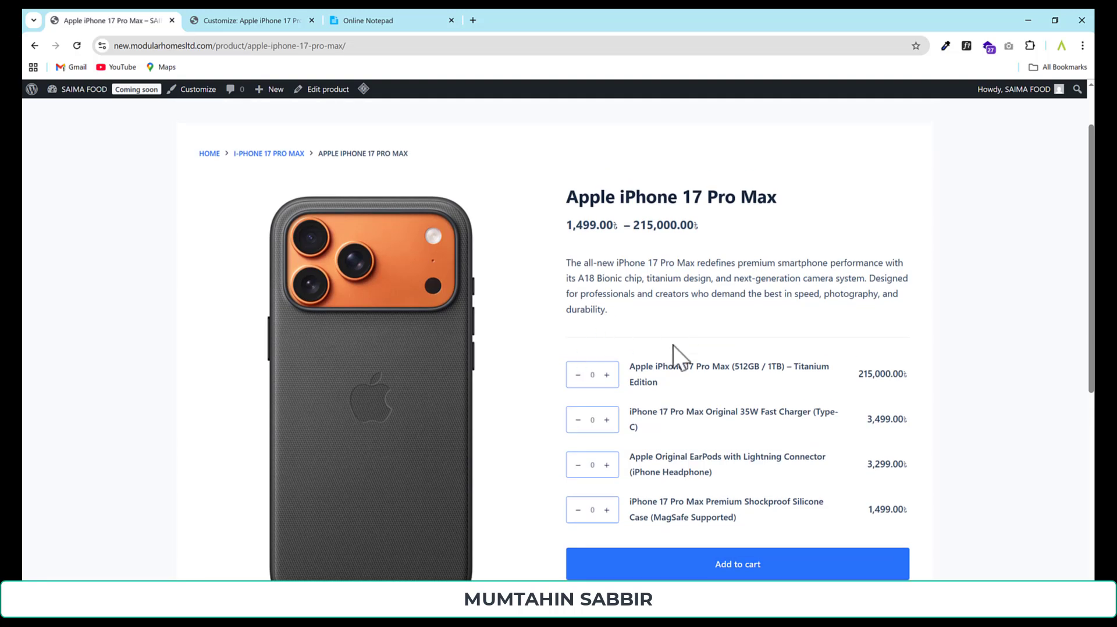
Step: Set the quantity of the iPhone, the fast charger, the EarPods and the silicone case to 1 each
scroll(672, 348, down, 1)
click(607, 316)
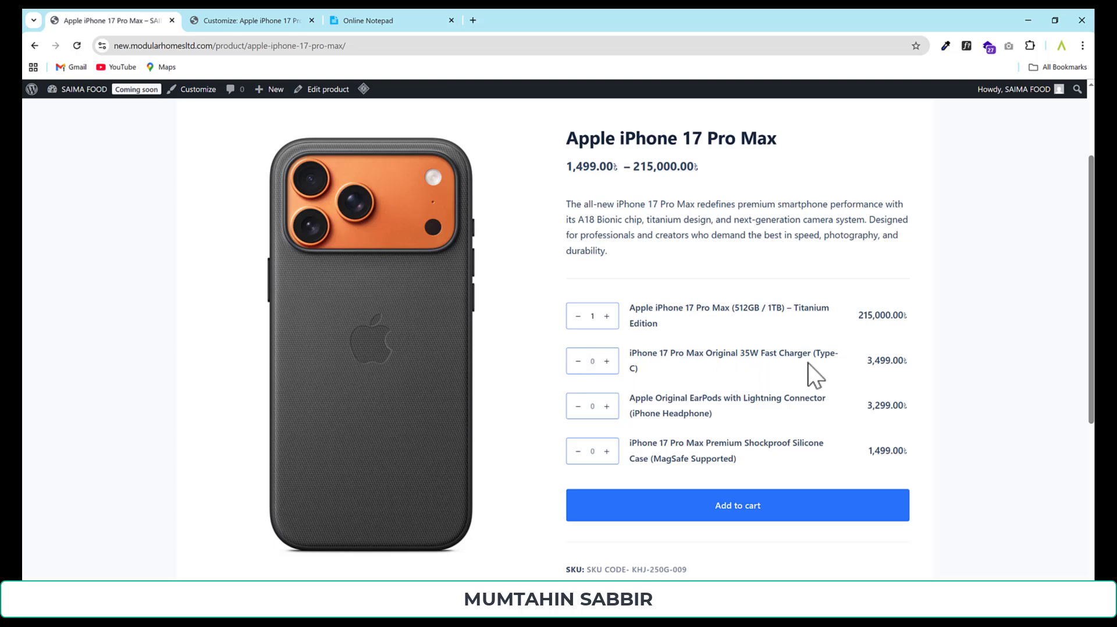
click(607, 361)
click(607, 406)
click(607, 451)
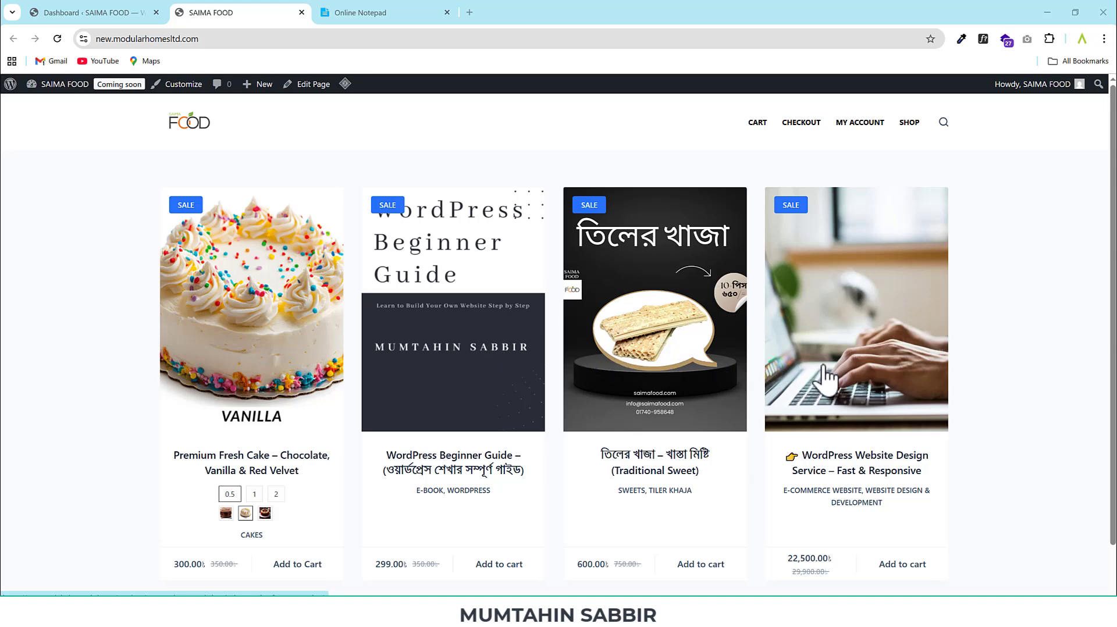
Step: Go from the storefront to the site's admin dashboard and start adding a new product
scroll(823, 314, down, 1)
scroll(768, 373, up, 1)
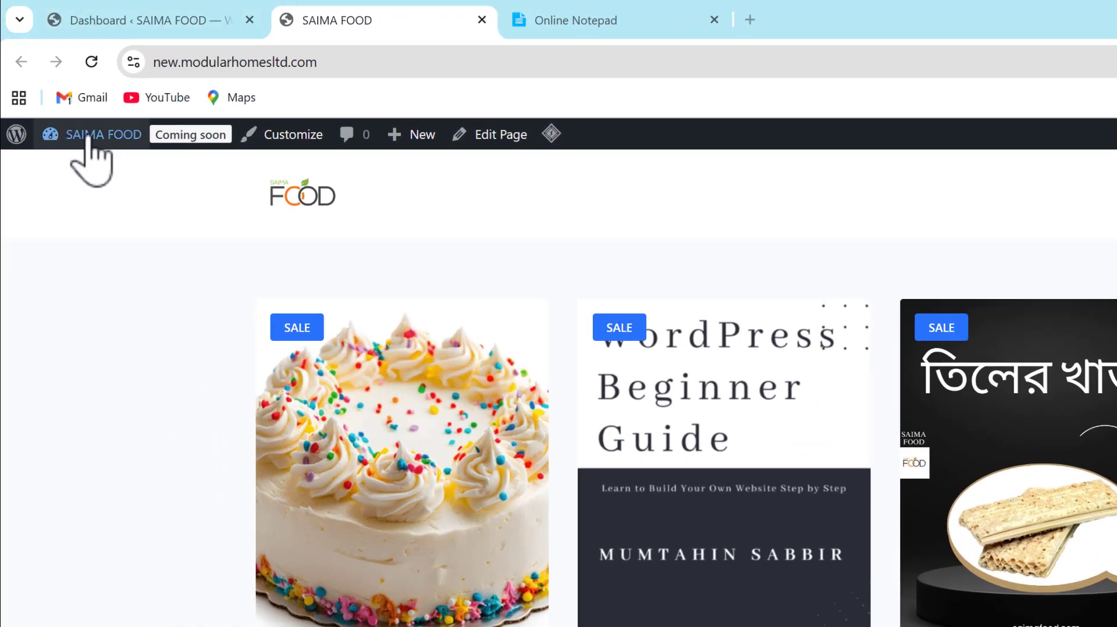
mouse_move(52, 87)
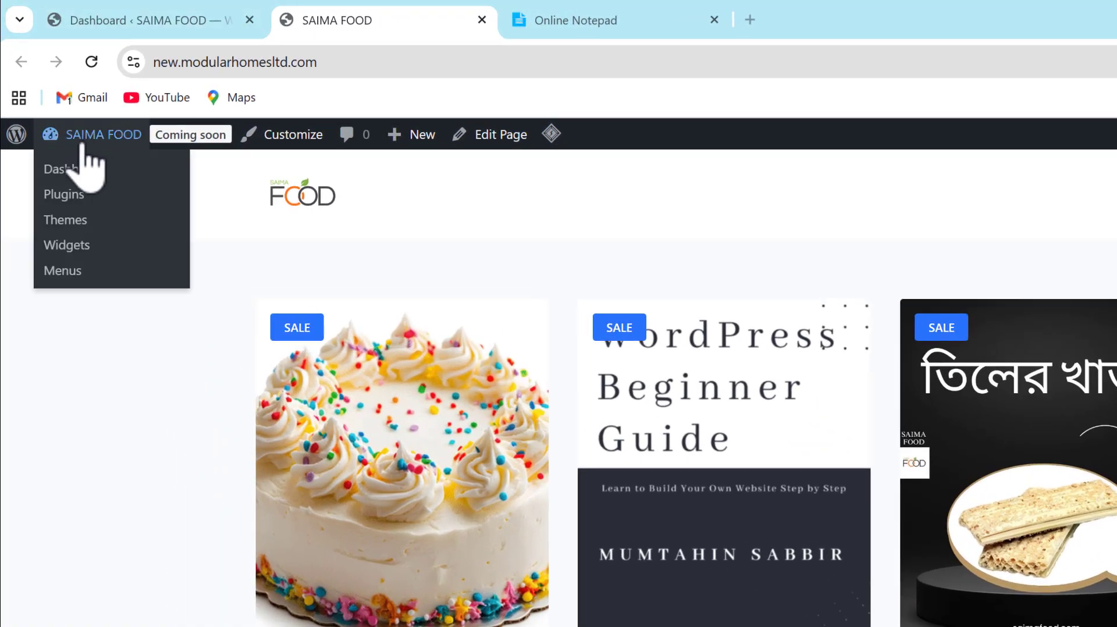
click(61, 170)
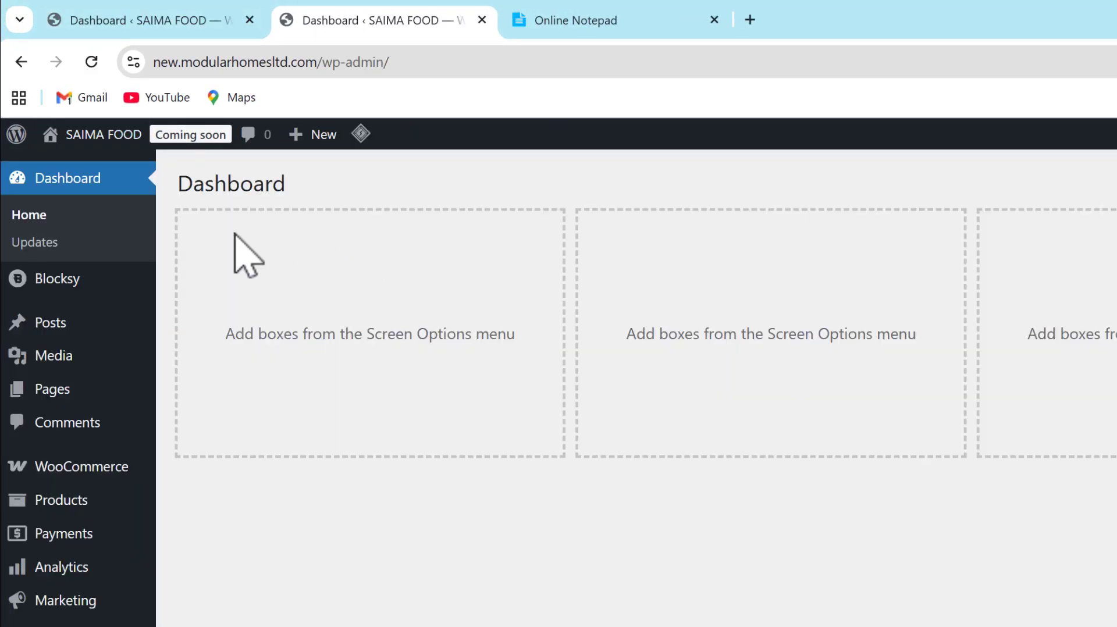
mouse_move(47, 505)
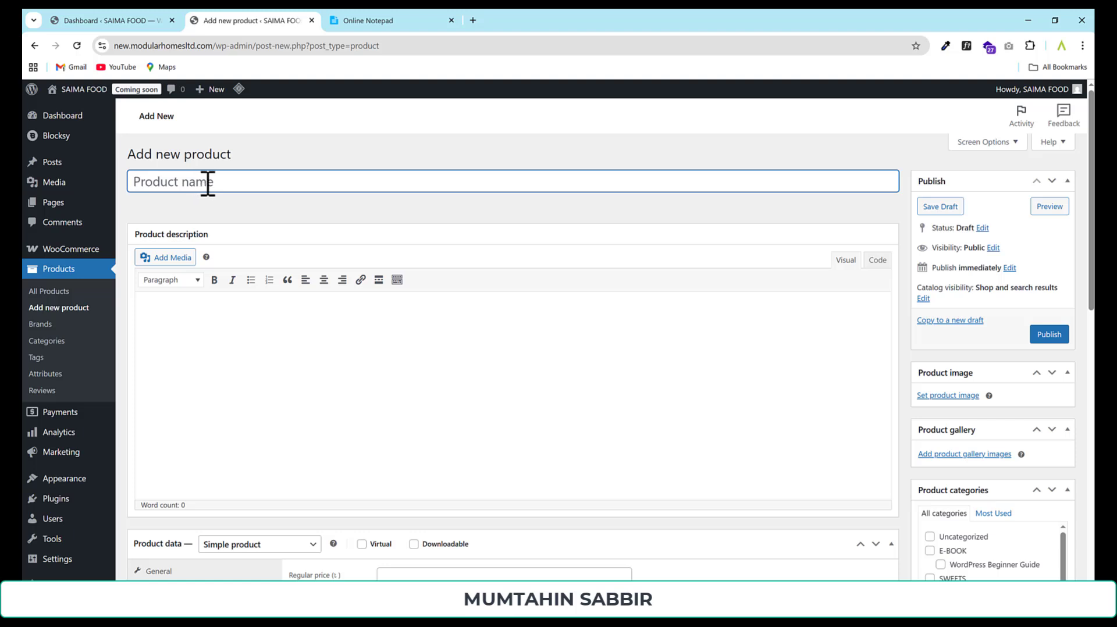
Step: Name the product "Apple iPhone 17 Pro Max" and enter the product description beginning "Experience the future of smartphones"
text(Apple iPhone 17 Pro Max)
click(219, 323)
text(Experience the future of smartphones with the Apple iPhone 17 Pro Max, blending power, style, and innovation. Crafted with aerospace-grade titanium, this device is stronger and lighter than ever. Powered by the new A18 Bionic chip, it delivers ultra-fast performance while maintaining exceptional battery life.)
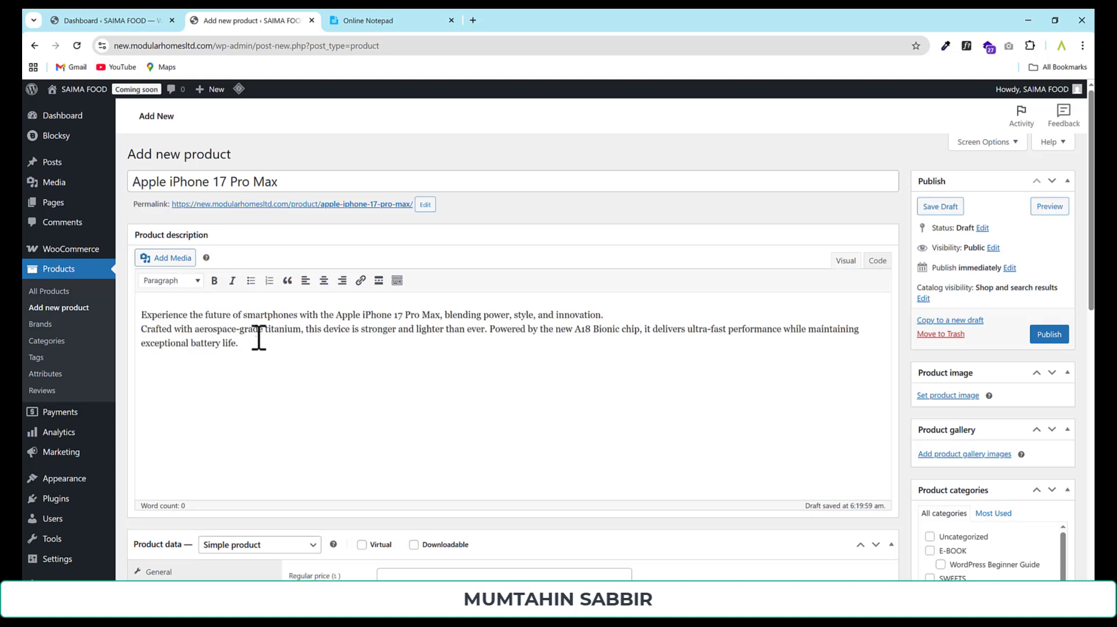
Step: Enter the product short description beginning "The all-new iPhone 17 Pro Max redefines premium smartphone performance"
scroll(353, 354, down, 9)
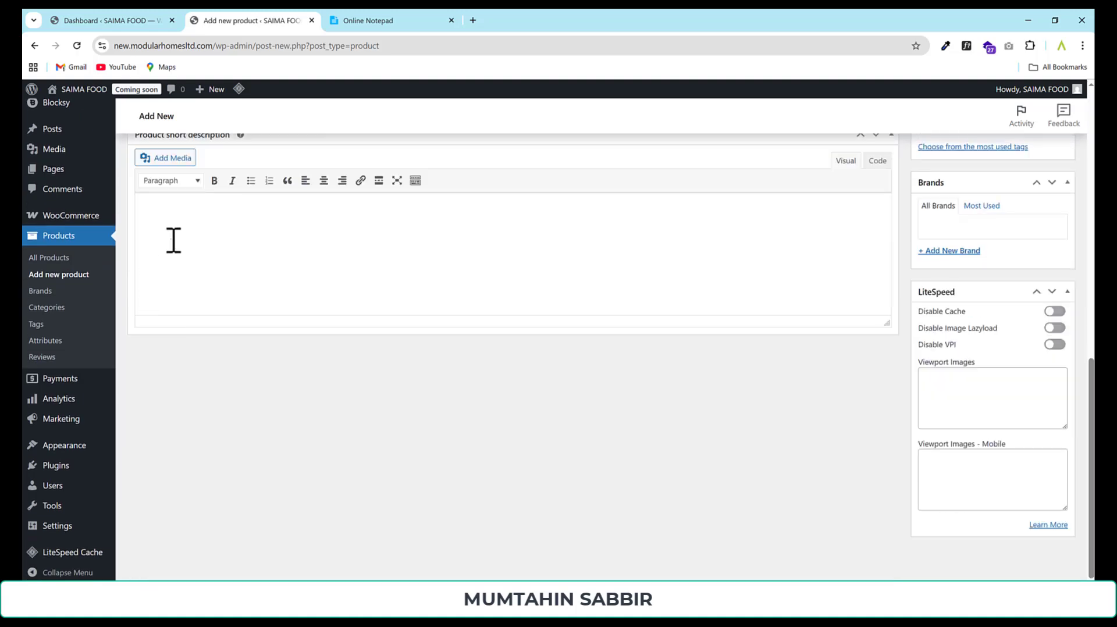
click(179, 215)
text(The all-new iPhone 17 Pro Max redefines premium smartphone performance with its A18 Bionic chip, titanium design, and next-generation camera system. Designed for professionals and creators who demand the best in speed, photography, and durability.)
scroll(179, 221, up, 2)
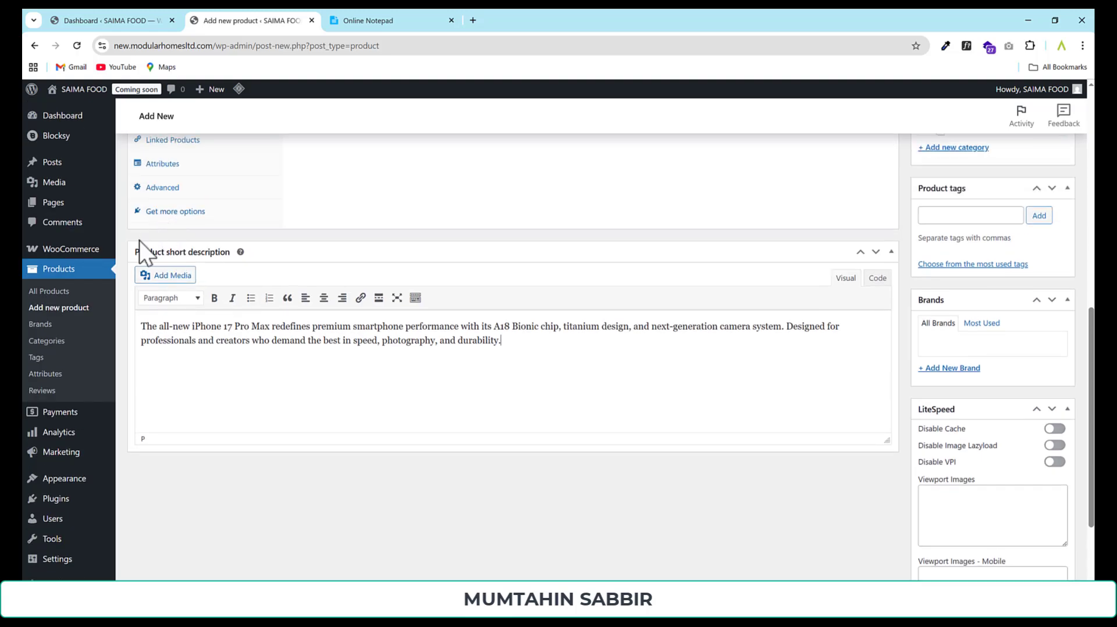
scroll(816, 348, up, 7)
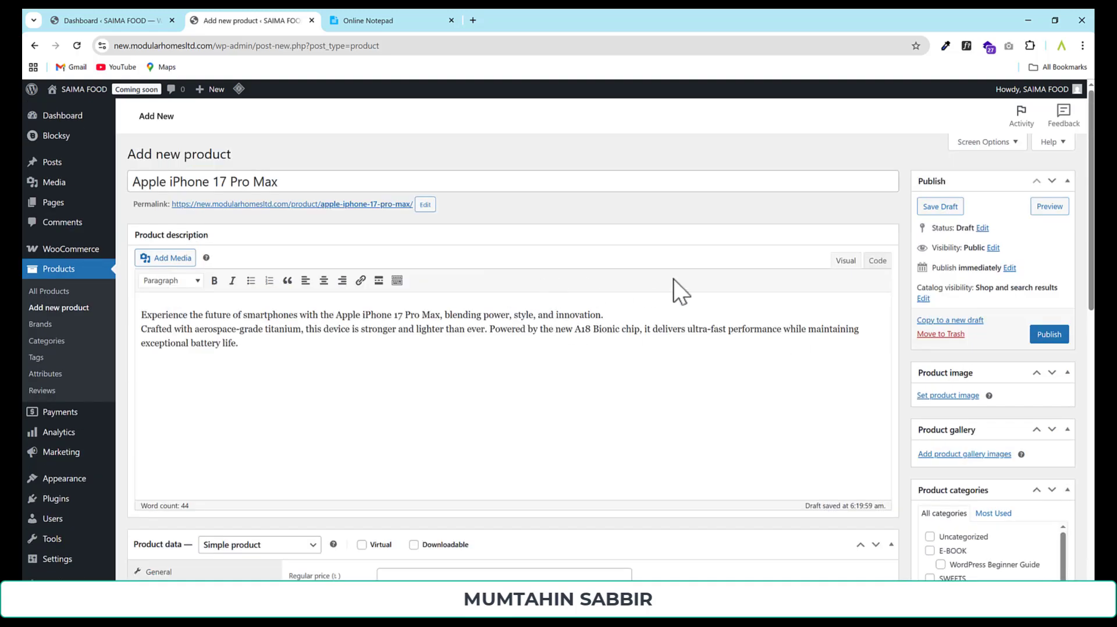
Step: Set Untitled-design-3.png from the media library as the product image, with alt text, title and description "Apple iPhone 17 Pro Max"
scroll(957, 297, down, 2)
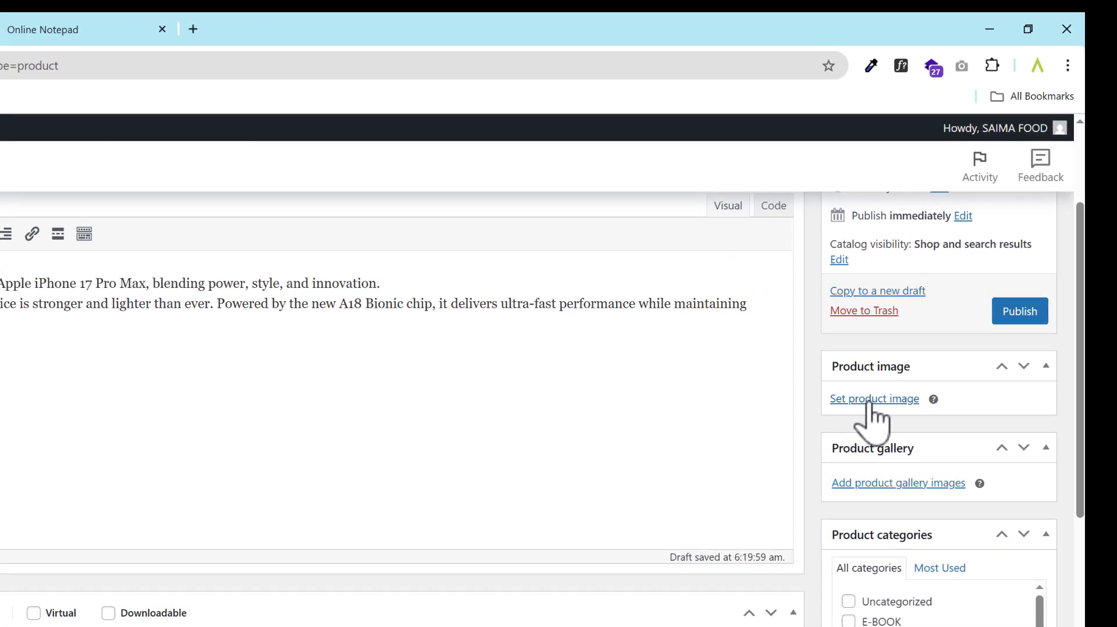
click(869, 400)
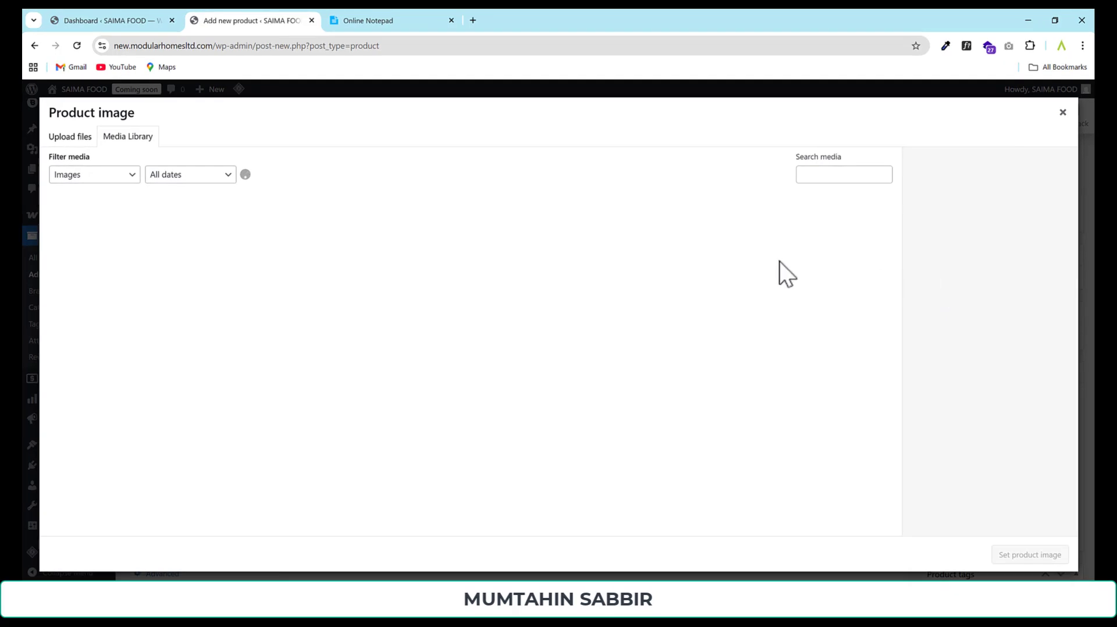
click(87, 247)
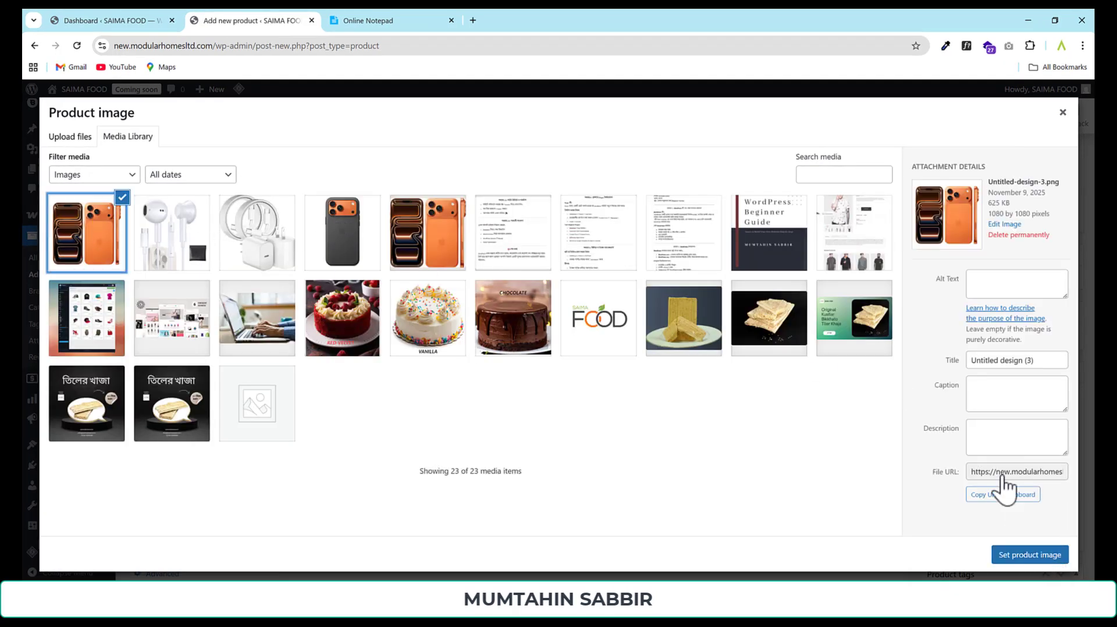
click(995, 286)
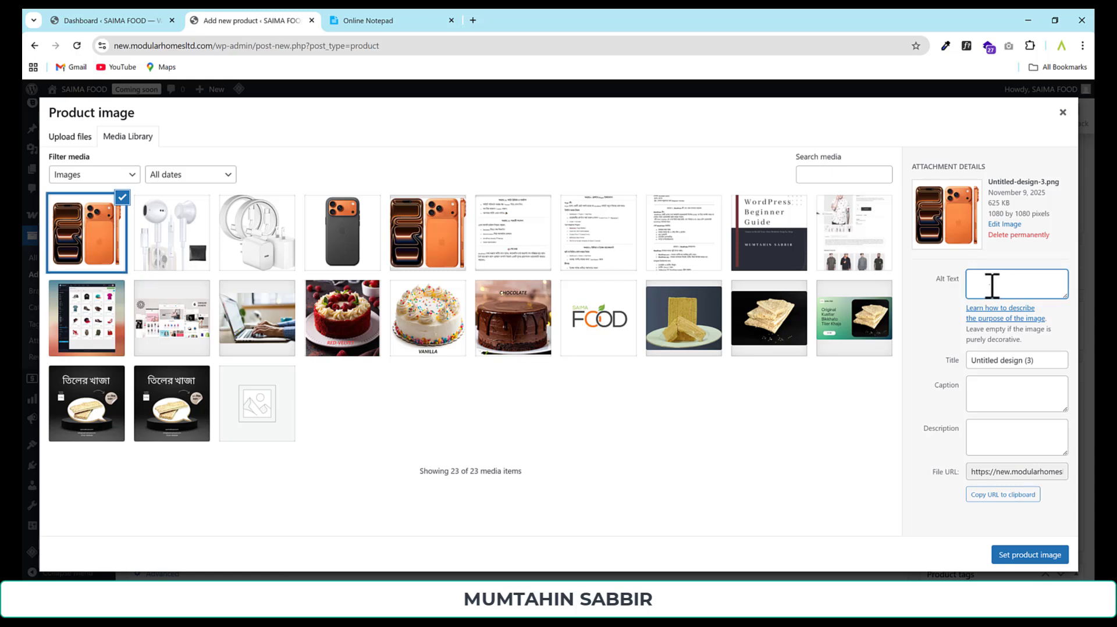
text(Apple iPhone 17 Pro Max)
drag(1065, 367, 960, 372)
text(Apple iPhone 17 Pro Max)
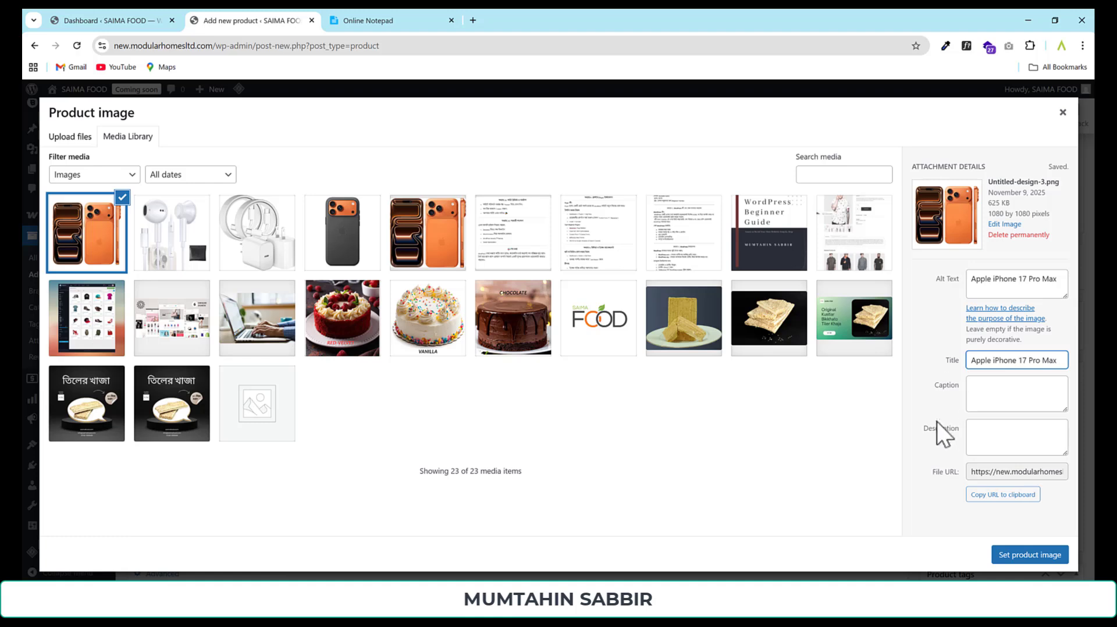
click(1006, 437)
text(Apple iPhone 17 Pro Max)
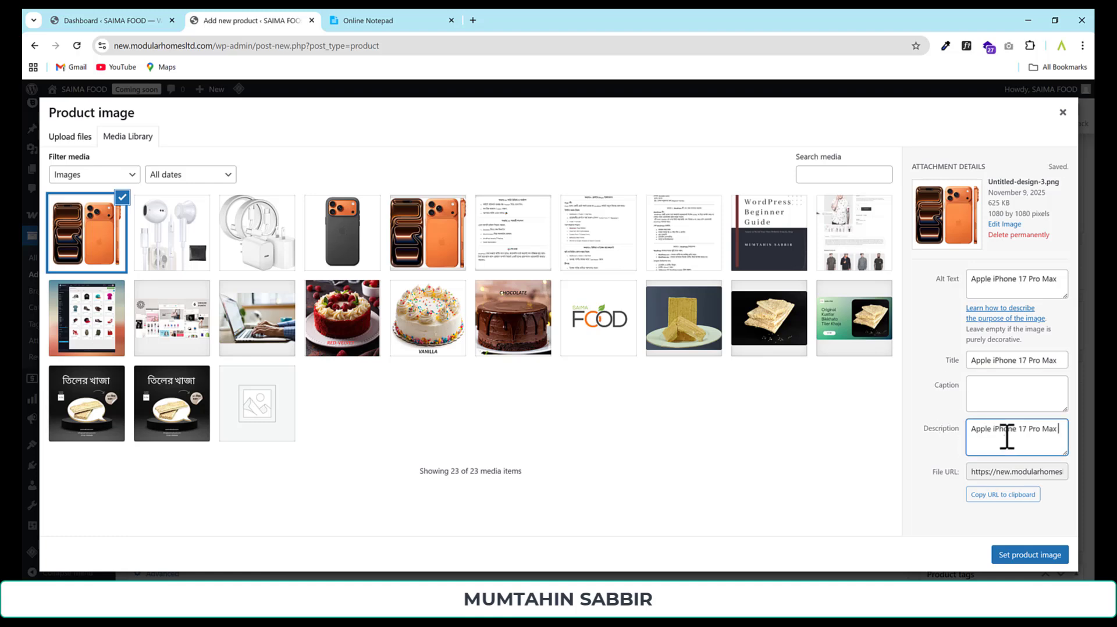
click(1015, 561)
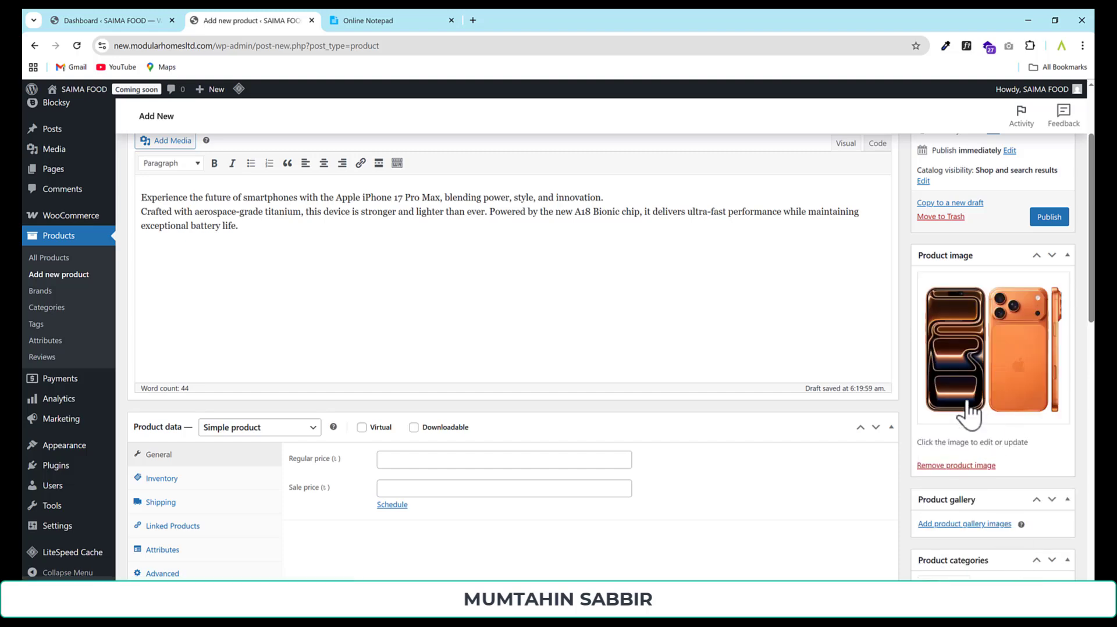
Step: Create a new top-level product category named "i-phone 17 pro max" and assign it to the product
scroll(976, 384, up, 1)
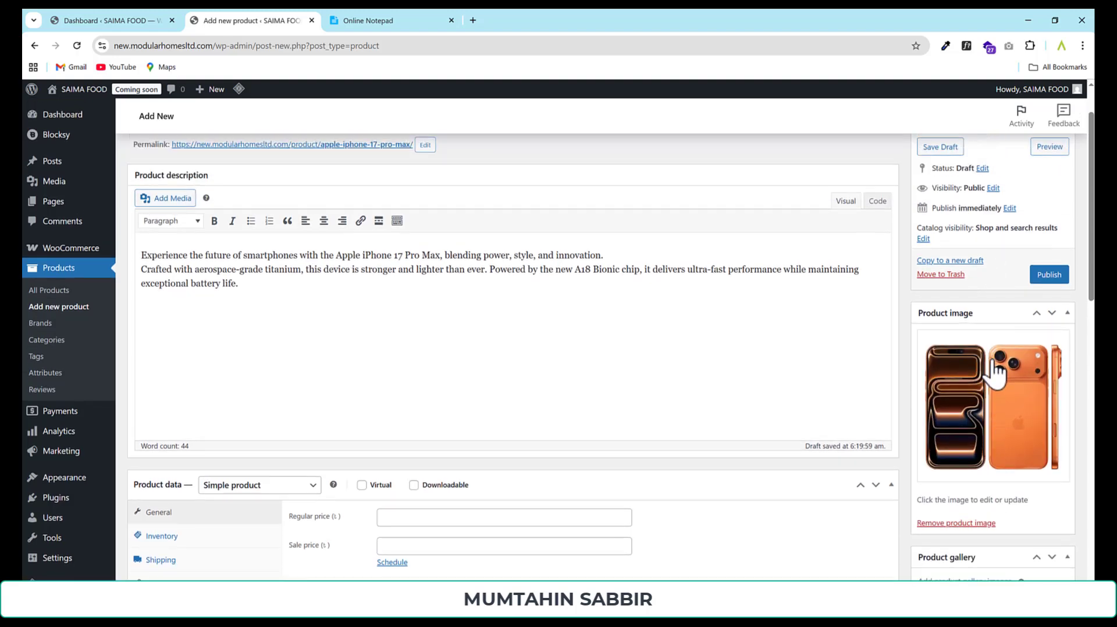
scroll(992, 367, down, 4)
scroll(993, 358, down, 2)
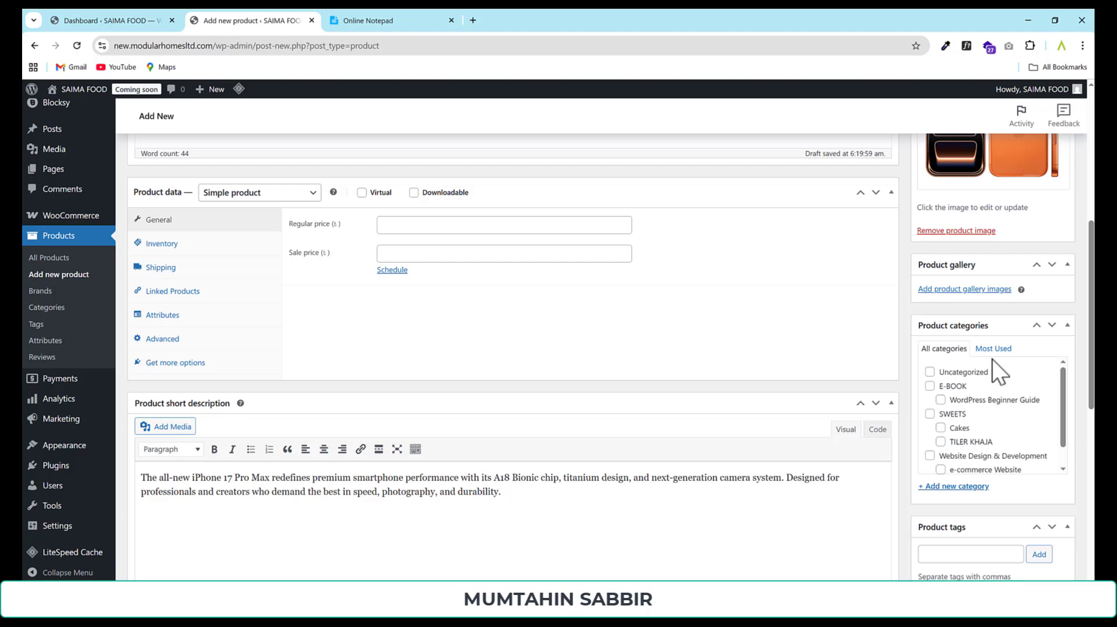
scroll(993, 358, down, 1)
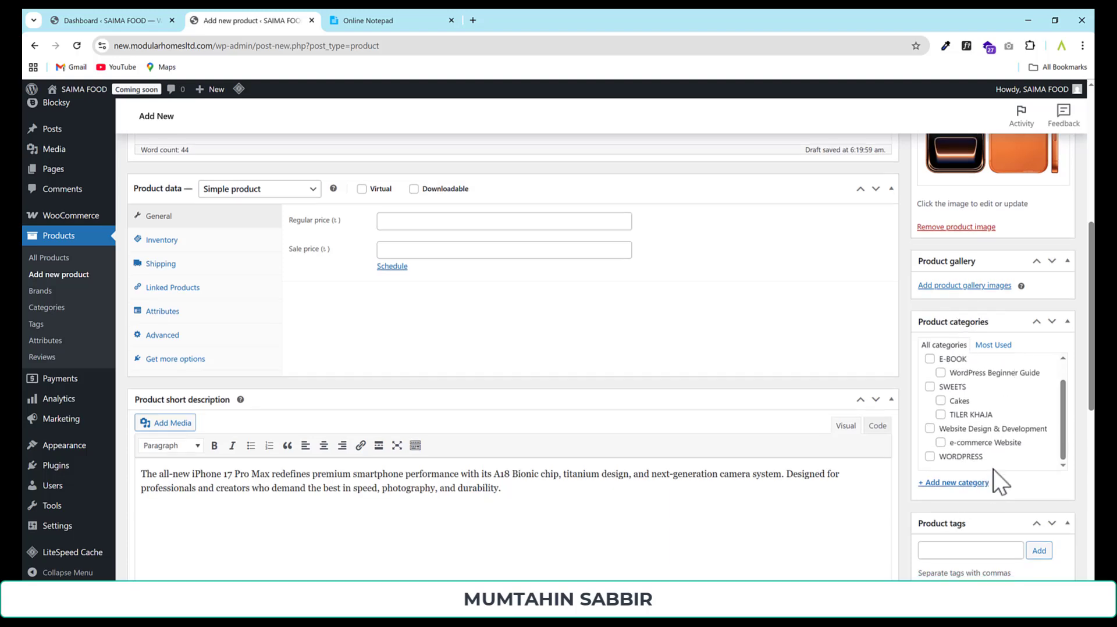
scroll(993, 478, down, 2)
click(888, 394)
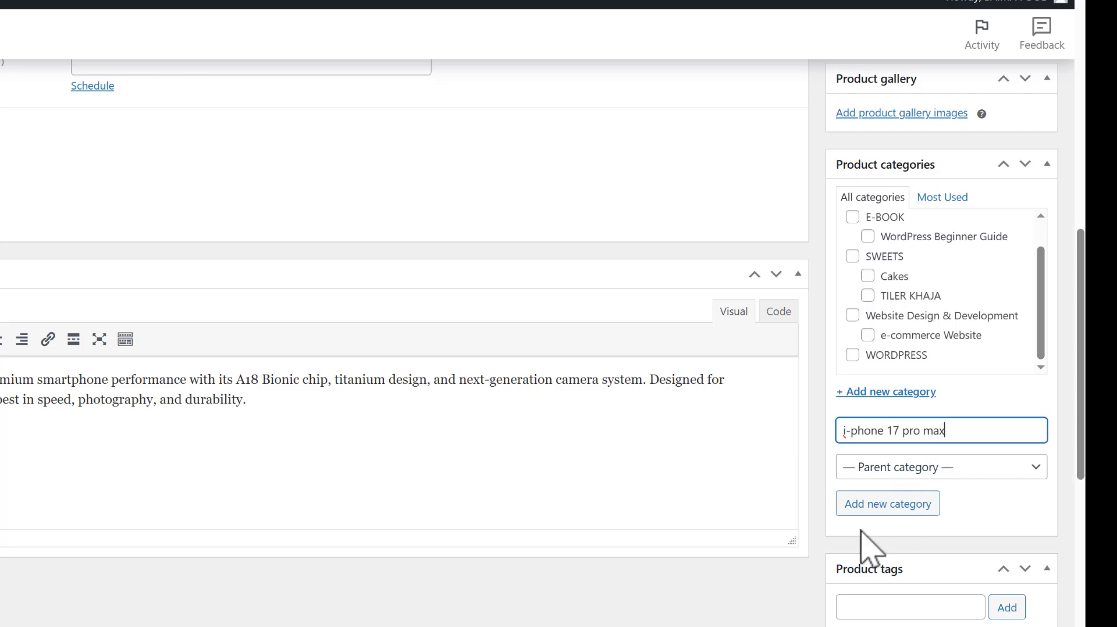
click(865, 505)
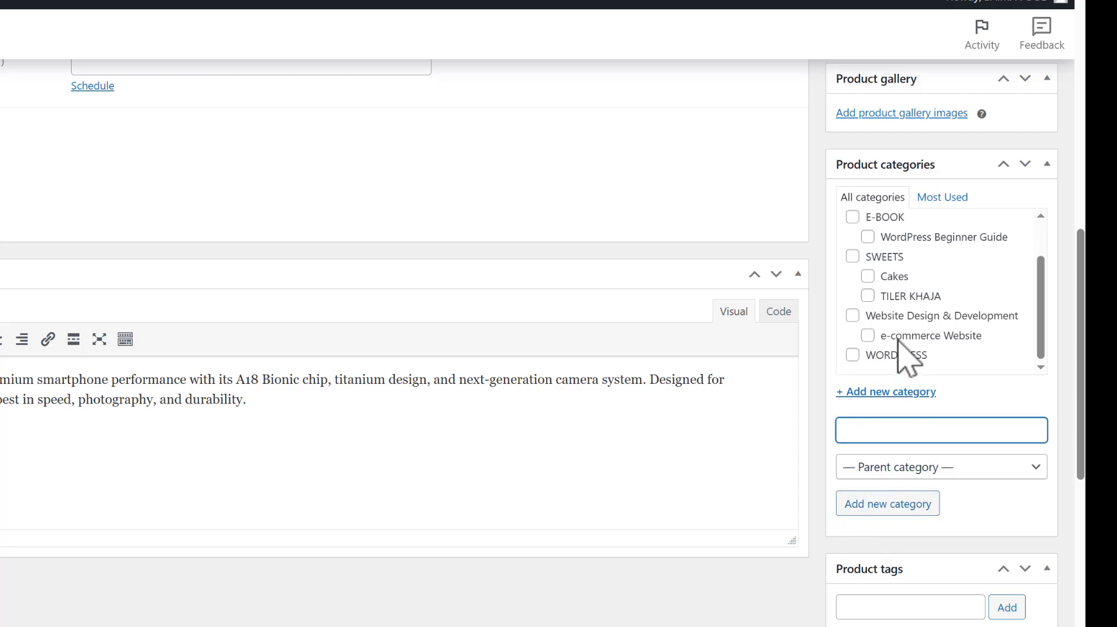
scroll(913, 351, up, 2)
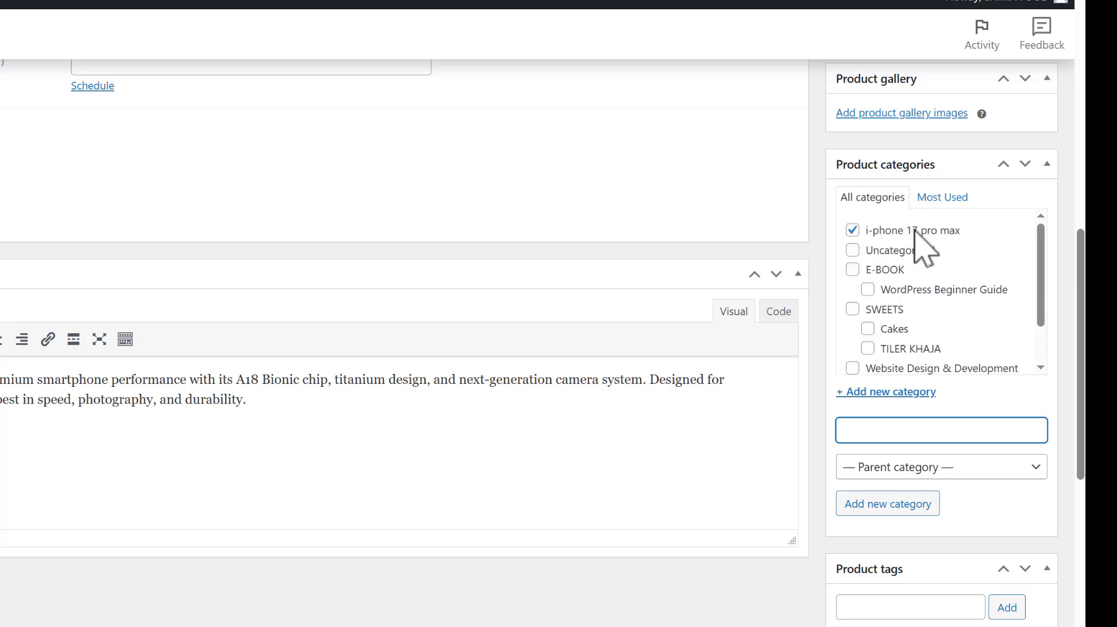
Step: Add the product tags "i-phone" and "I-phone 17 pro max"
scroll(875, 401, down, 1)
scroll(856, 423, down, 2)
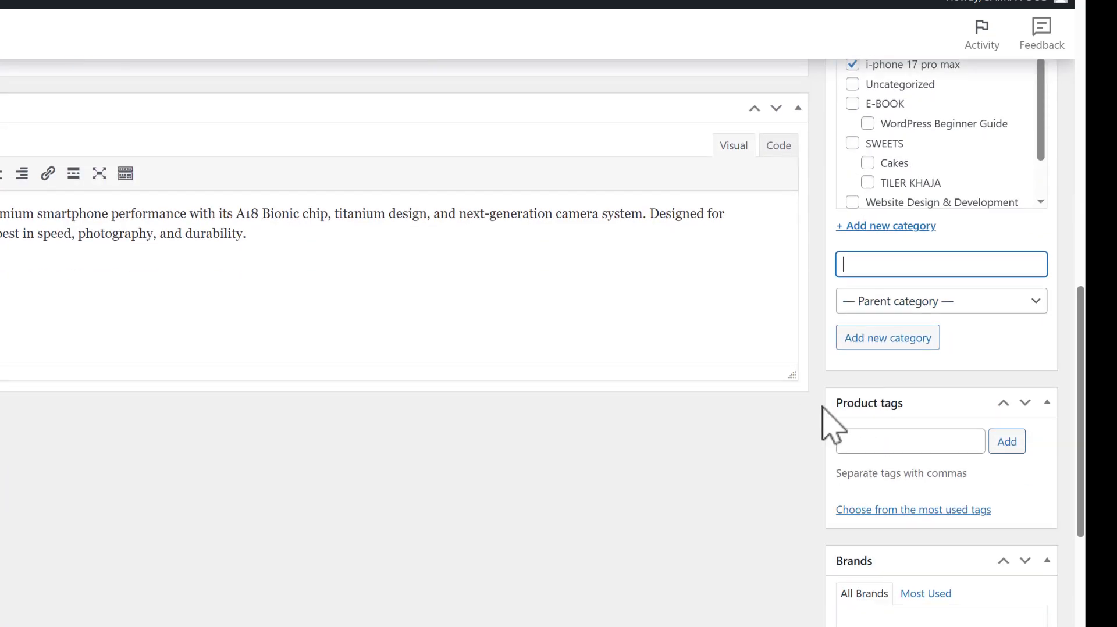
scroll(908, 395, down, 1)
click(901, 361)
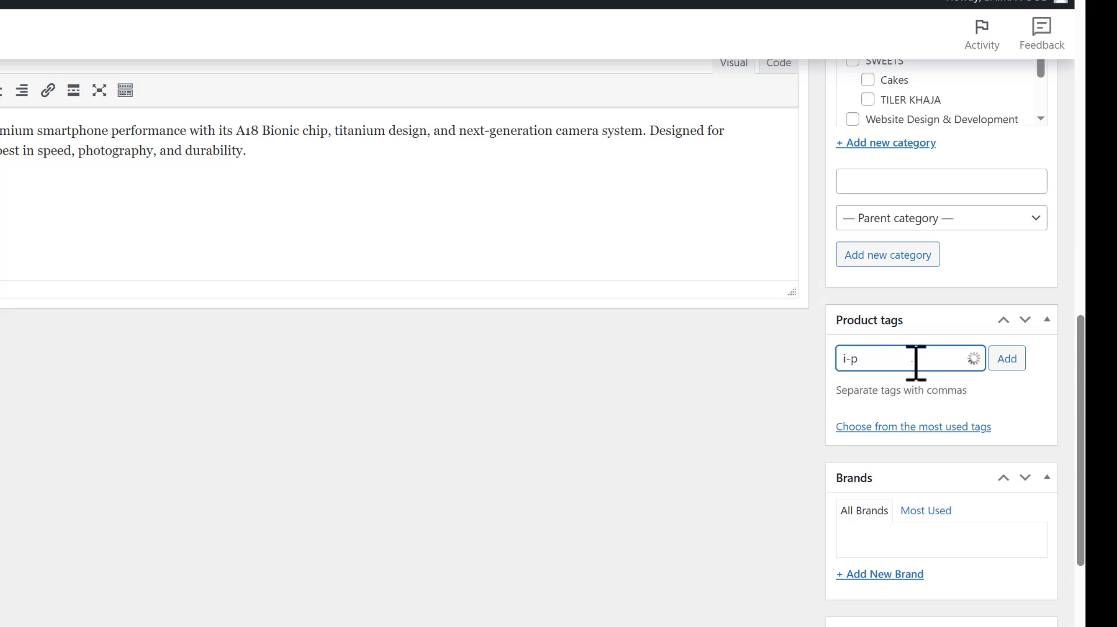
text(i-phone)
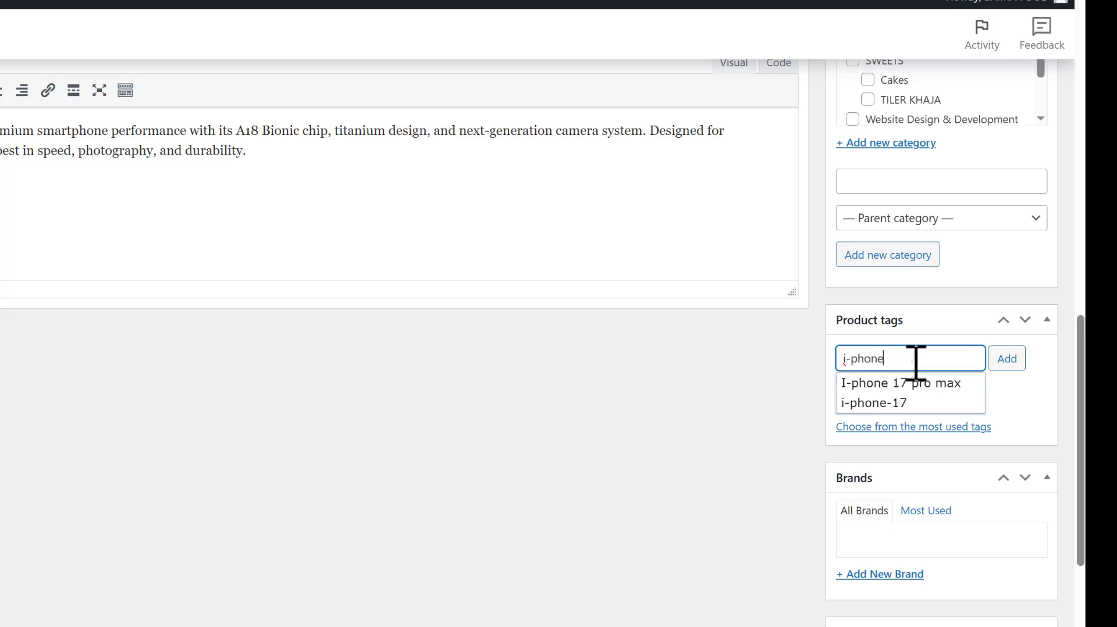
key(Return)
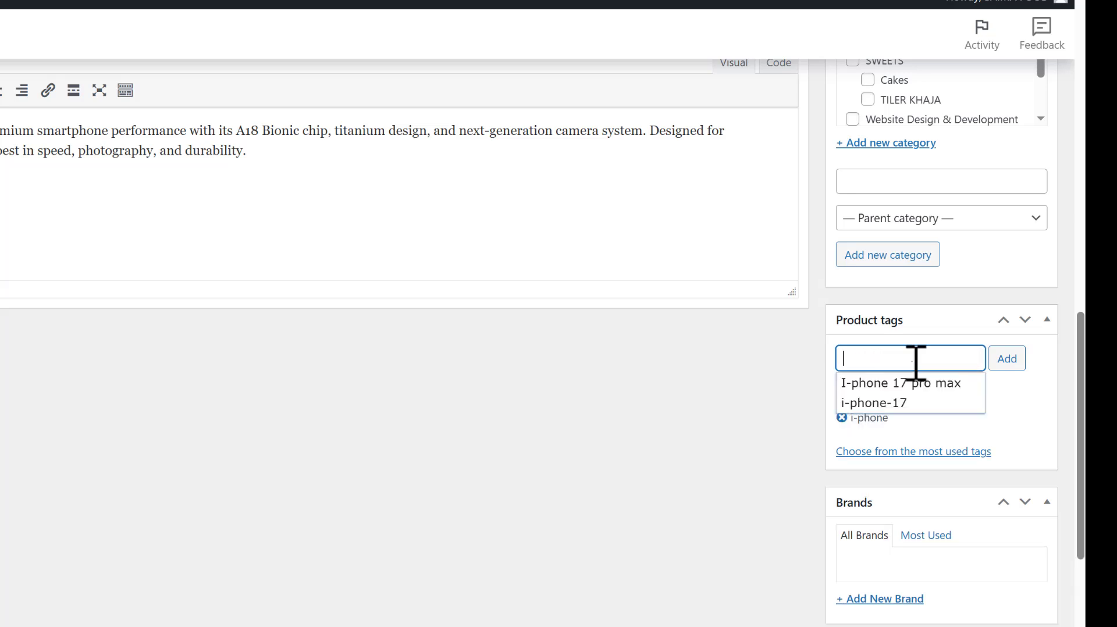
click(898, 385)
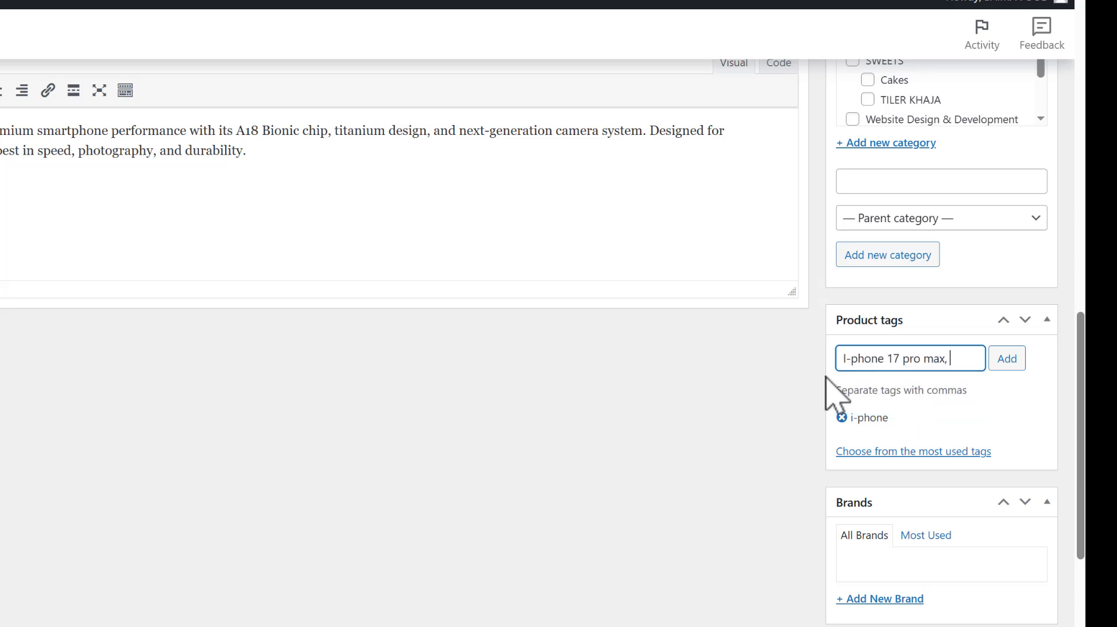
key(Return)
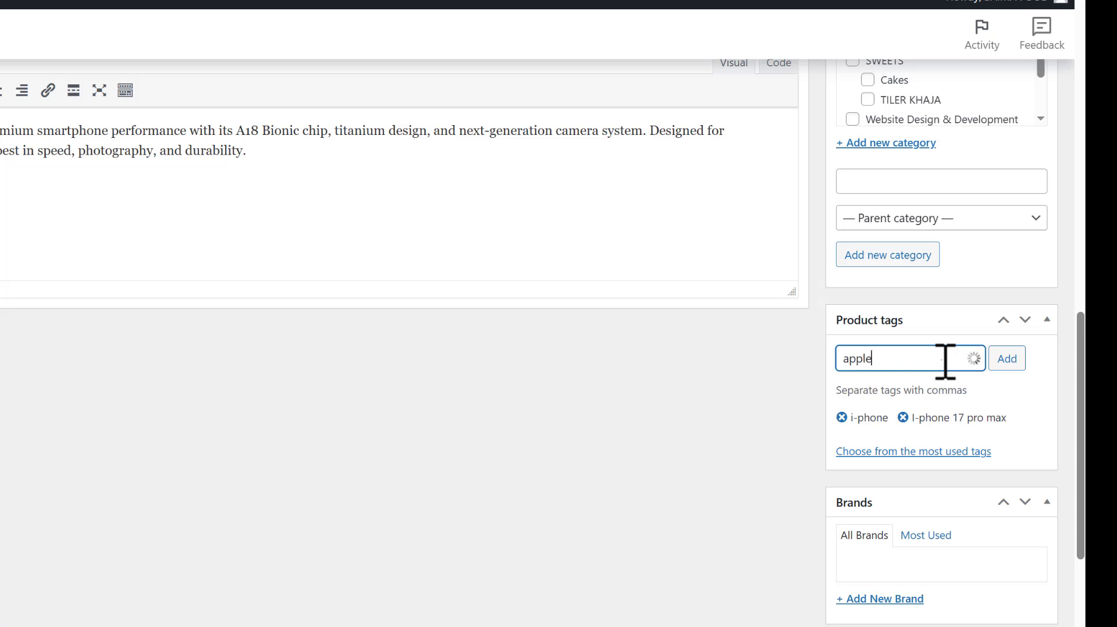
Step: Add the product tag "apple" to the iPhone 17 Pro Max product
key(Return)
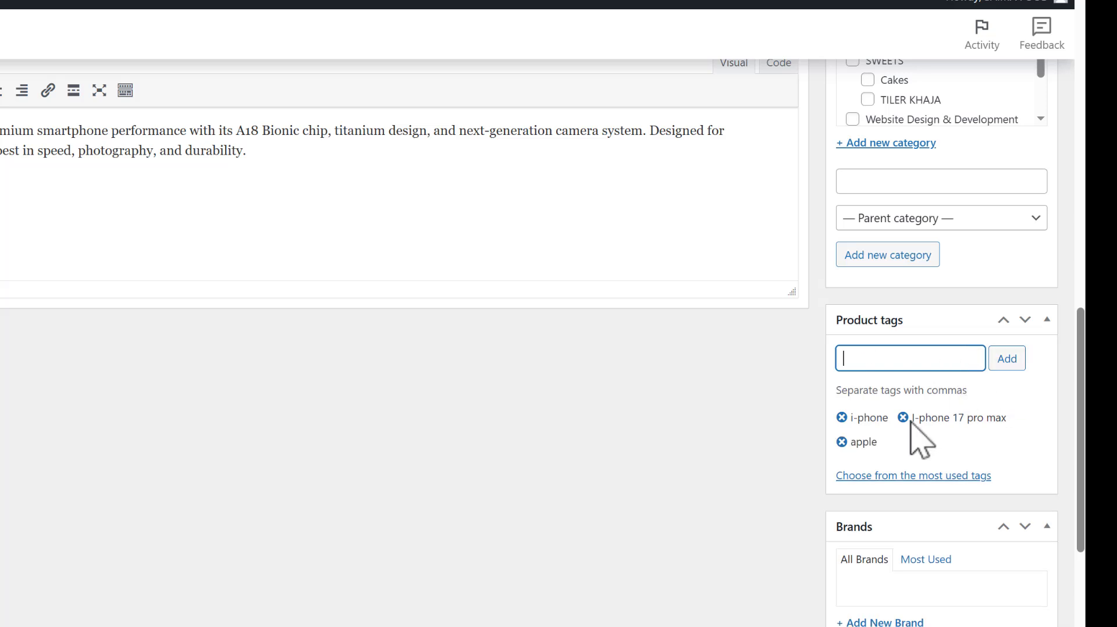
scroll(911, 448, down, 4)
scroll(908, 440, up, 7)
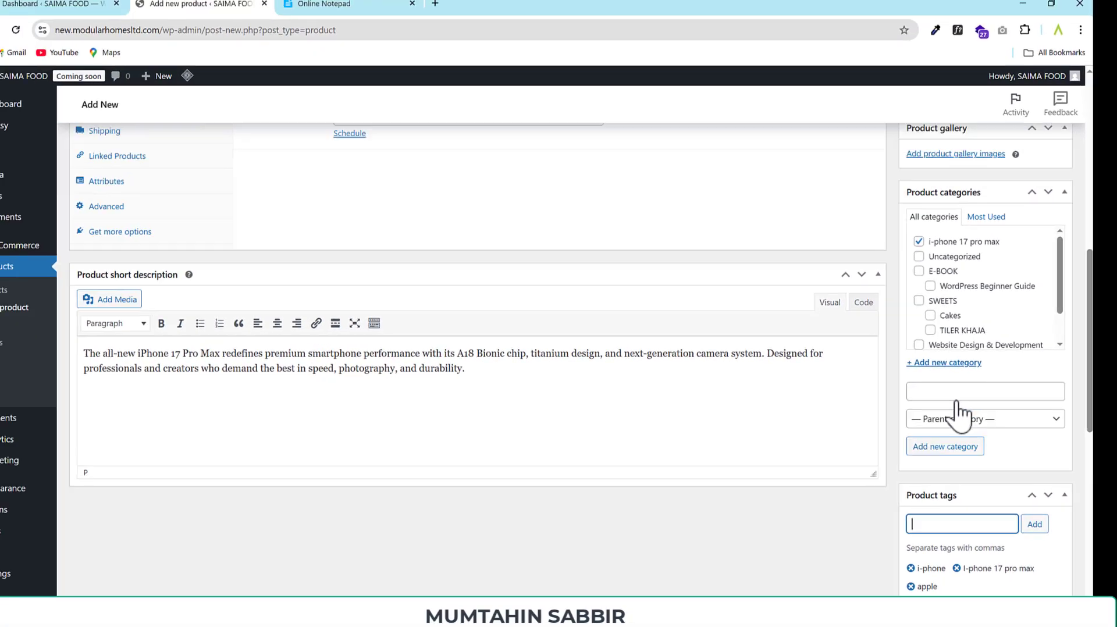
Step: Set the product type to Grouped product and the SKU to "SKU CODE- KHJ-250G-009"
scroll(983, 401, up, 6)
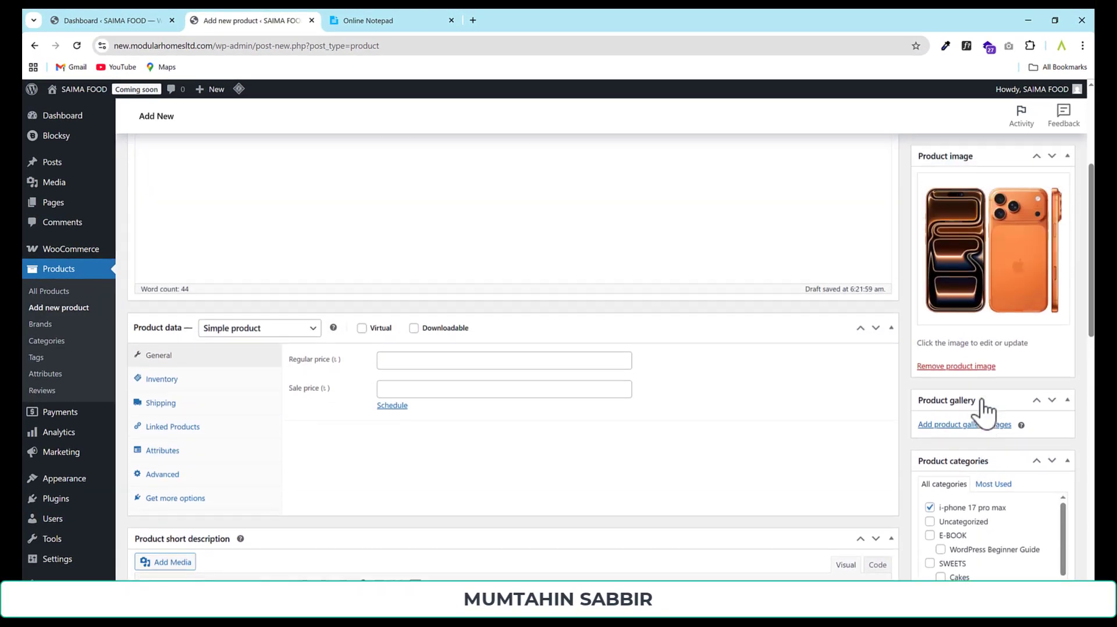
scroll(989, 376, down, 3)
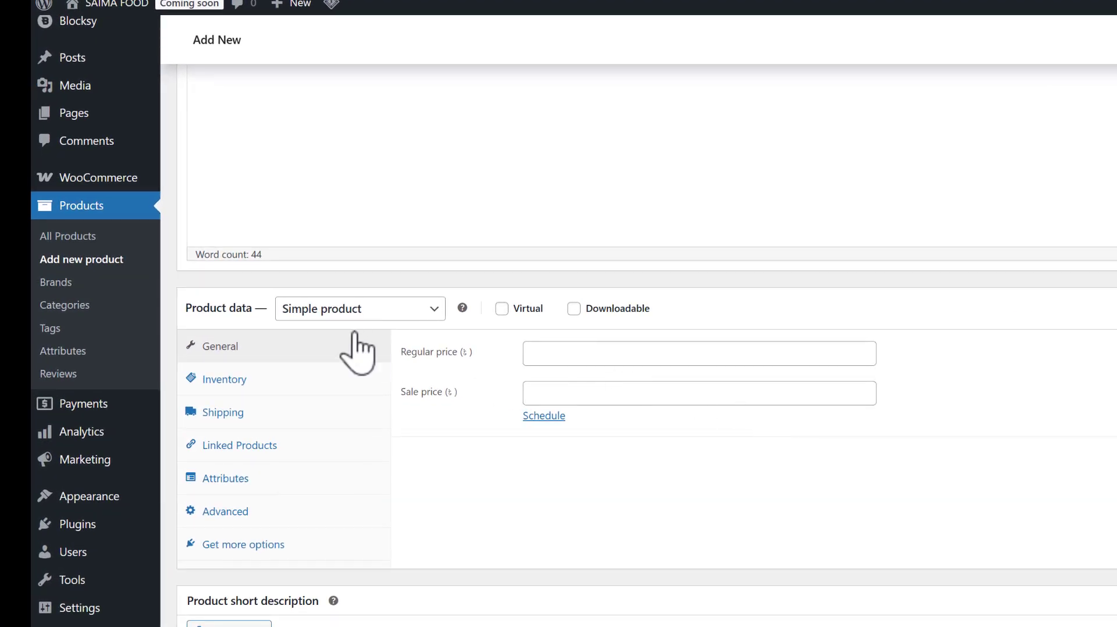
click(385, 314)
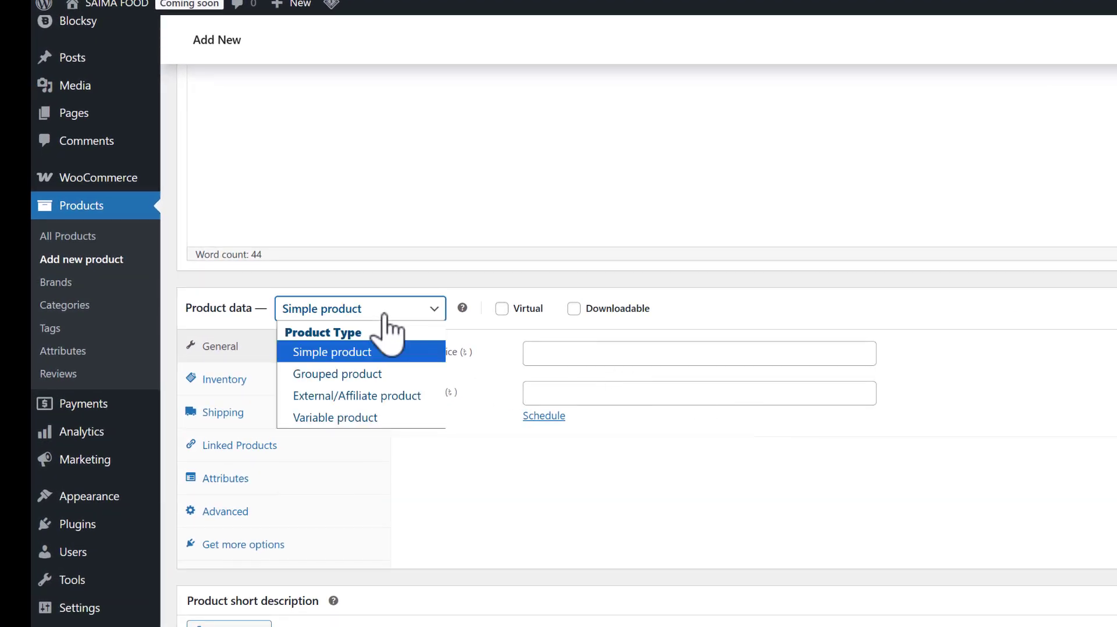
click(358, 375)
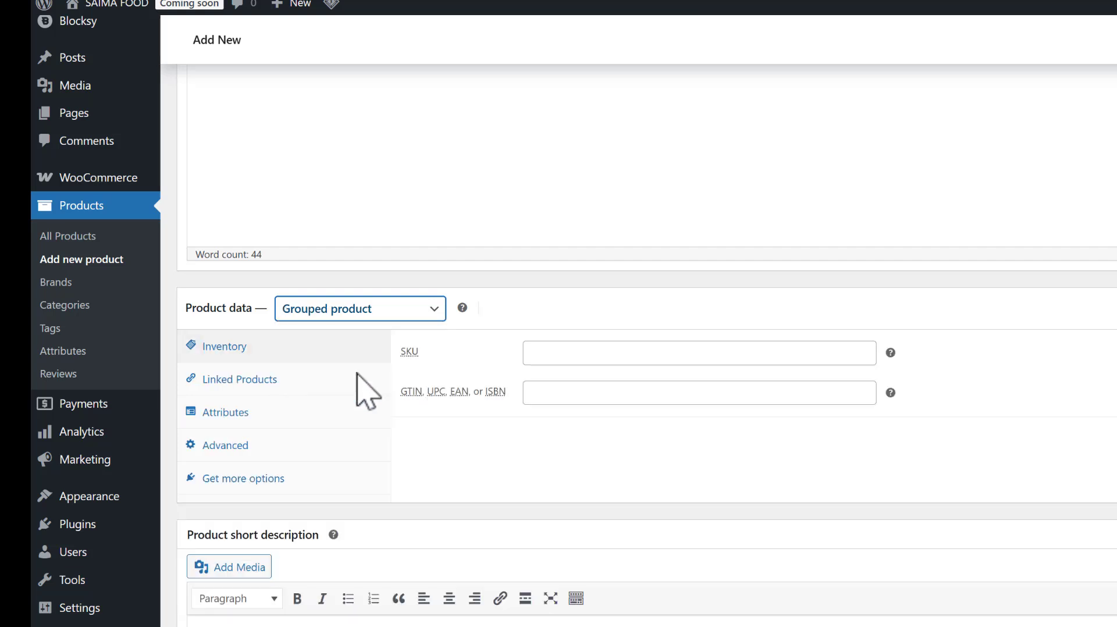
click(586, 354)
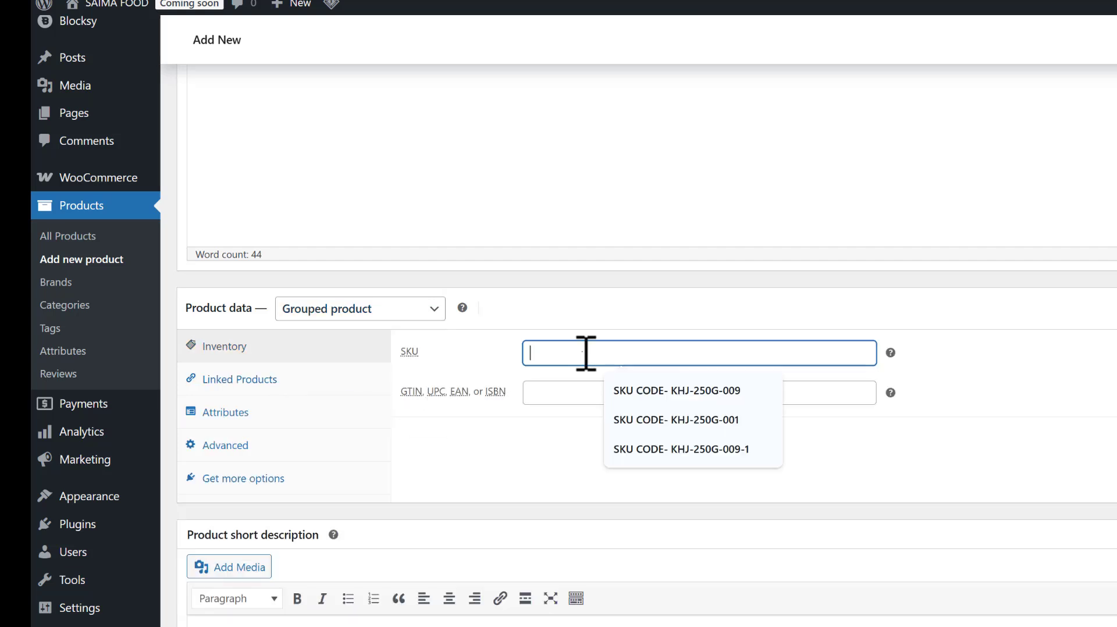
click(652, 391)
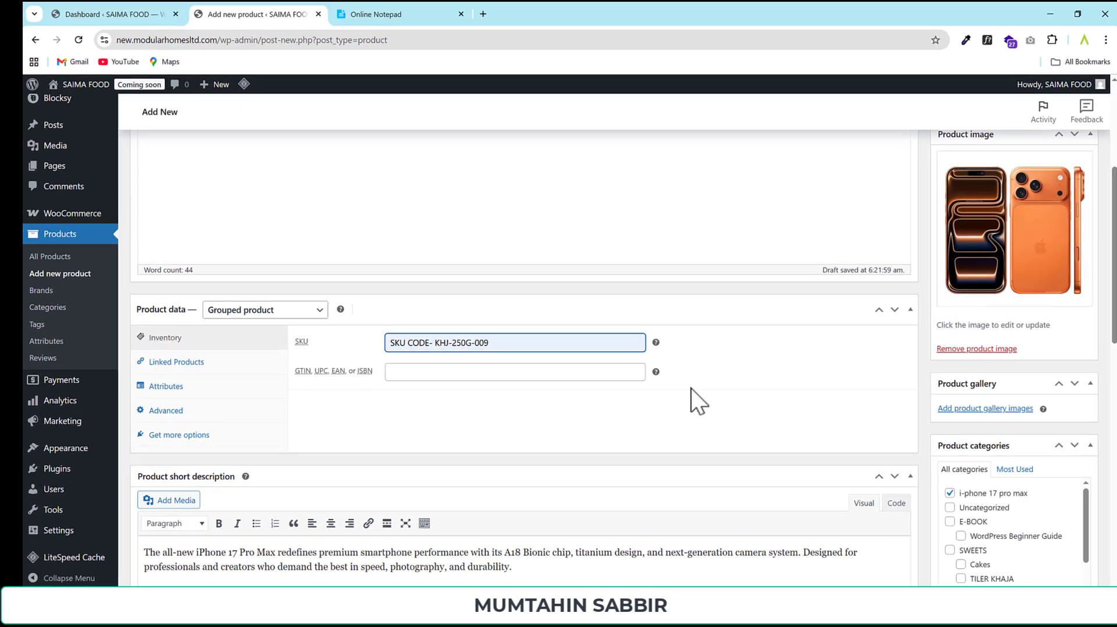
Step: Publish the Apple iPhone 17 Pro Max grouped product
scroll(836, 421, down, 4)
scroll(843, 419, up, 8)
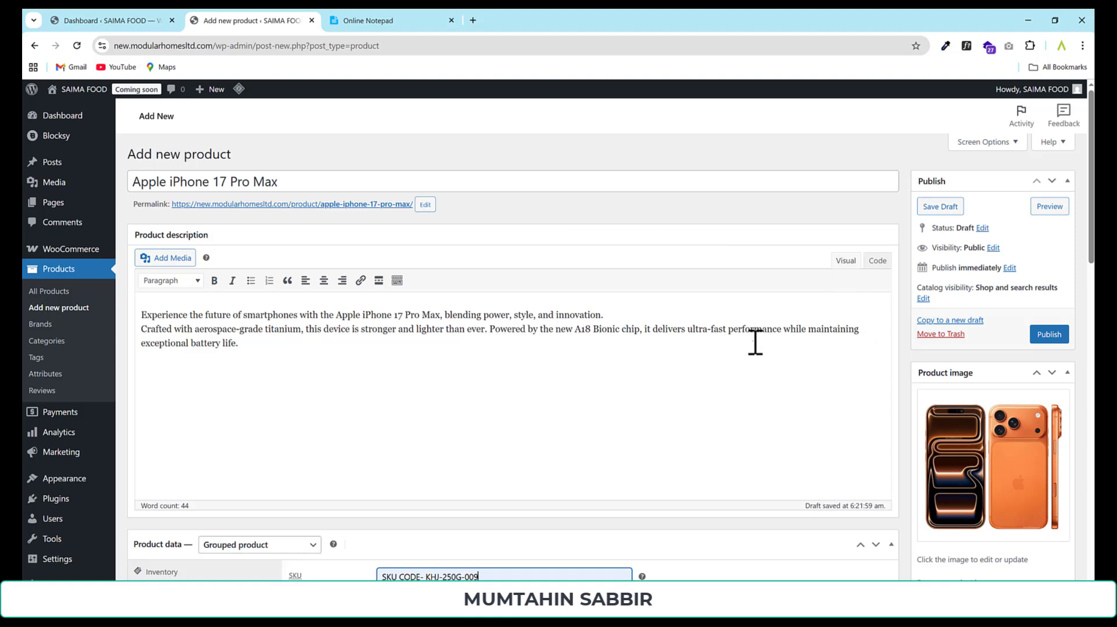
click(1049, 335)
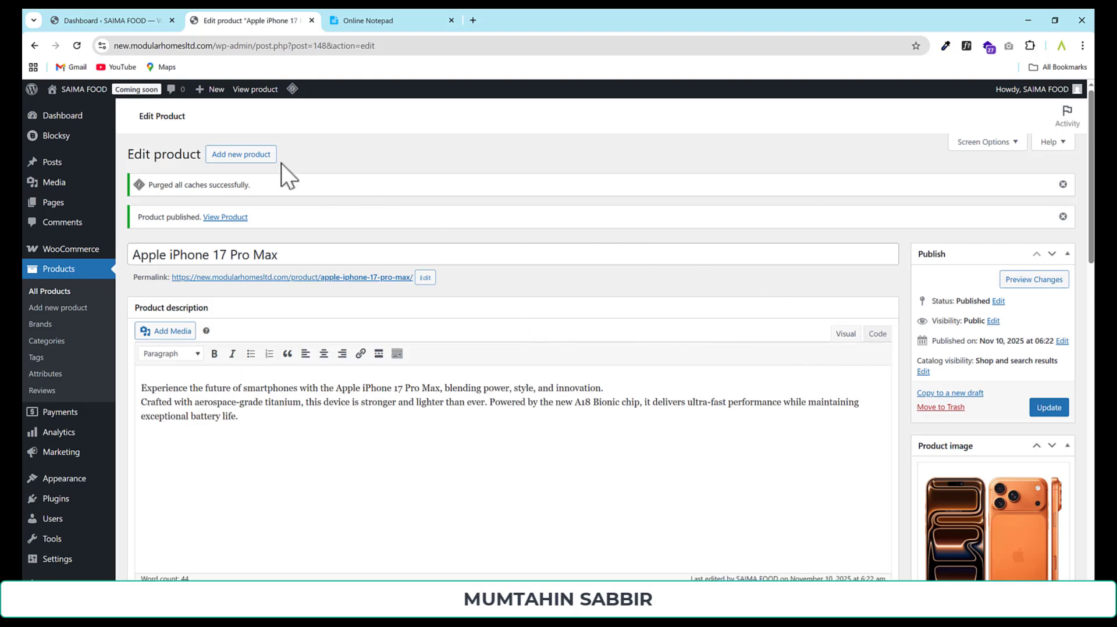
Step: Start a new product titled "Apple iPhone 17 Pro Max (512GB / 1TB) – Titanium Edition" with the description beginning "Experience the future of smartphones"
mouse_move(199, 91)
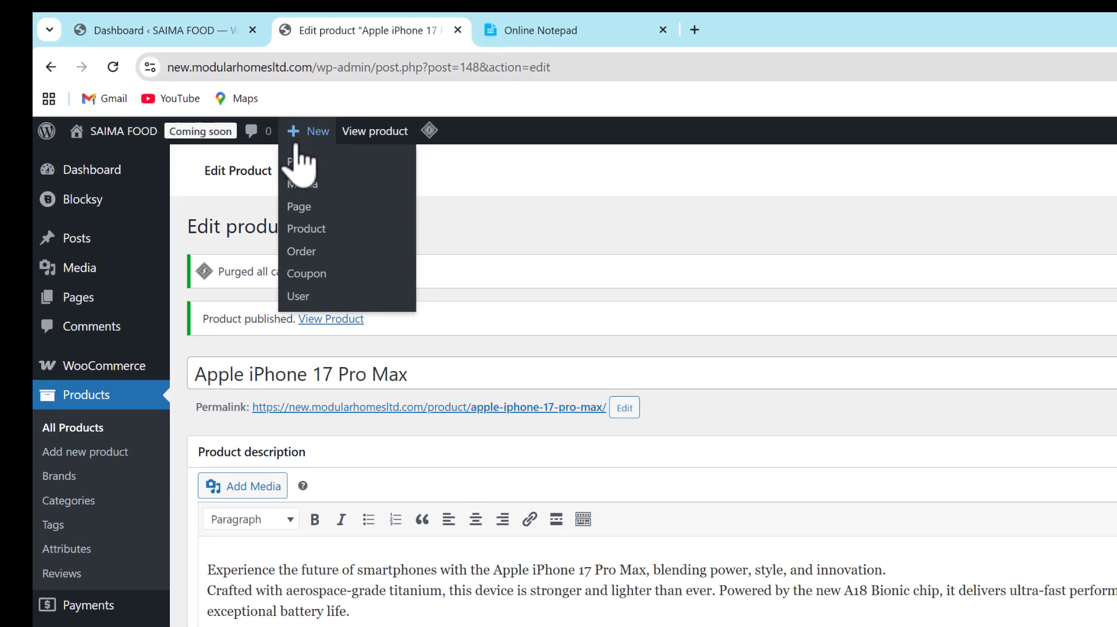
click(297, 228)
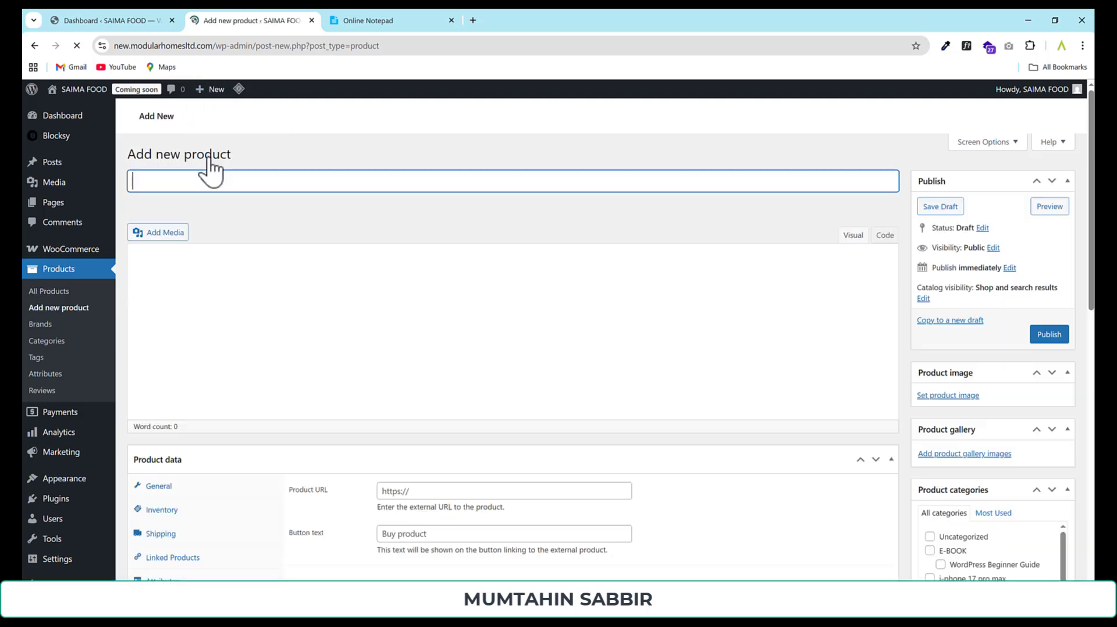
text(Apple iPhone 17 Pro Max (512GB / 1TB) – Titanium Edition)
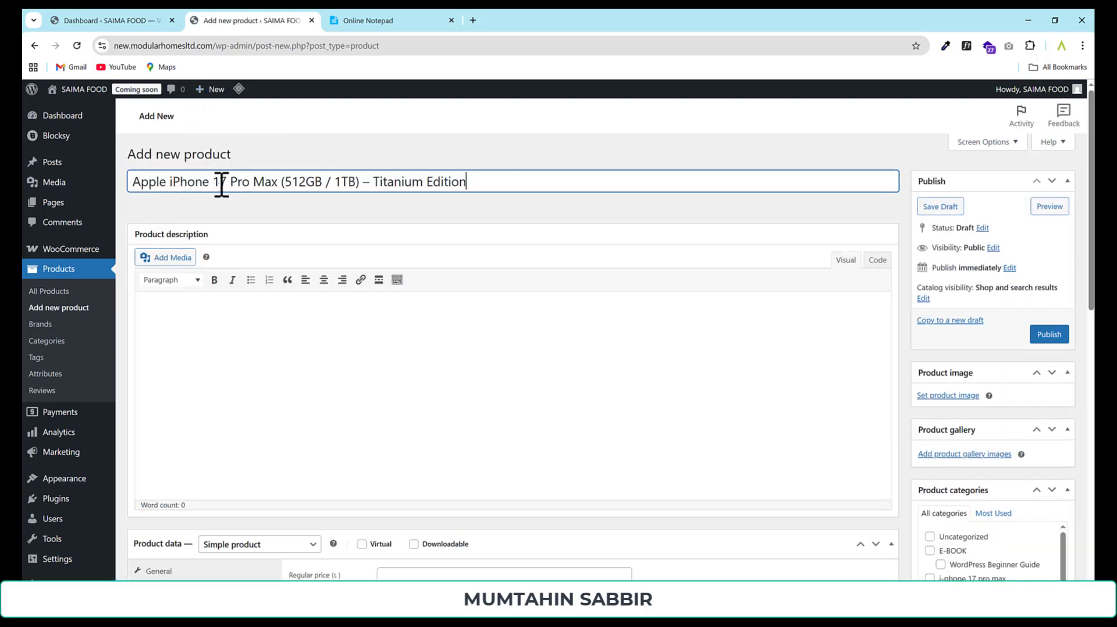
click(158, 314)
key(ctrl+v)
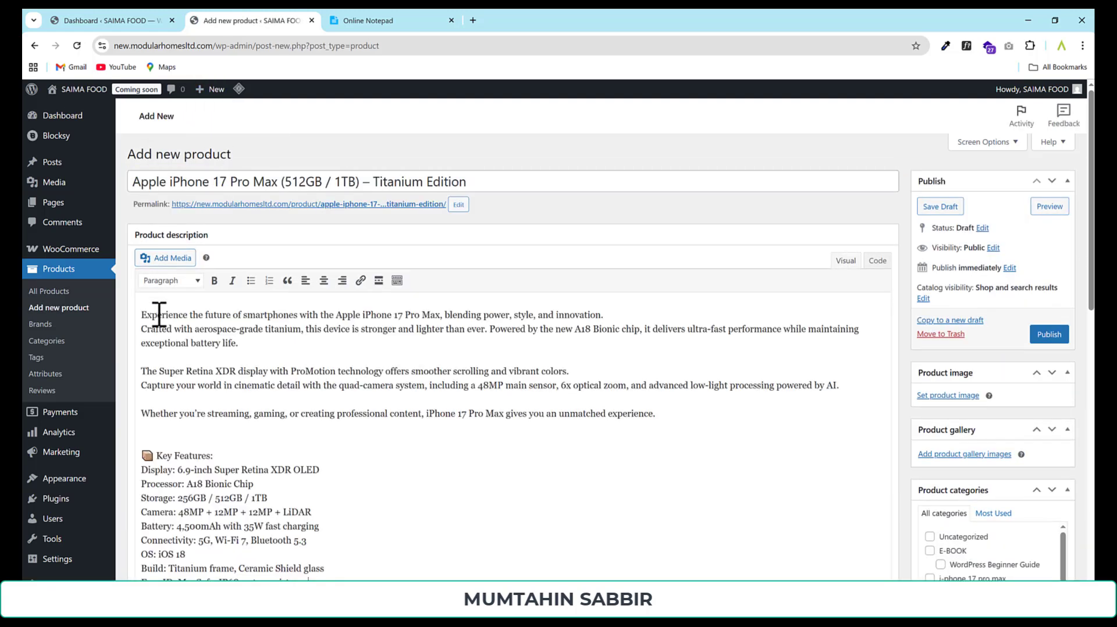
Step: Fill in the Titanium Edition's short description, beginning "The all-new iPhone 17 Pro Max redefines premium smartphone performance"
scroll(344, 364, down, 15)
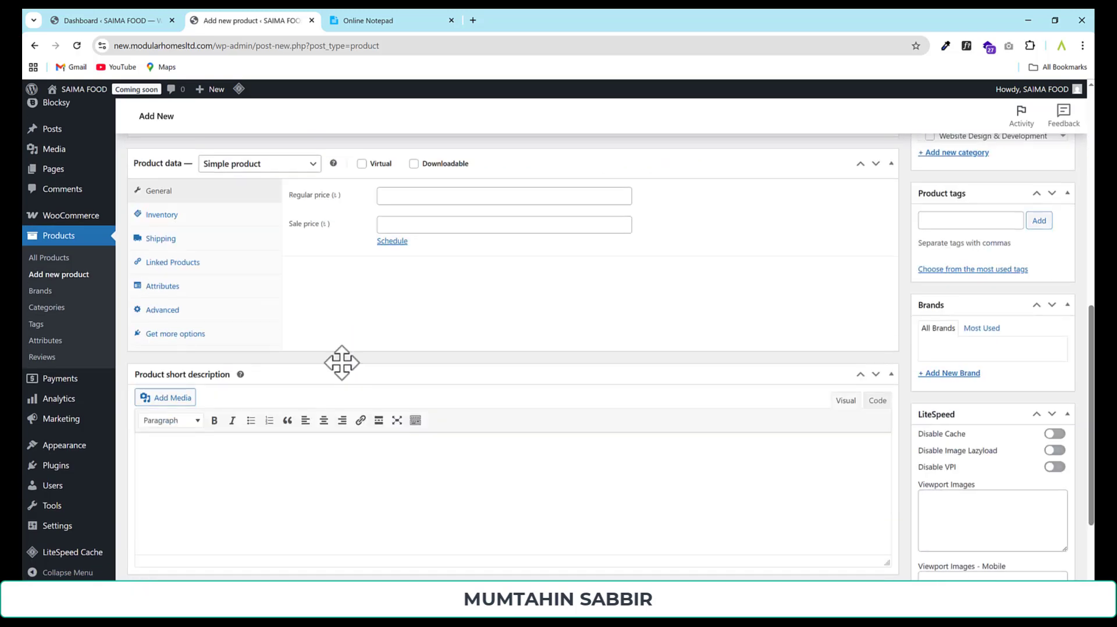
click(300, 328)
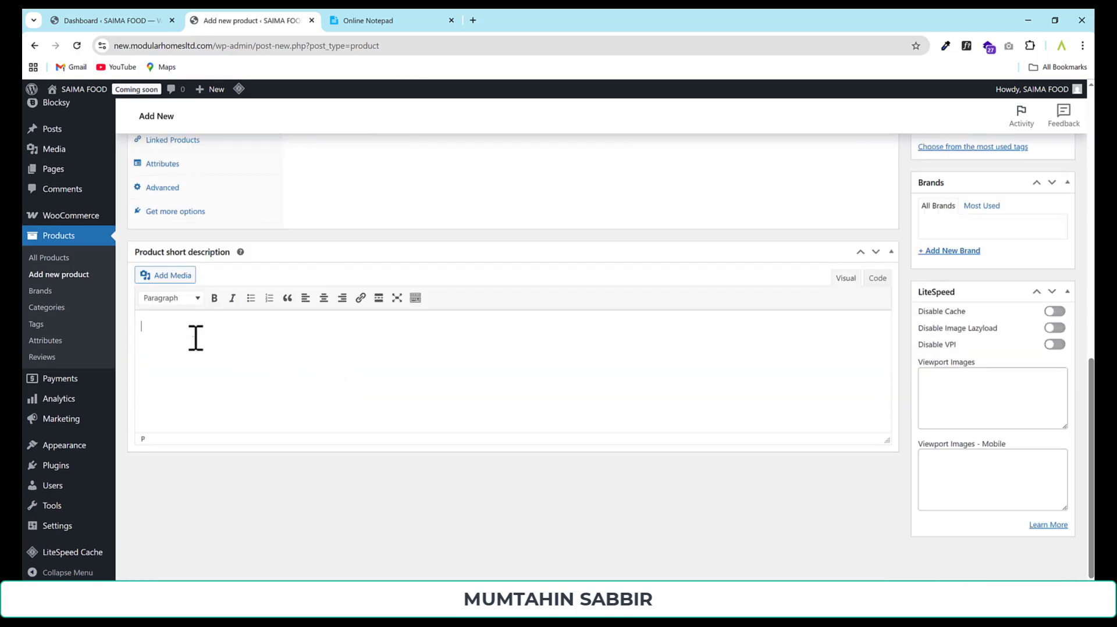
text(The all-new iPhone 17 Pro Max redefines premium smartphone performance with its A18 Bionic chip, titanium design, and next-generation camera system. Designed for professionals and creators who demand the best in speed, photography, and durability.)
Step: Set Untitled-design-3.png from the media library as the Titanium Edition's product image
scroll(1009, 336, up, 8)
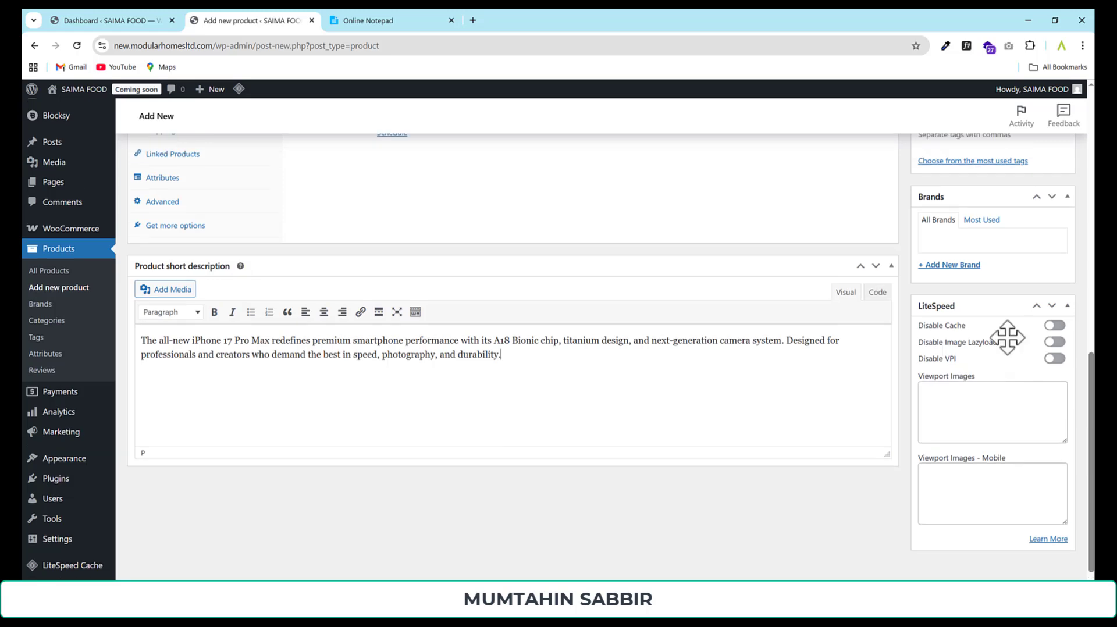
scroll(996, 249, up, 3)
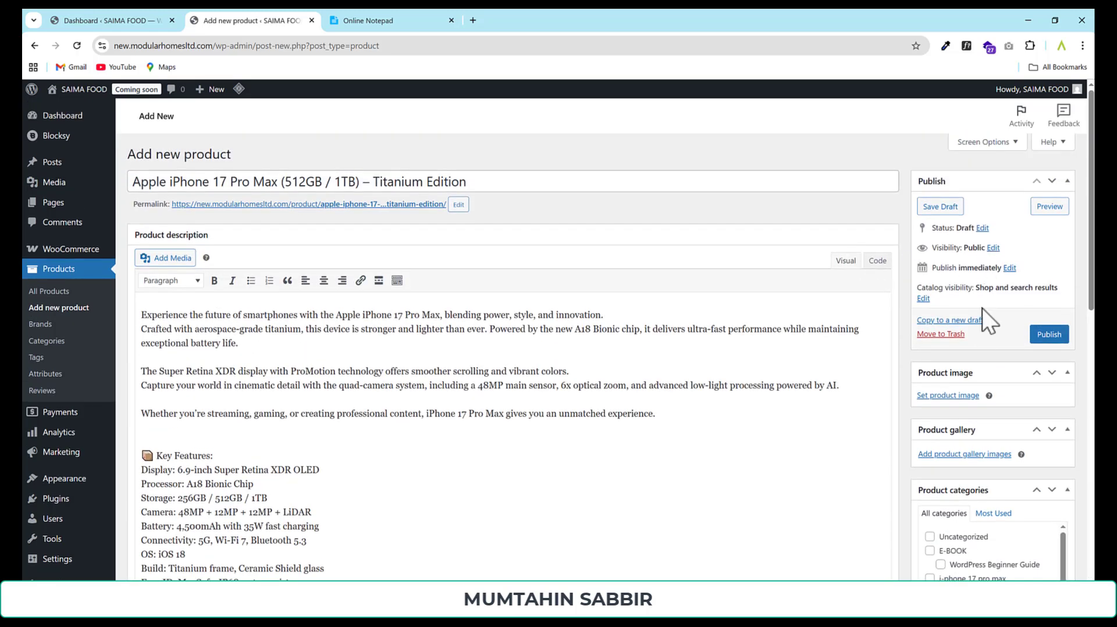
scroll(982, 308, down, 2)
click(942, 224)
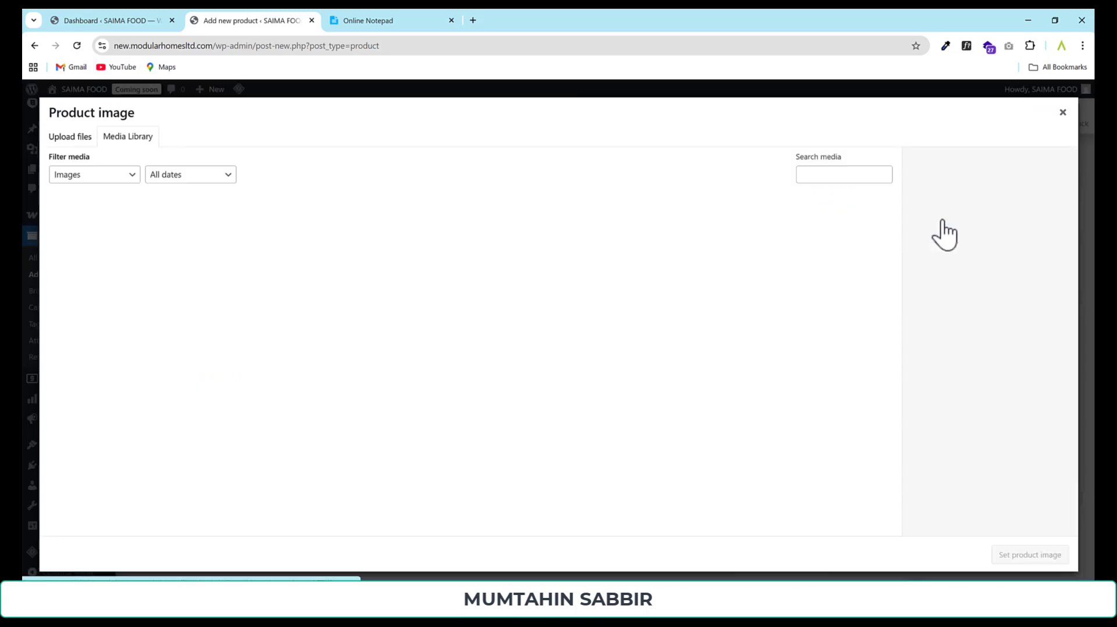
click(87, 249)
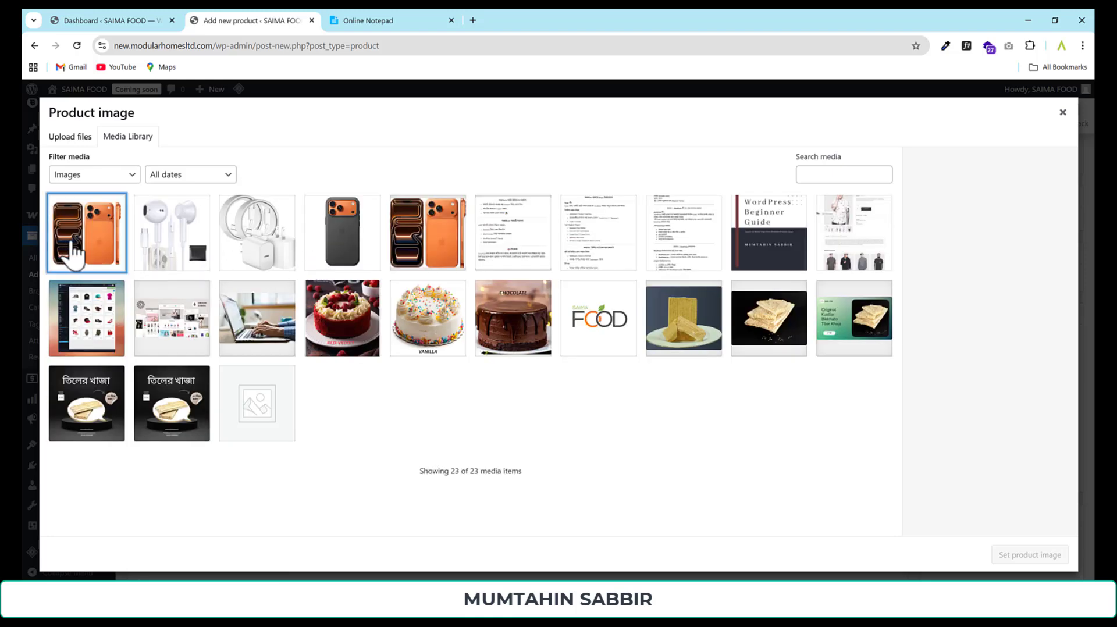
click(1005, 552)
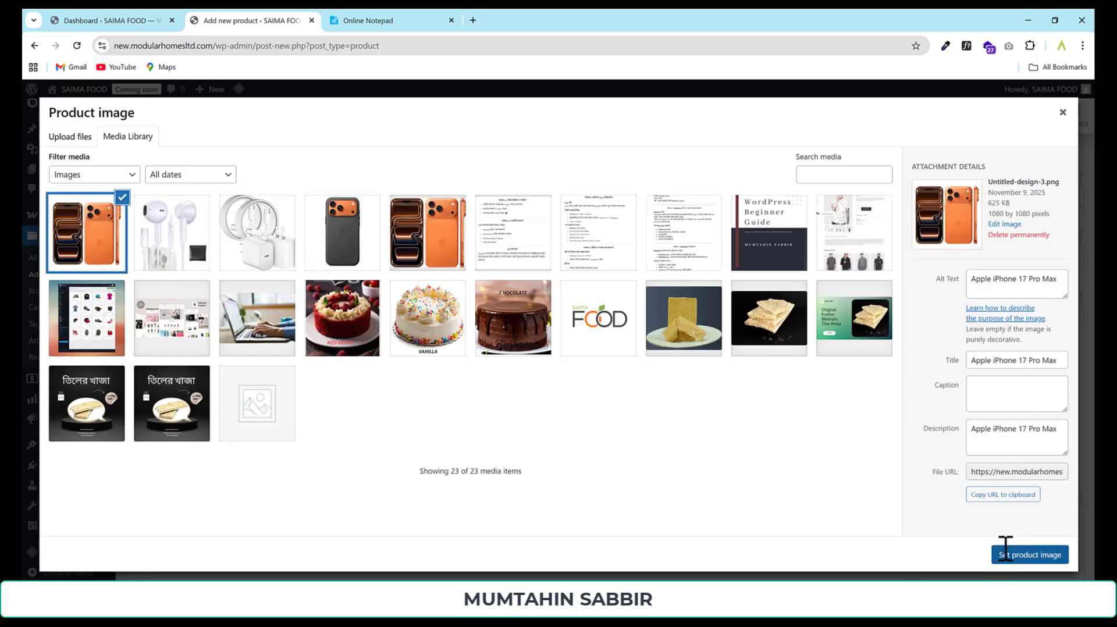
Step: Create the product category "17 pro max" under the parent "i-phone 17 pro max" and assign it to the product
scroll(954, 390, down, 2)
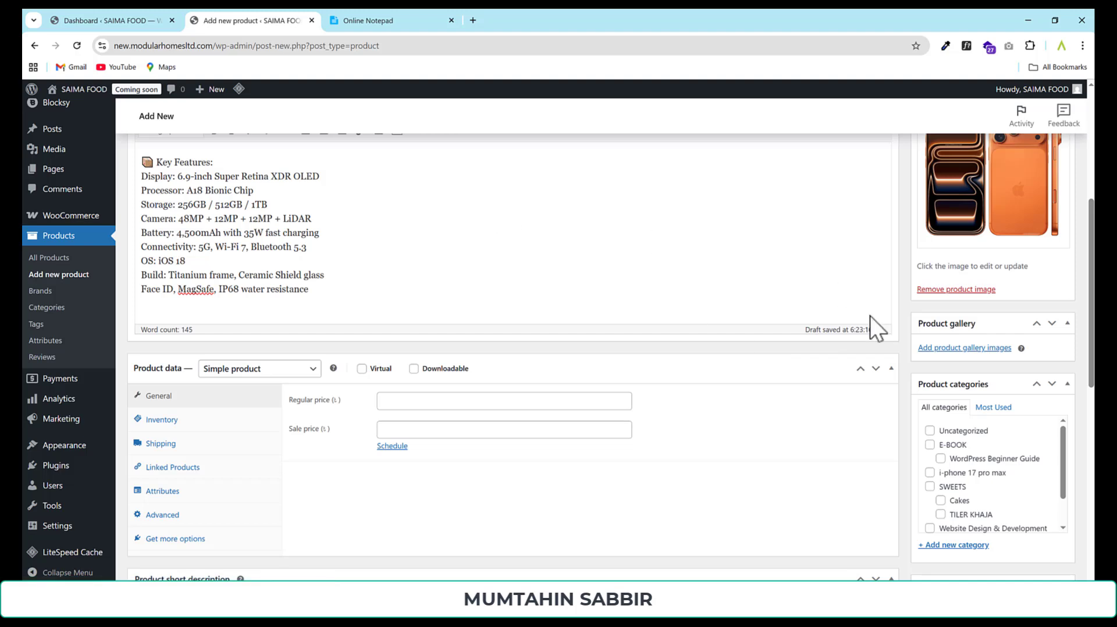
scroll(1013, 465, down, 3)
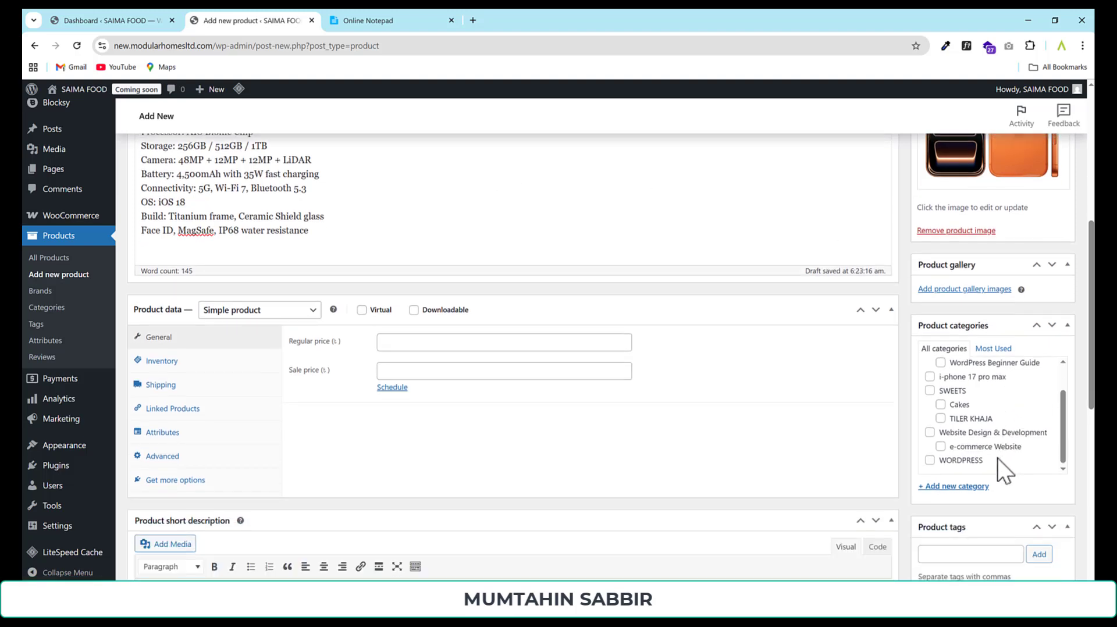
scroll(954, 401, up, 2)
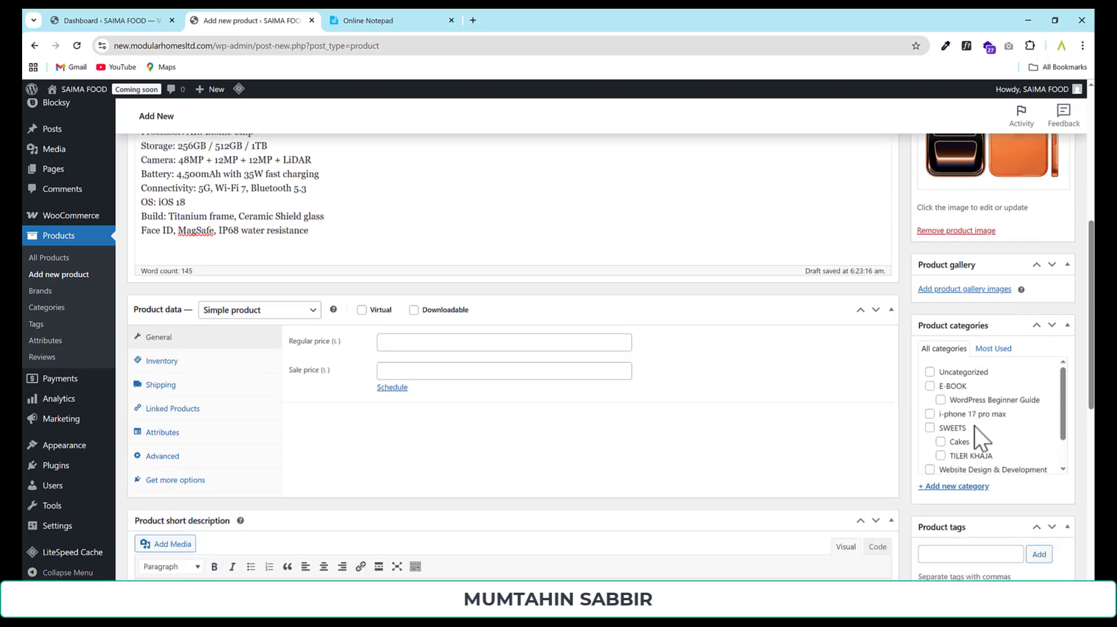
scroll(974, 436, down, 1)
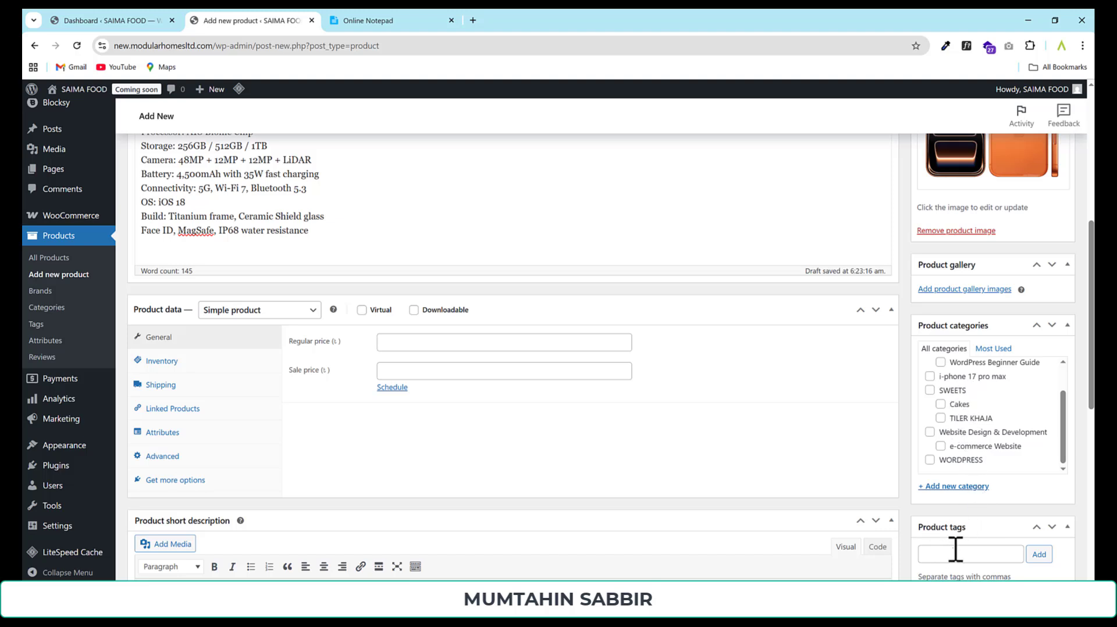
click(957, 487)
scroll(954, 484, down, 2)
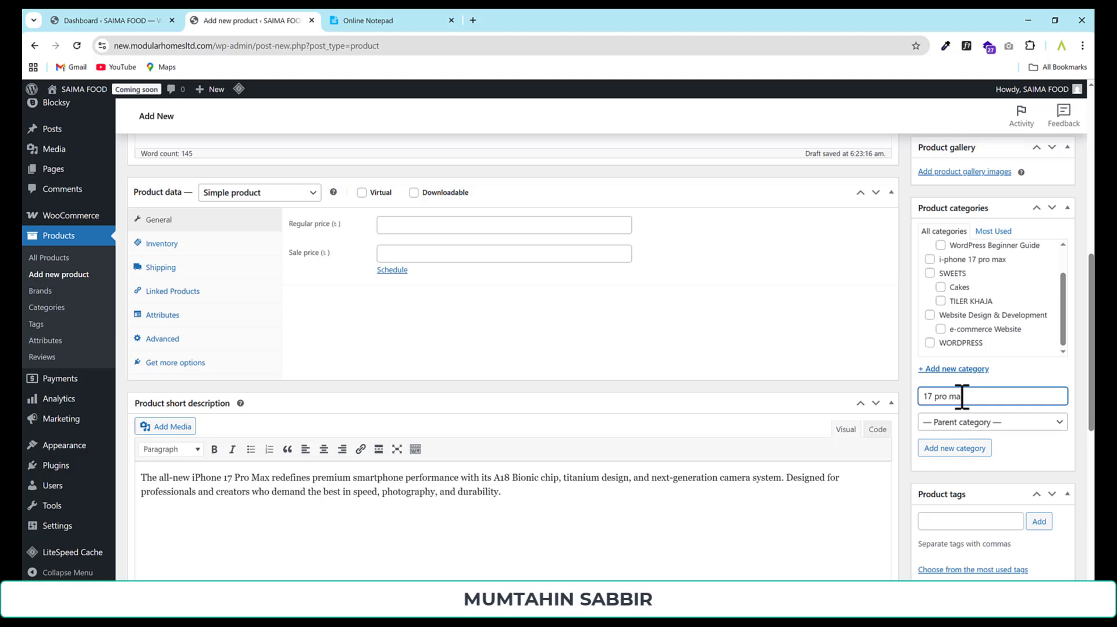
text(17 pro max)
click(954, 423)
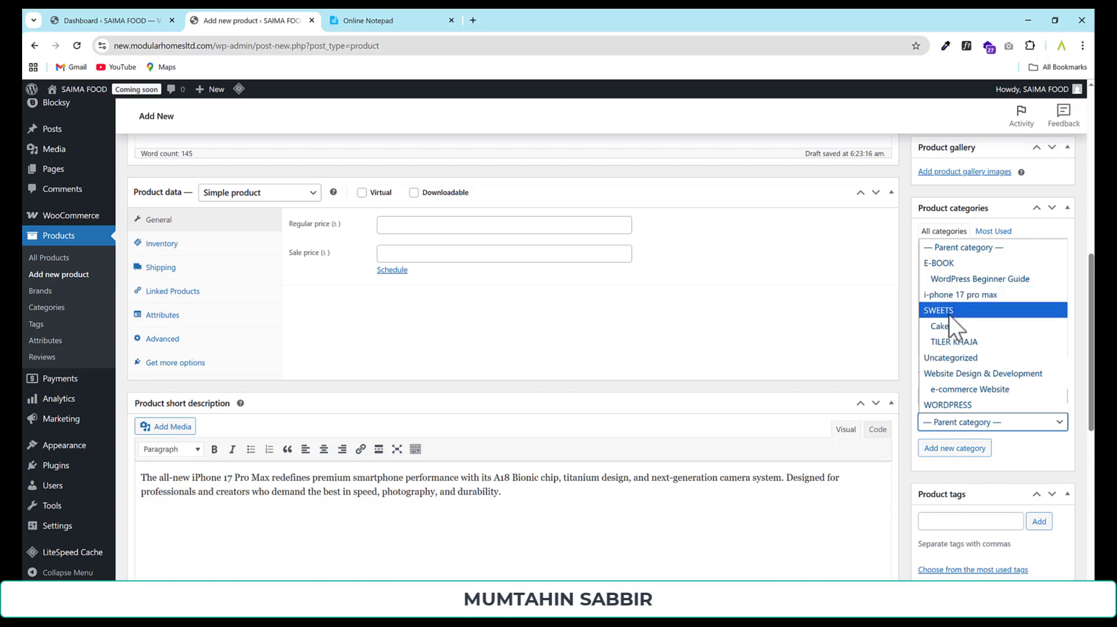
click(953, 295)
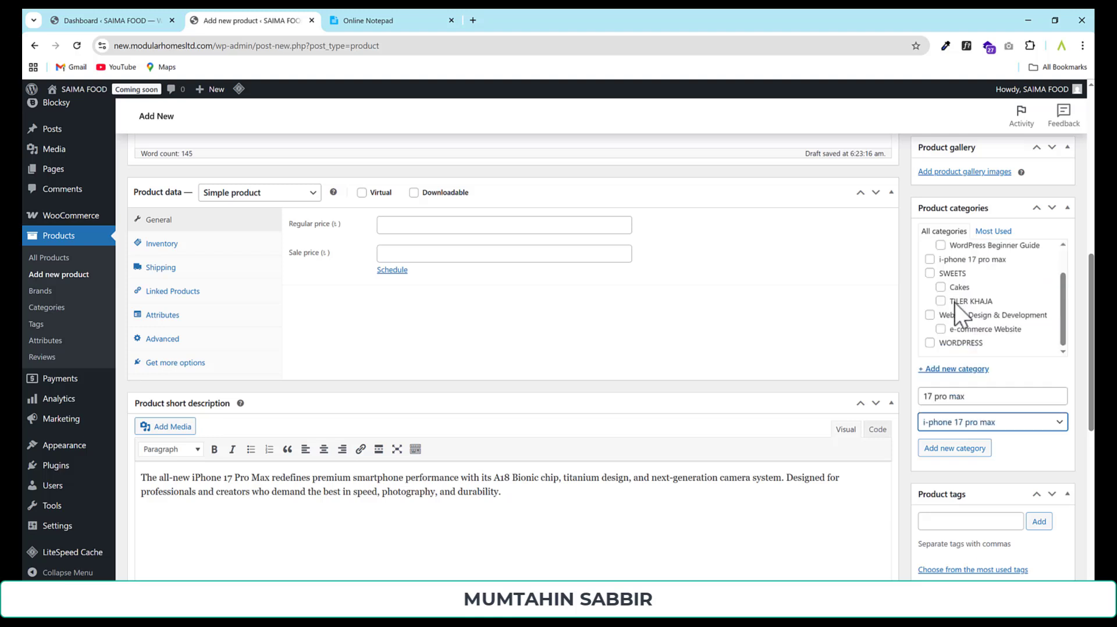
scroll(955, 306, up, 1)
scroll(955, 308, down, 1)
click(970, 449)
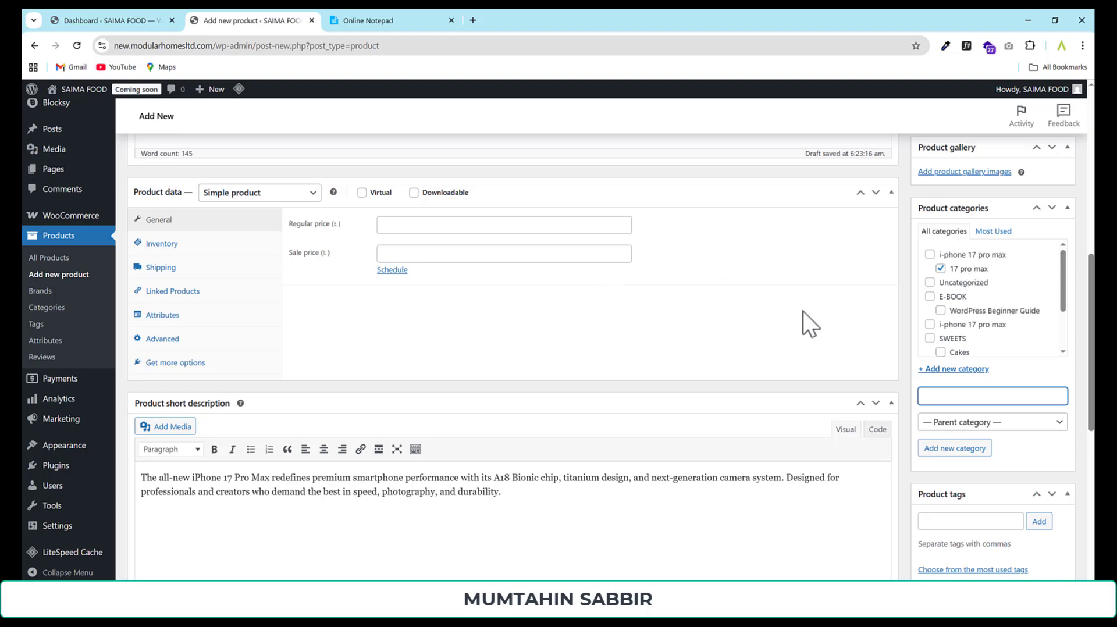
Step: Add the existing tags "17 pro max" and "i-phone" to the Titanium Edition product
scroll(804, 310, up, 2)
scroll(983, 343, down, 3)
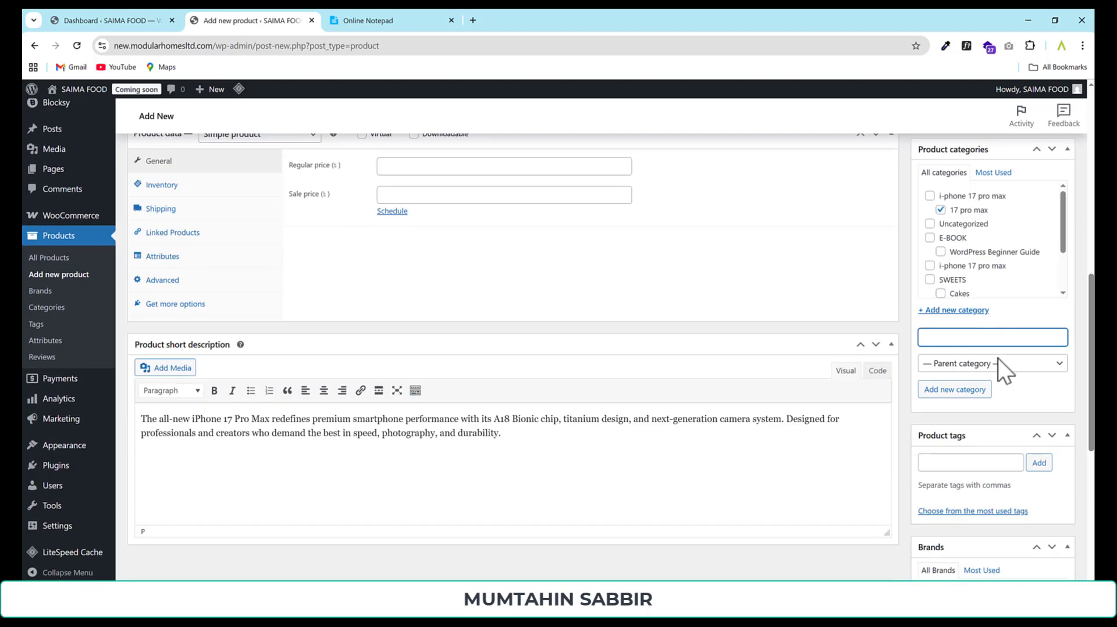
scroll(984, 367, down, 2)
click(966, 346)
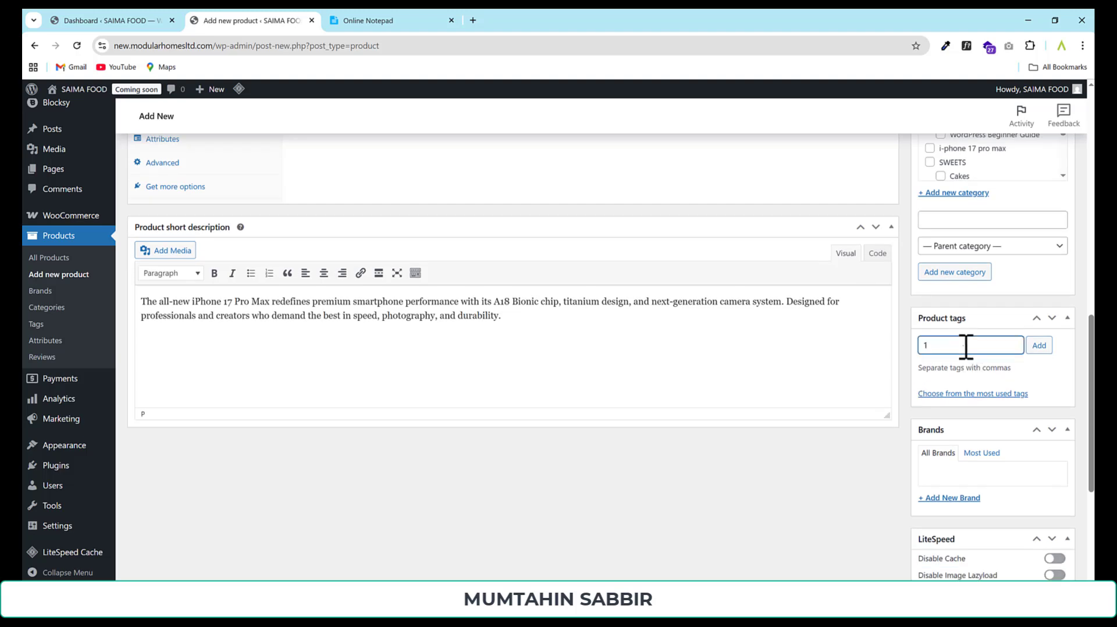
text(17 pro)
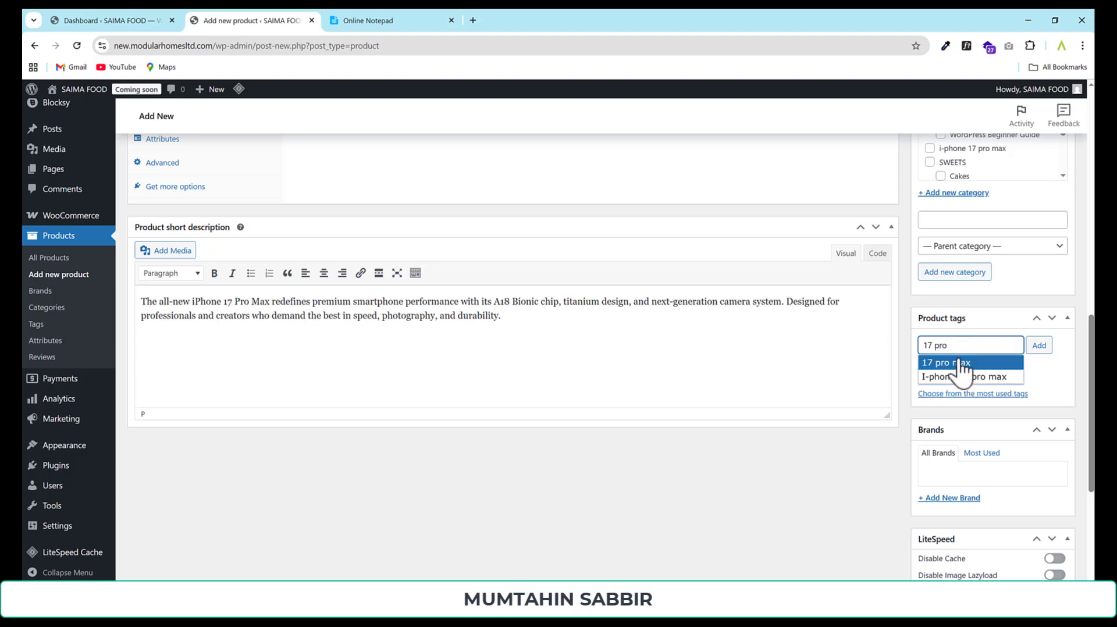
click(959, 362)
key(Return)
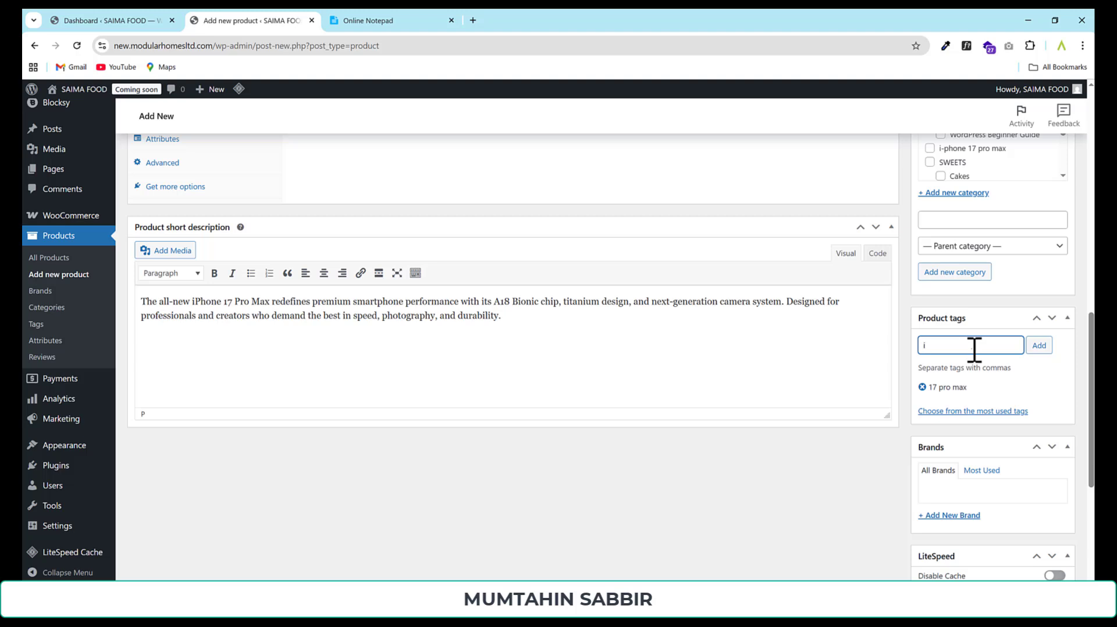
text(i-phone)
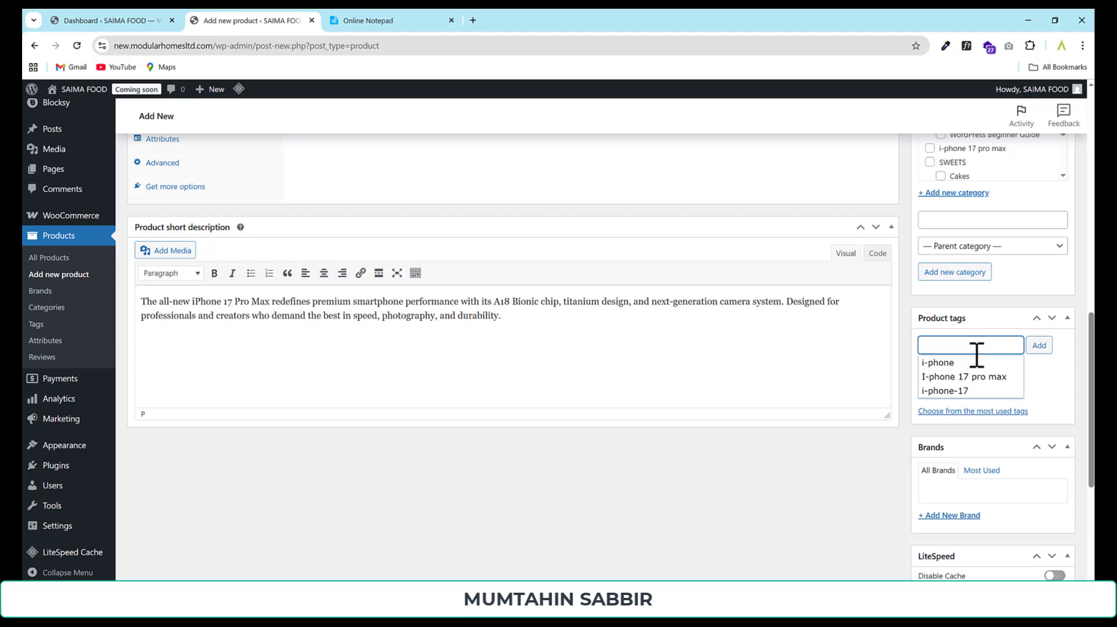
click(961, 362)
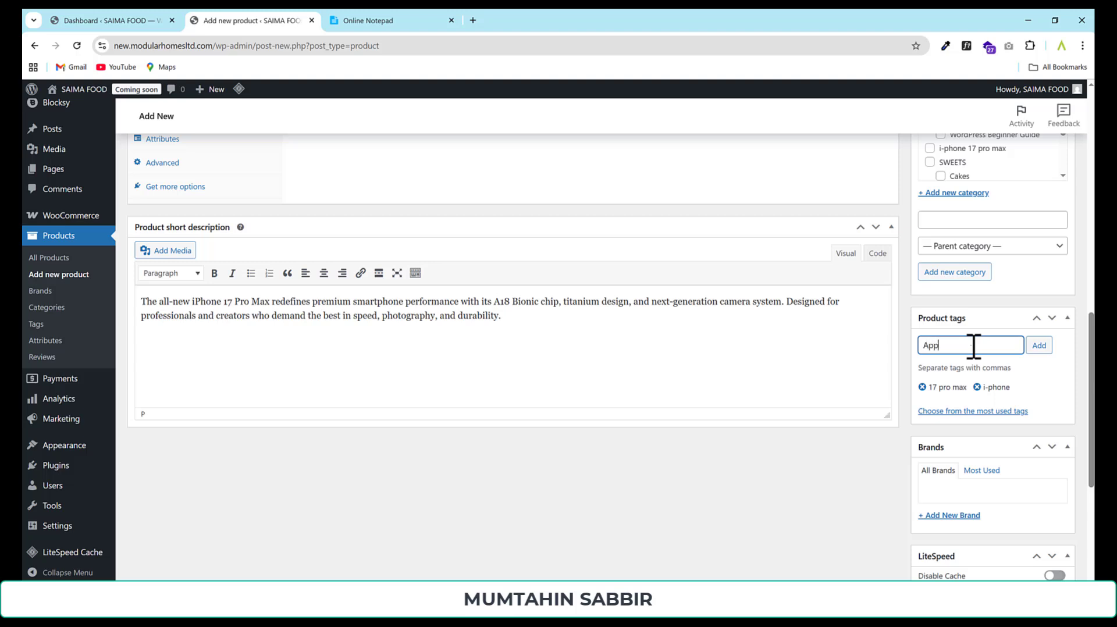
Step: Add the tag "Apple" to the Titanium Edition product and set its regular price to 2,15,000.00
text(Apple)
key(Return)
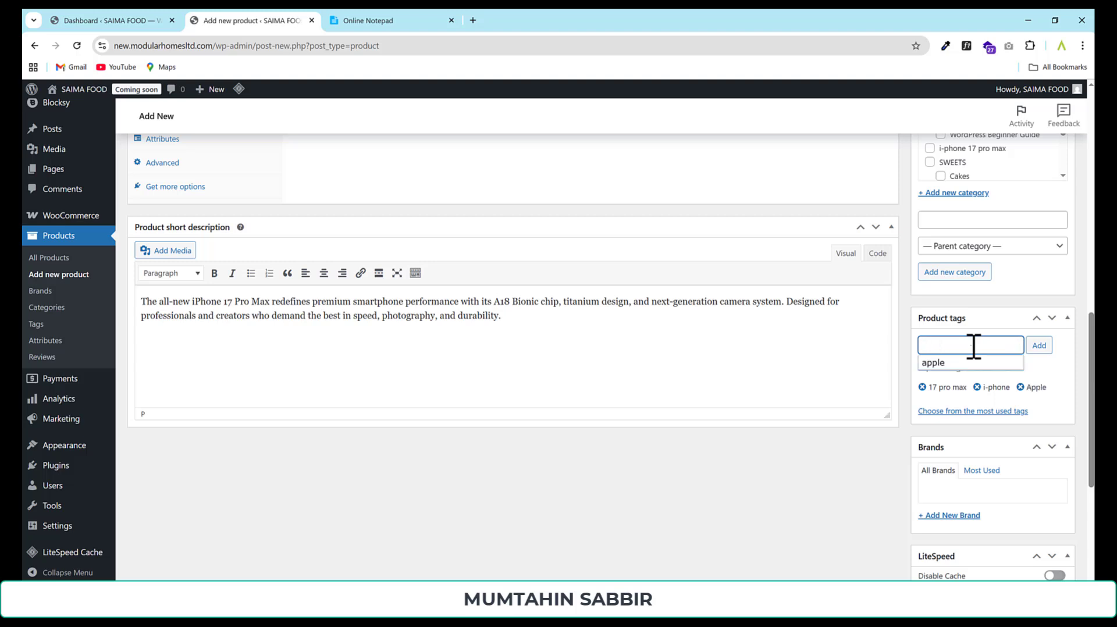
scroll(986, 386, up, 2)
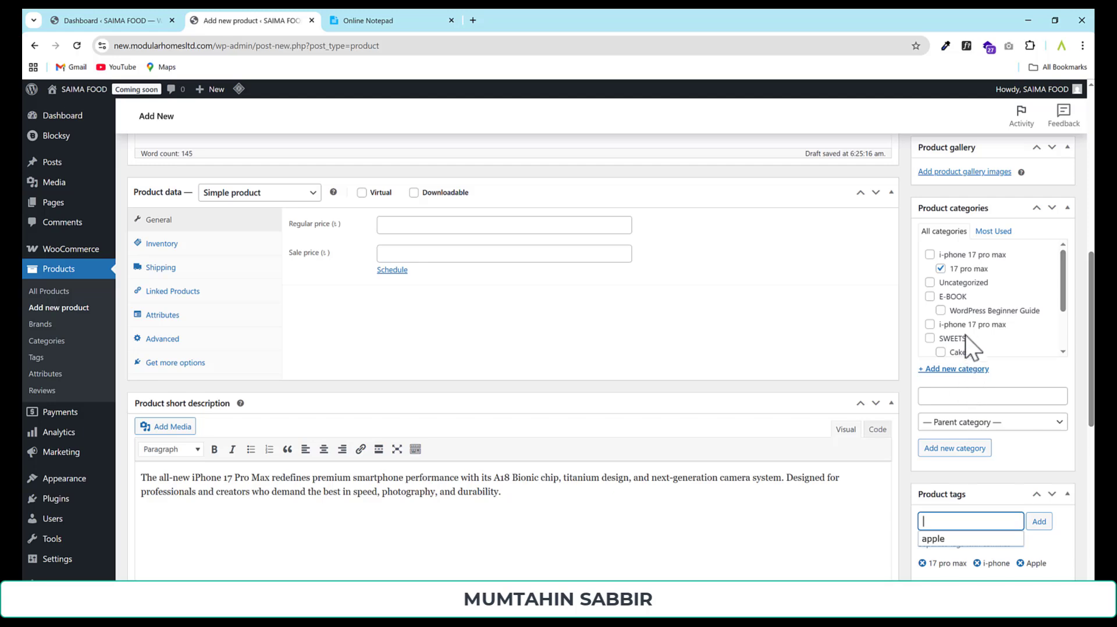
scroll(967, 344, up, 3)
scroll(967, 343, up, 5)
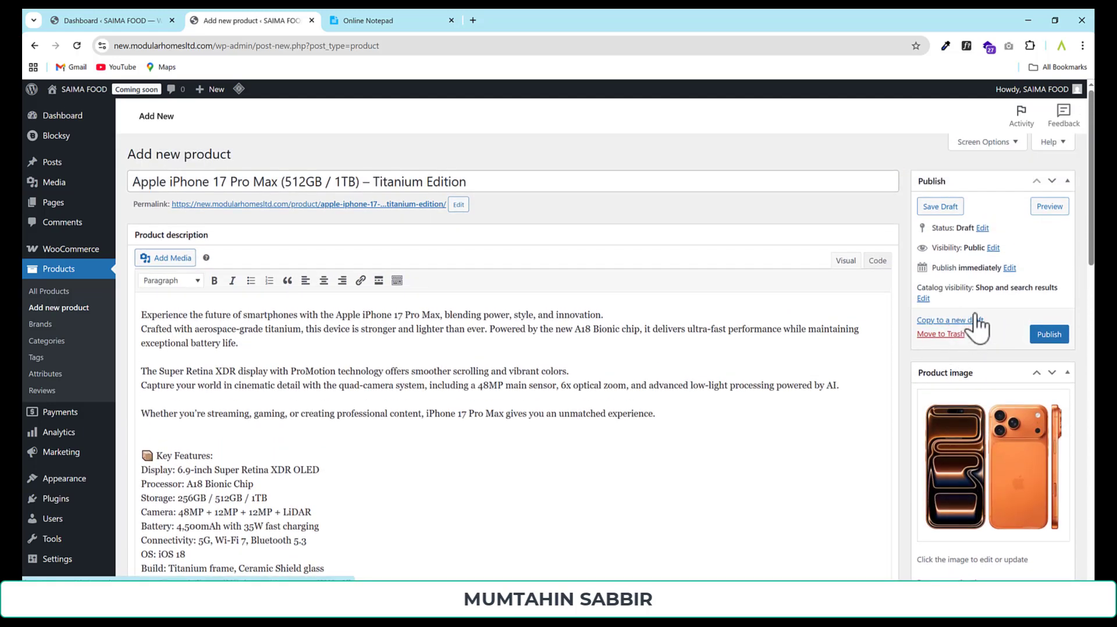
scroll(365, 300, down, 8)
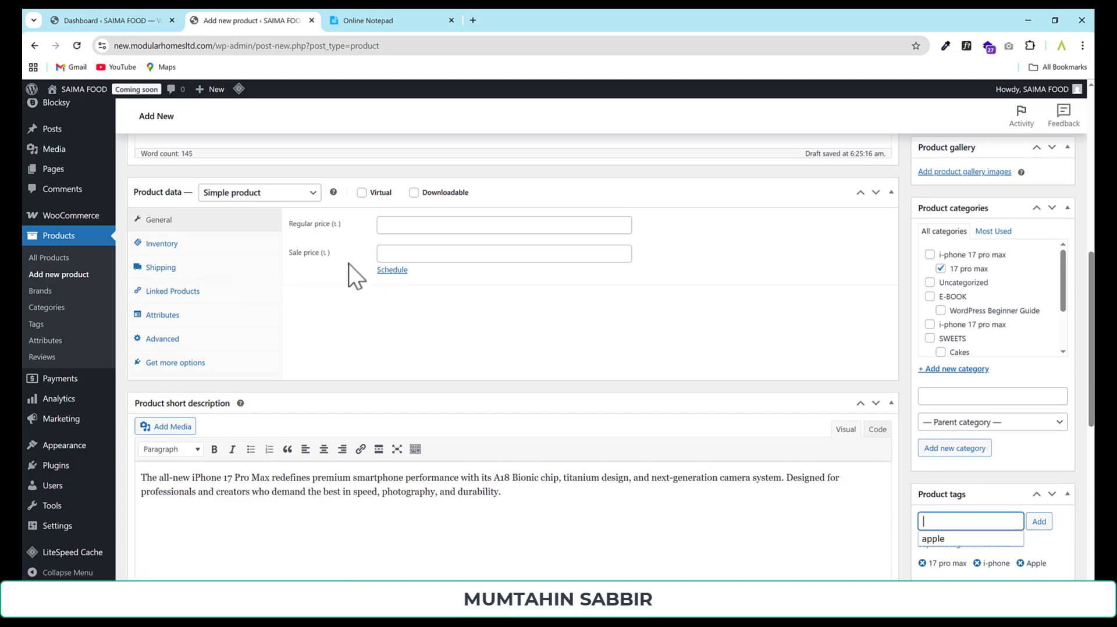
click(419, 225)
text(2,15,000.00)
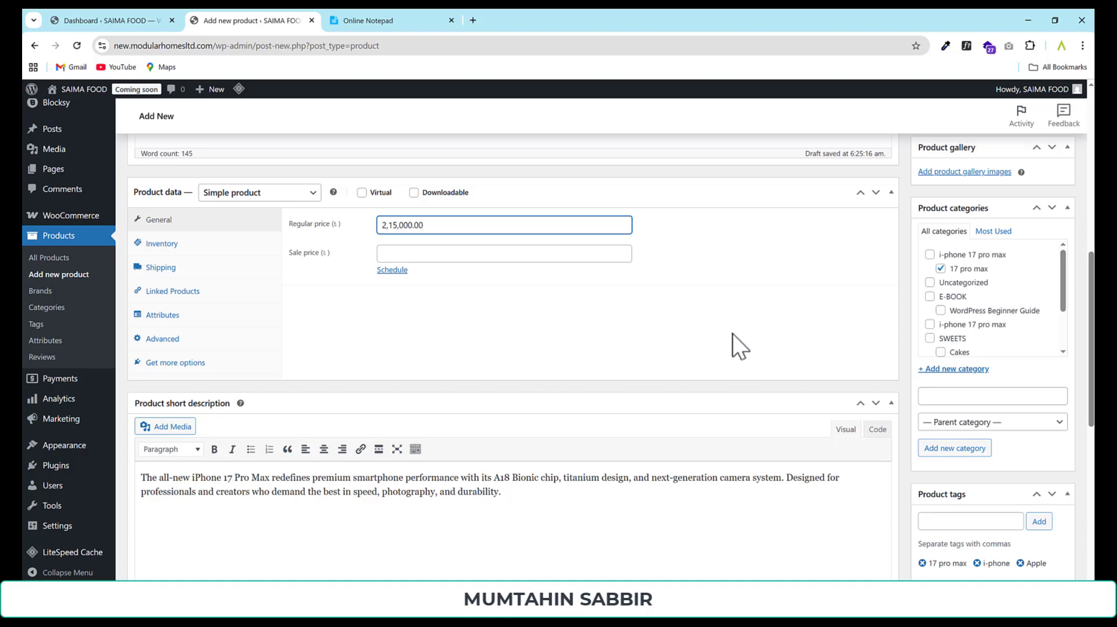
Step: Check the Titanium Edition's title and description, and publish the product
scroll(699, 333, up, 5)
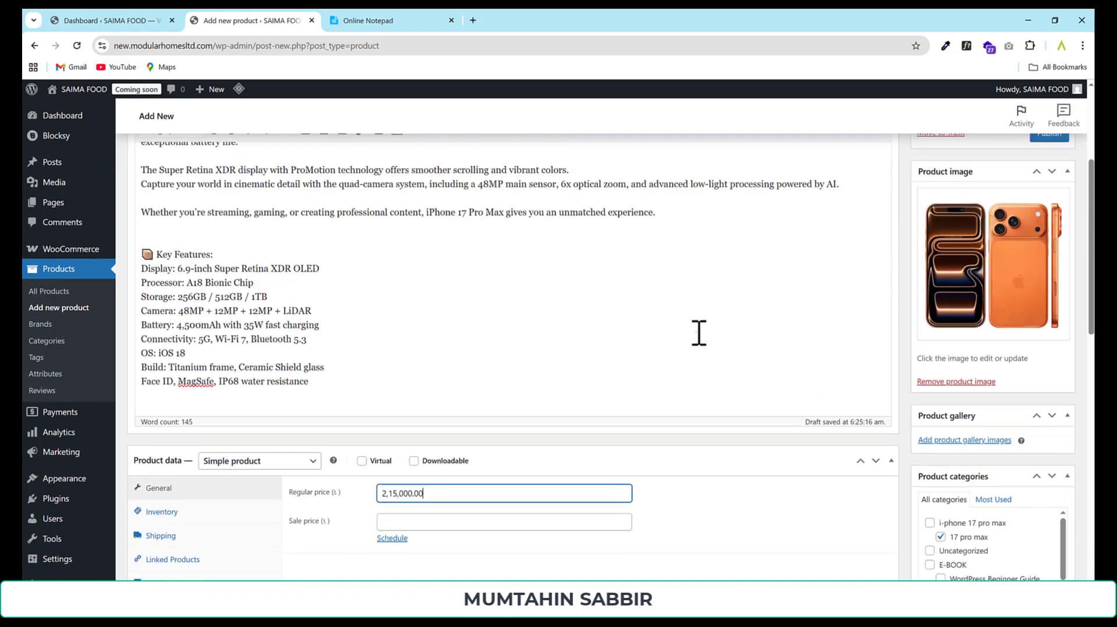
scroll(699, 332, up, 4)
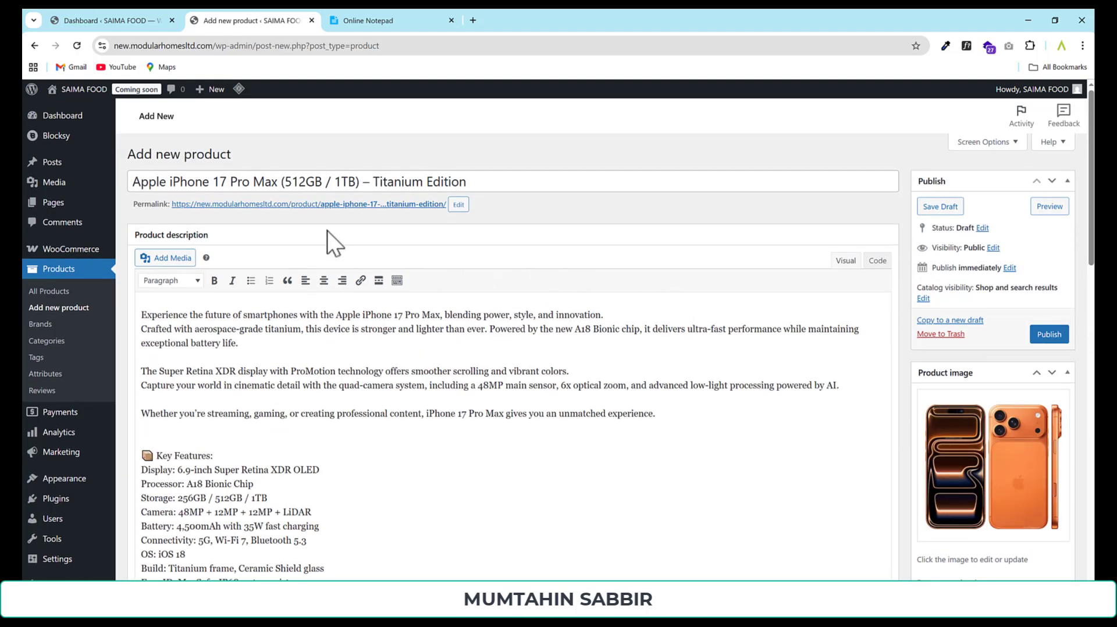
scroll(685, 449, down, 1)
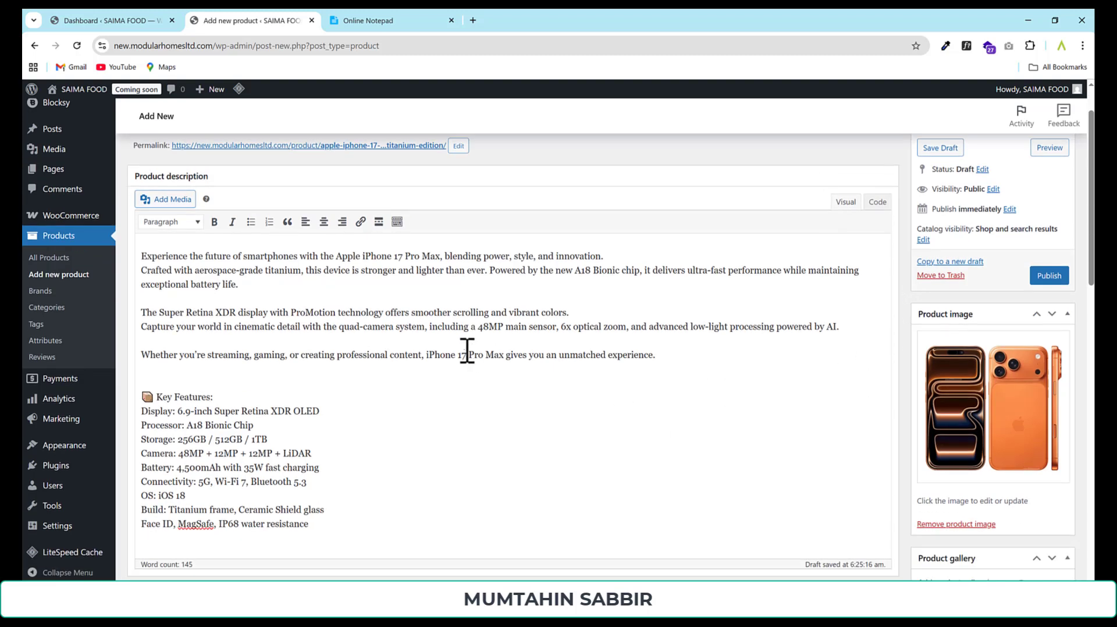
scroll(701, 294, up, 1)
click(1049, 334)
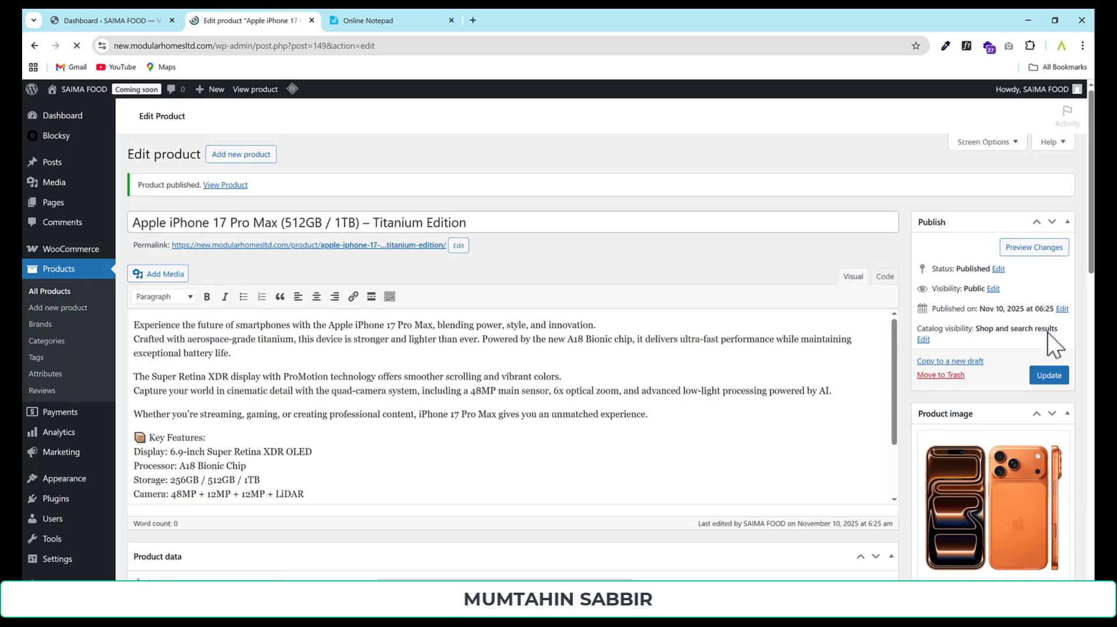
Step: Set the Titanium Edition's catalog visibility to Hidden and update the product
scroll(1048, 332, down, 1)
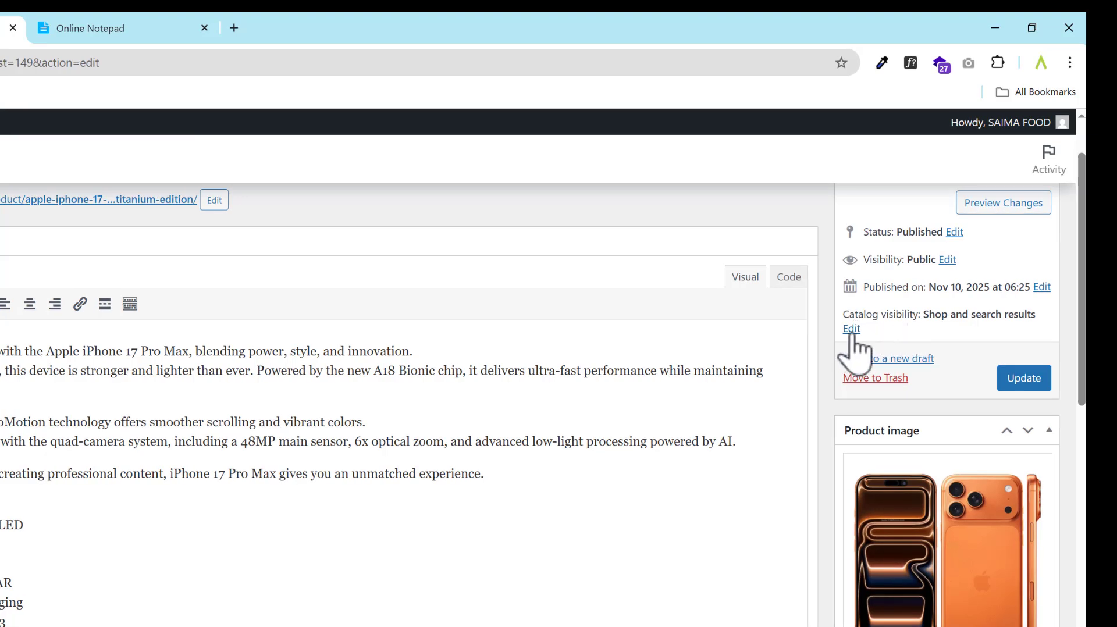
click(852, 331)
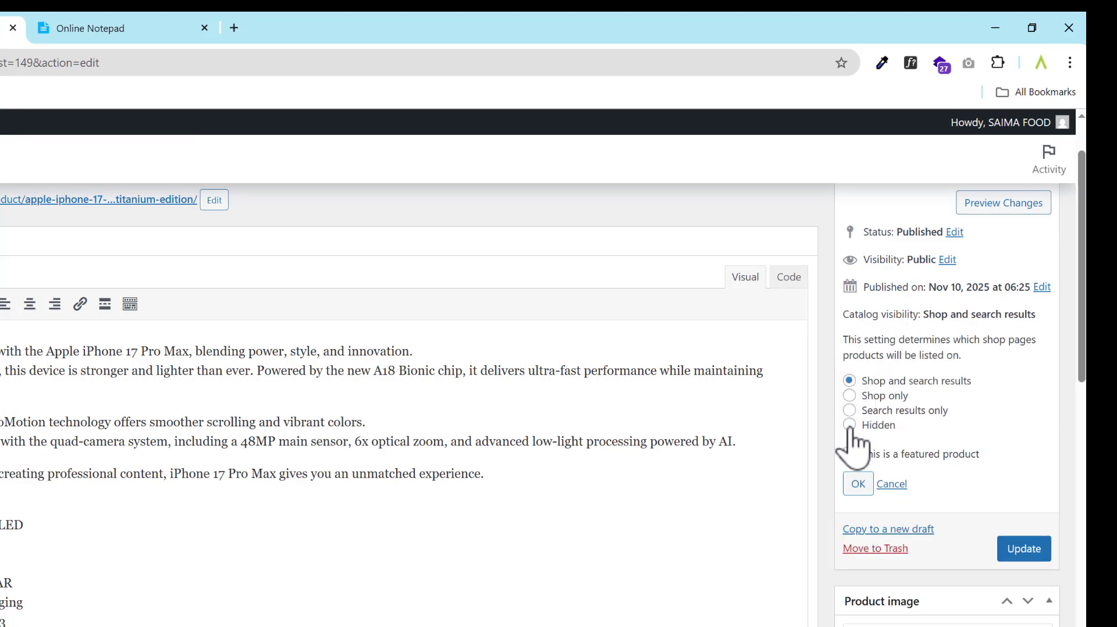
click(850, 426)
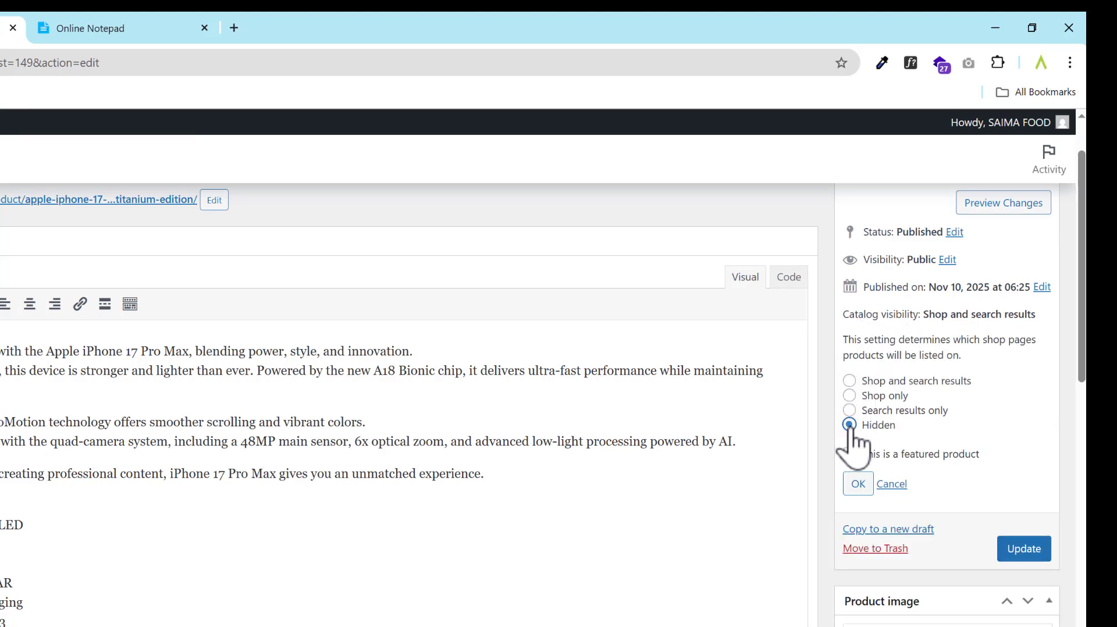
click(865, 496)
click(1025, 389)
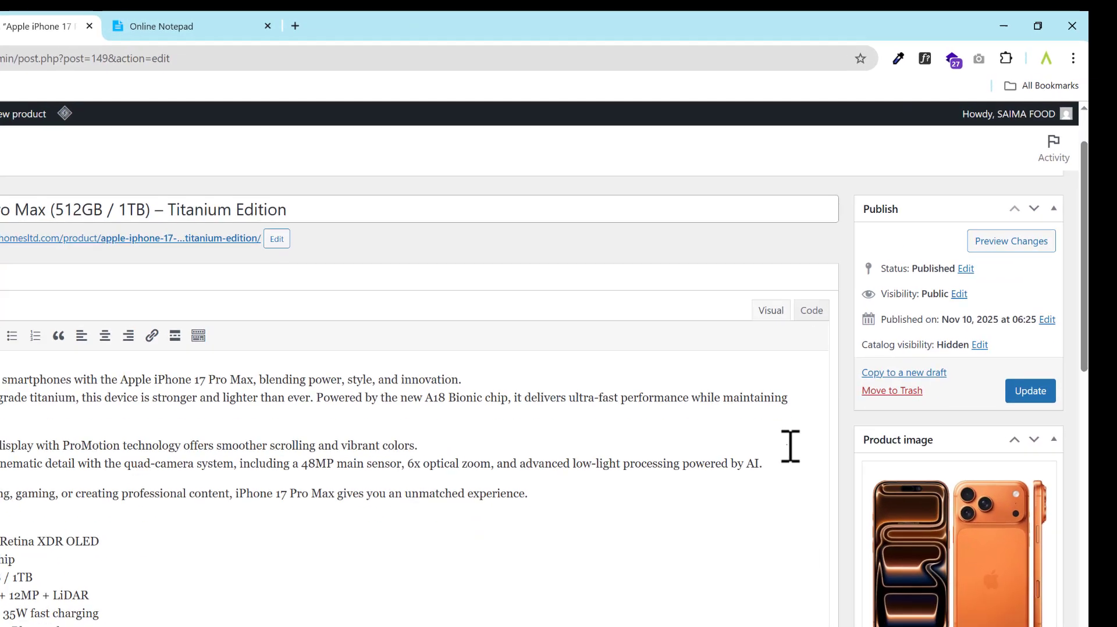
Step: Copy the Titanium Edition to a new draft and rename it "iPhone 17 Pro Max Original 35W Fast Charger (Type-C)"
click(903, 377)
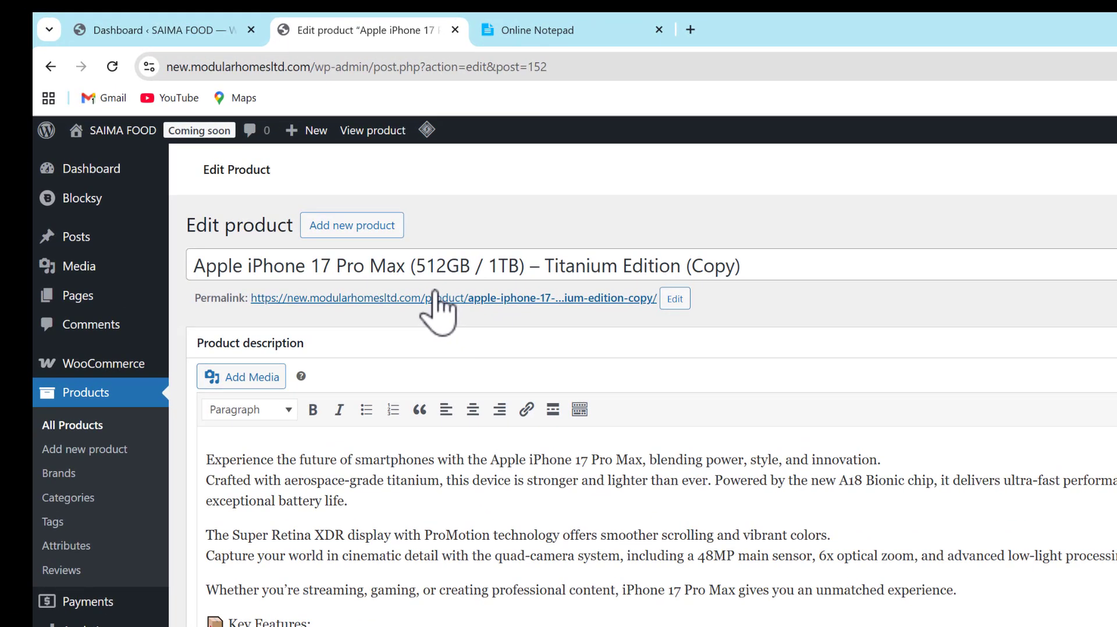
click(760, 267)
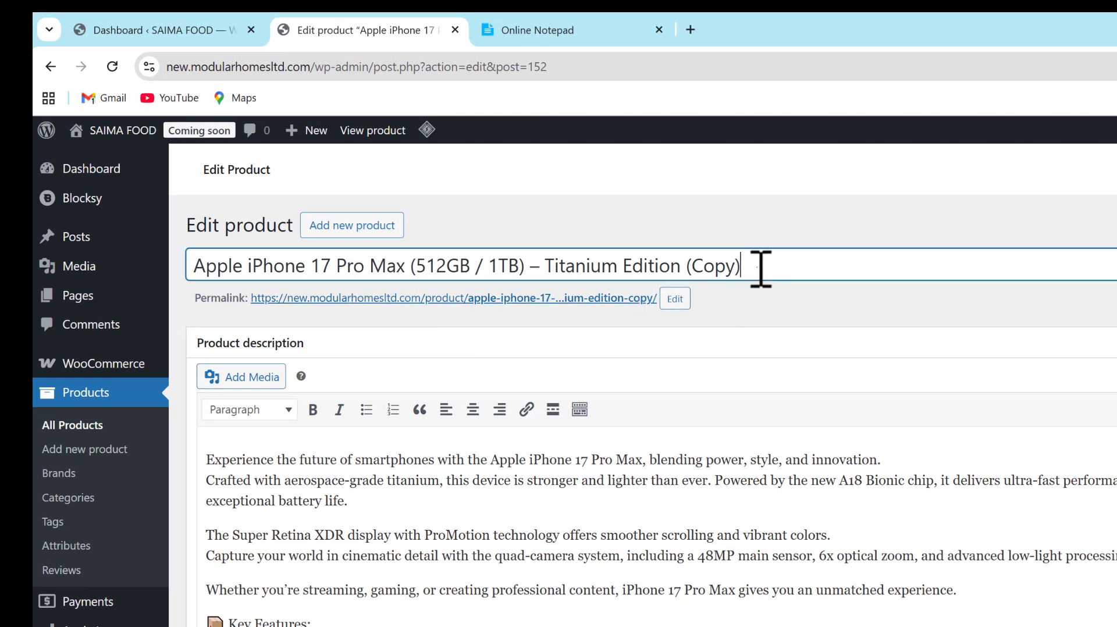
key(ctrl+a)
key(BackSpace)
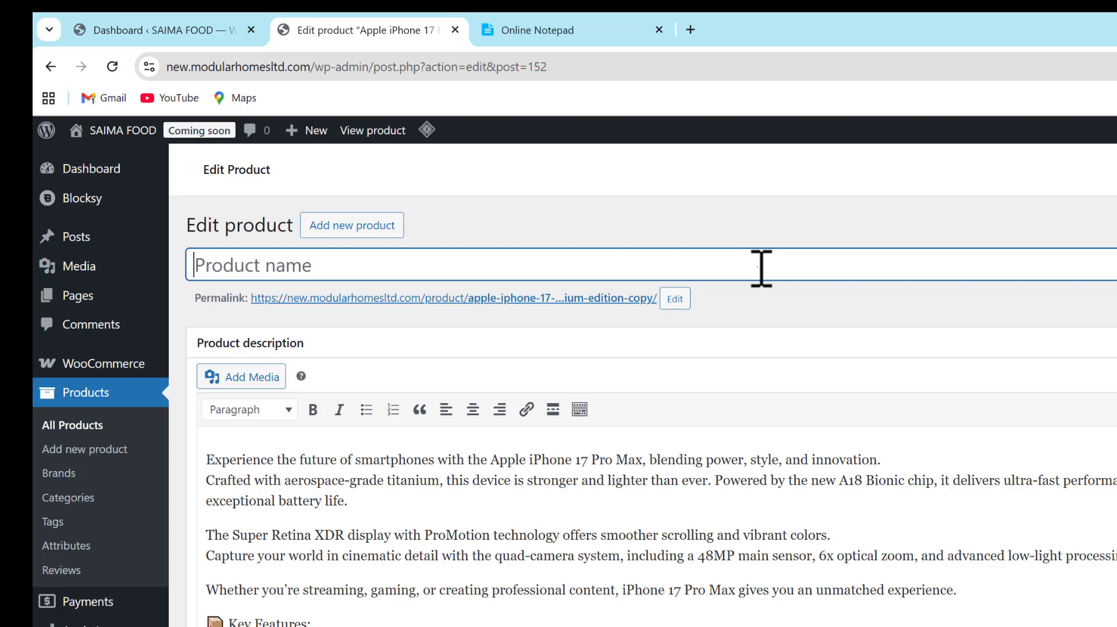
text(iPhone 17 Pro Max Original 35W Fast Charger (Type-C))
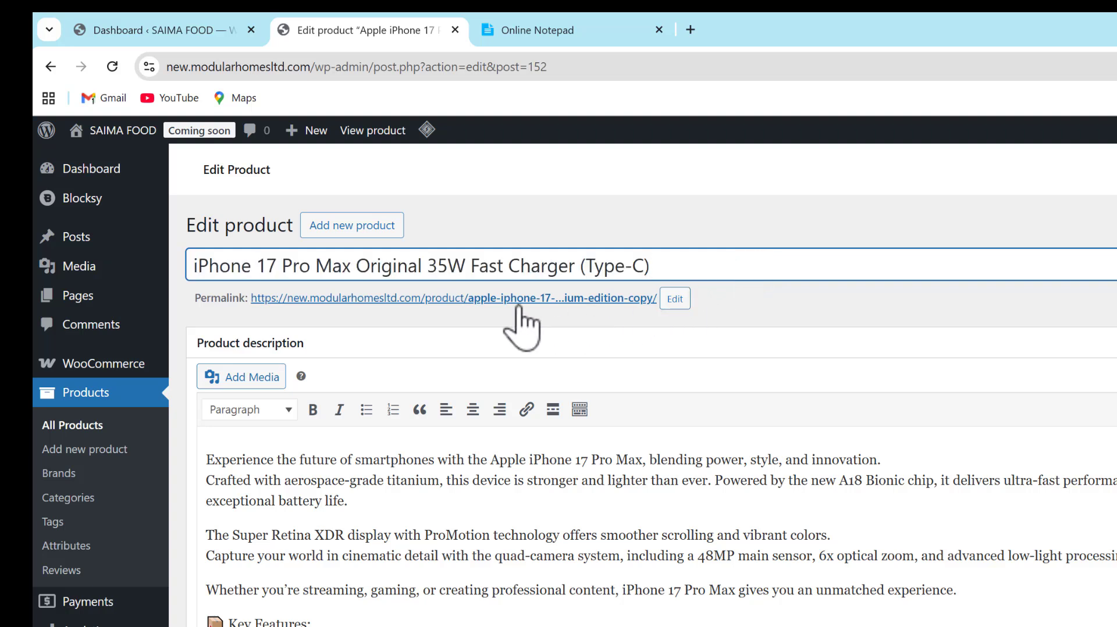
Step: Replace the draft's permalink slug with its product name, "iPhone 17 Pro Max Original 35W Fast Charger (Type-C)"
click(675, 299)
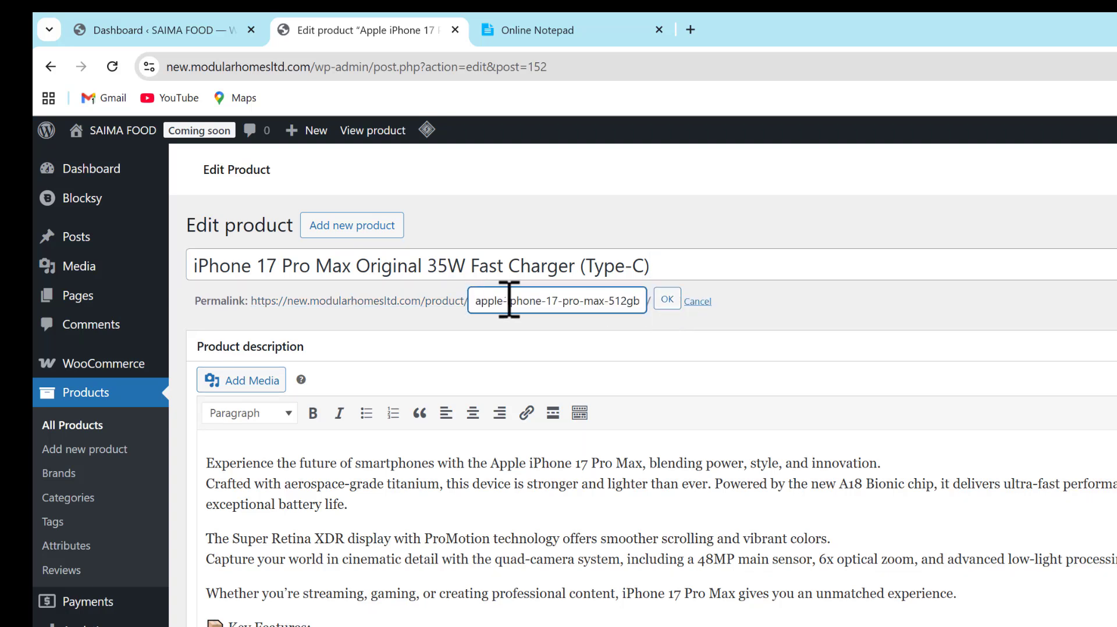
drag(477, 302, 716, 303)
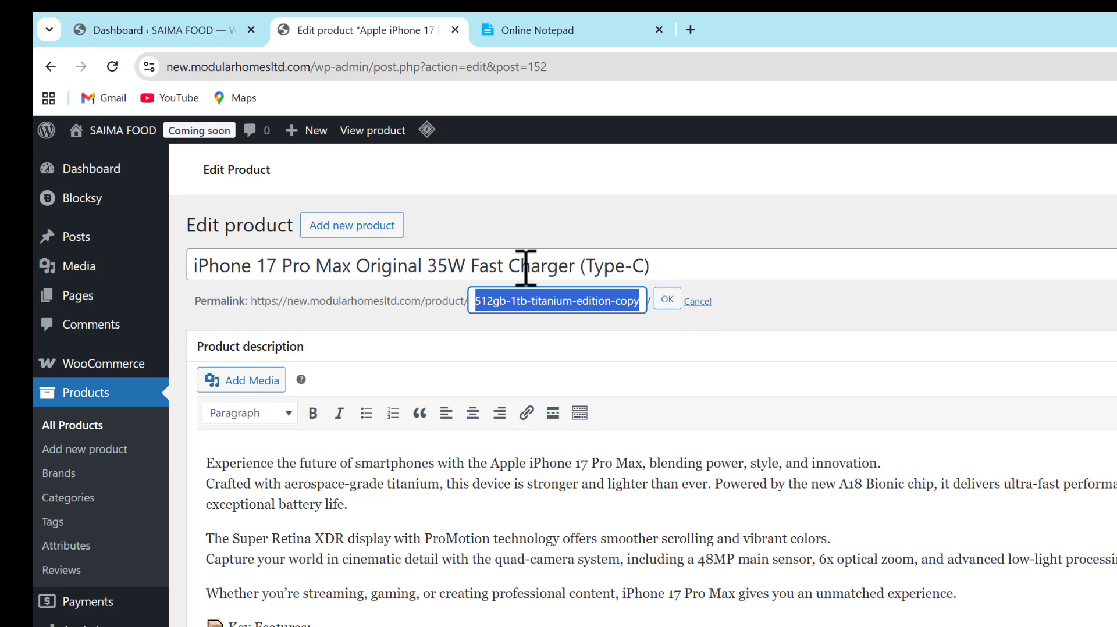
click(668, 267)
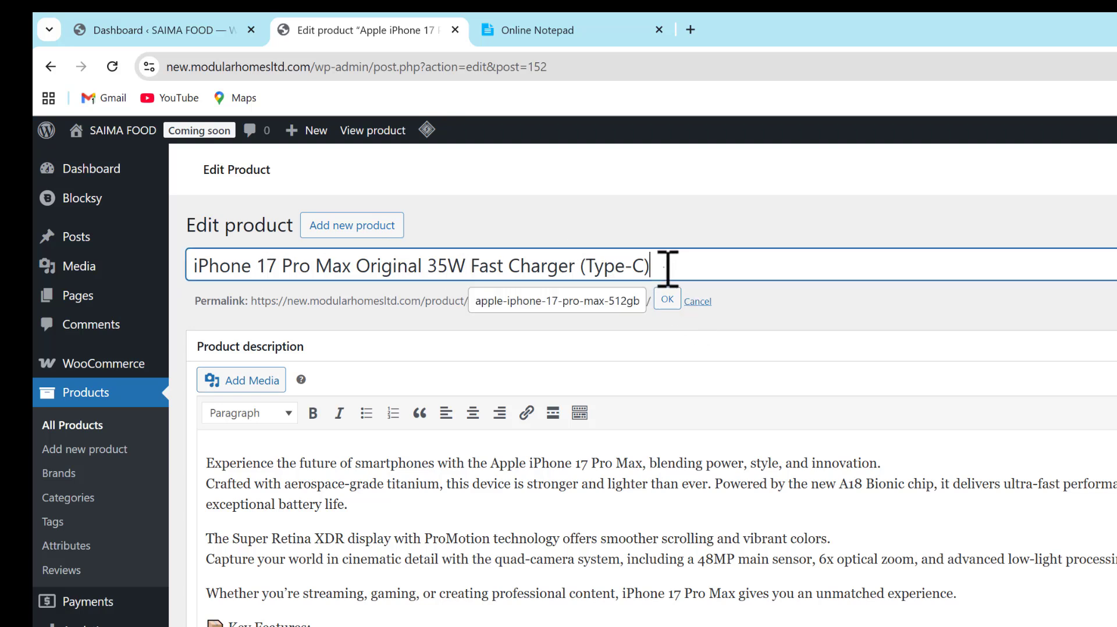
key(ctrl+a)
key(ctrl+c)
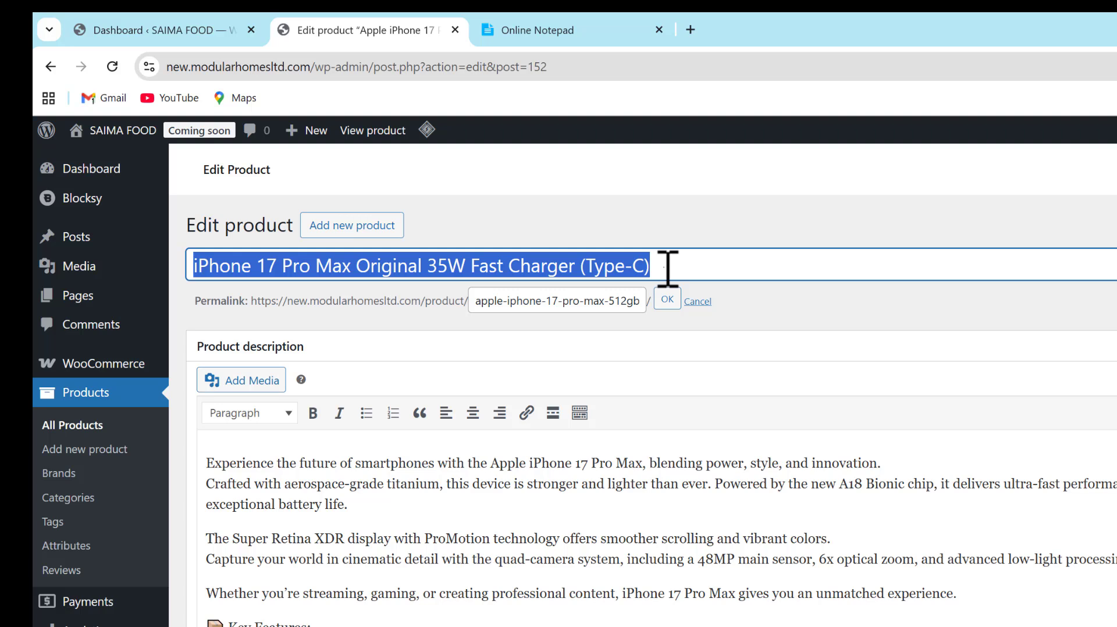
click(624, 305)
key(ctrl+a)
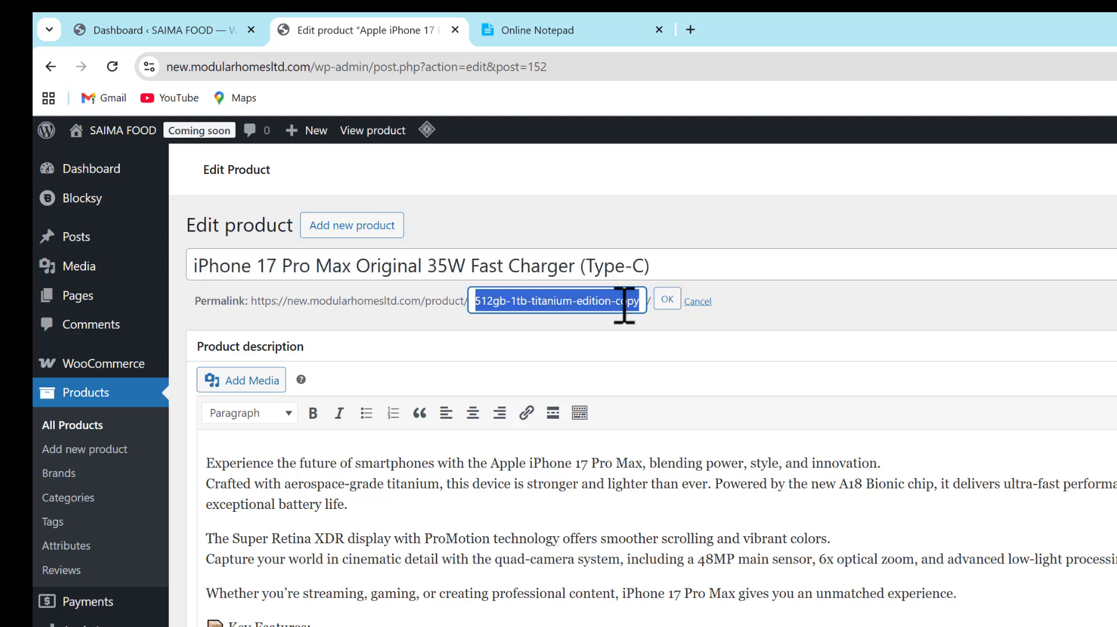
key(ctrl+v)
click(667, 301)
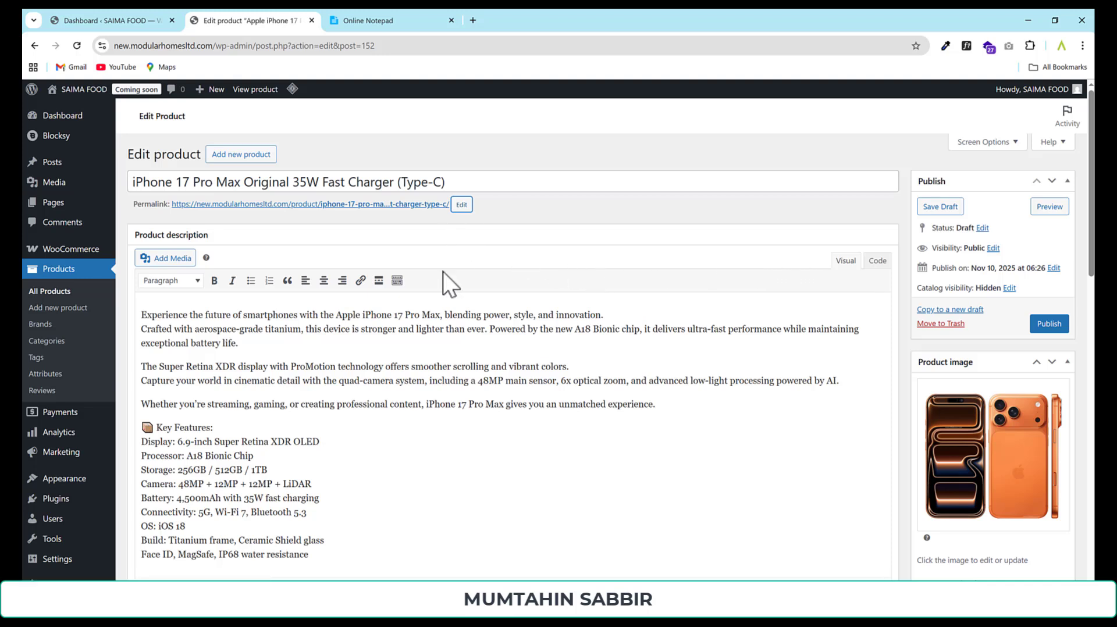
Step: Replace the product description with the charger text beginning "Get the ultimate charging experience with the Apple 35W Fast Charger"
scroll(349, 352, down, 1)
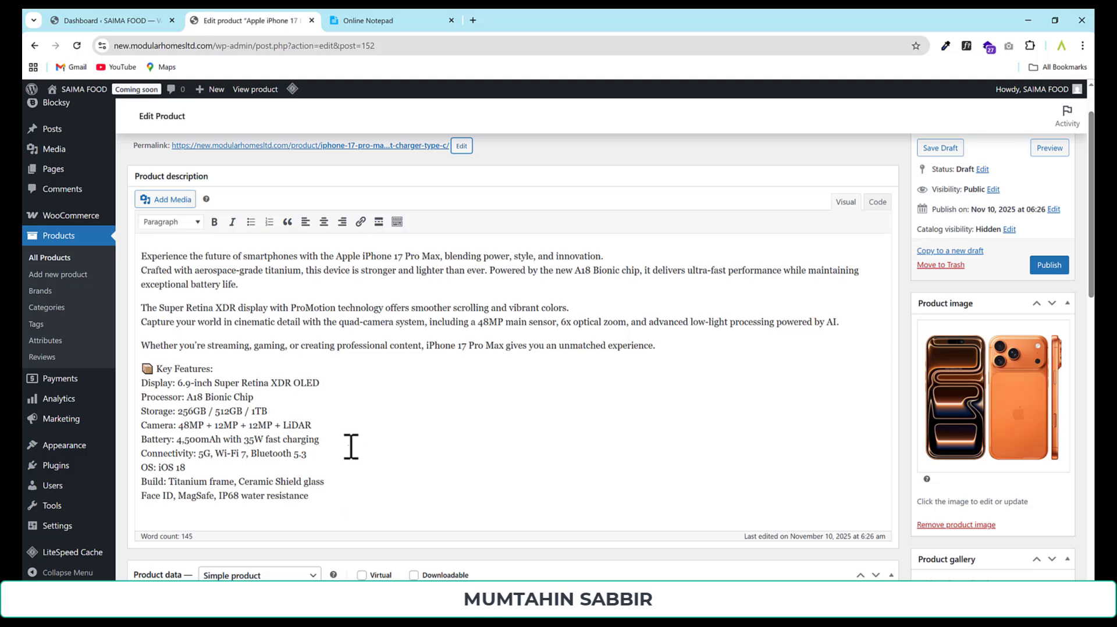
drag(352, 516, 144, 243)
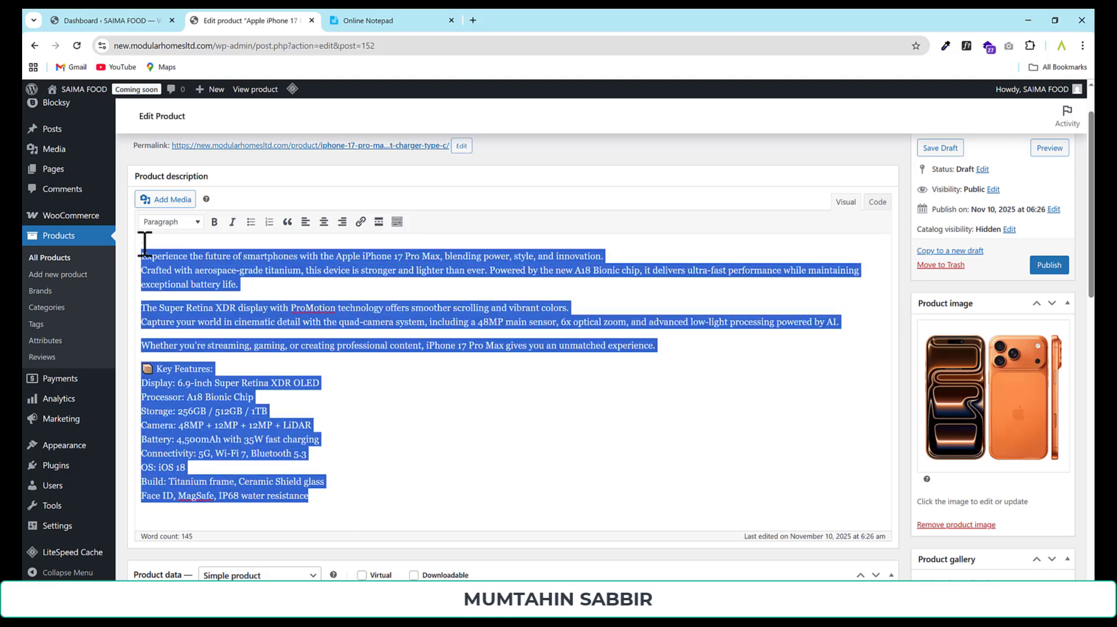
key(BackSpace)
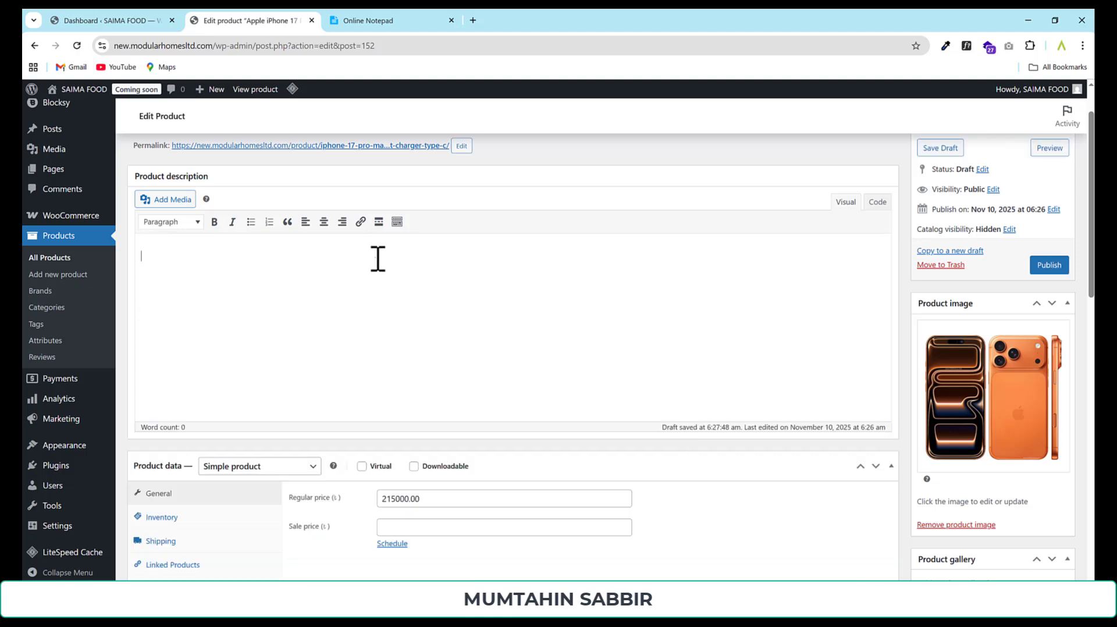
key(ctrl+v)
Step: Replace the product short description with the text beginning "Original Apple 35W Fast Charger for iPhone 17 Pro Max"
scroll(387, 309, down, 10)
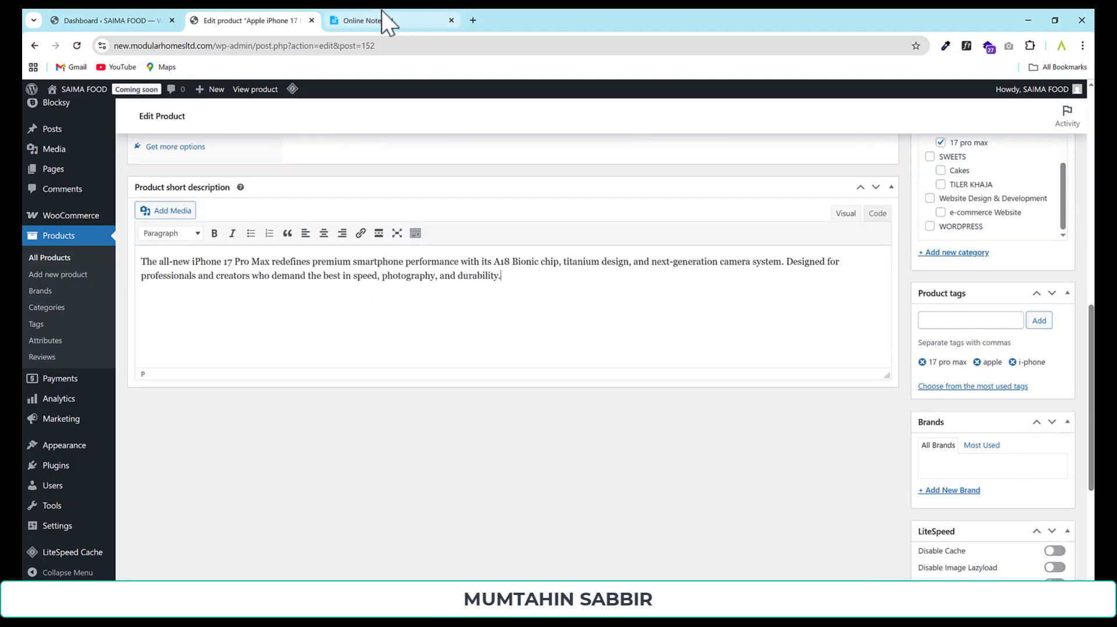
double_click(207, 276)
drag(501, 277, 114, 253)
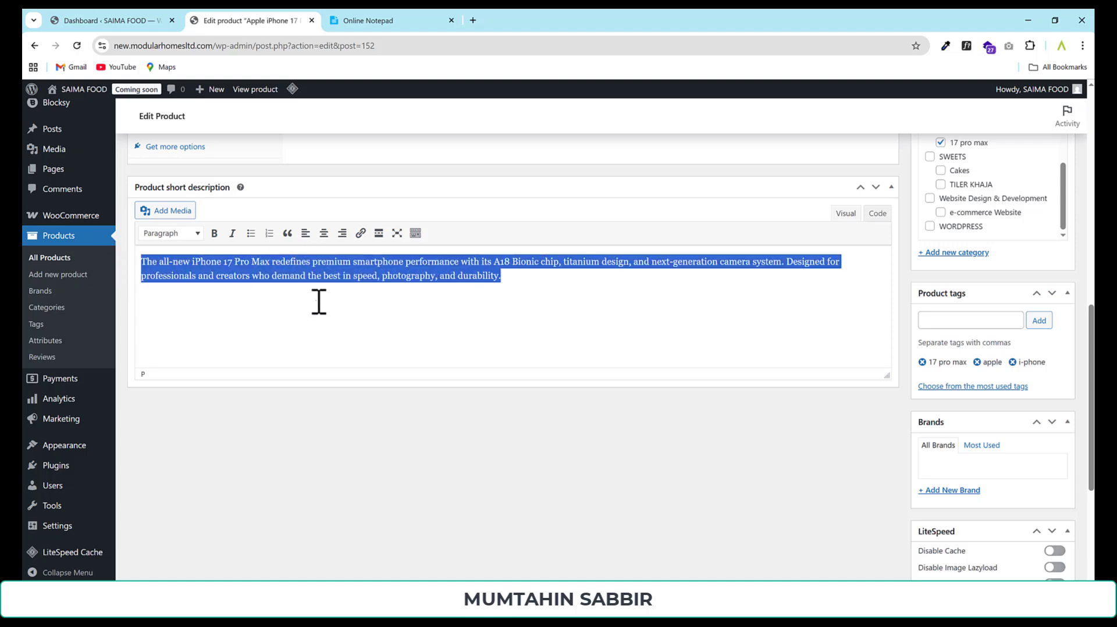
text(Original Apple 35W Fast Charger for iPhone 17 Pro Max. Super-fast charging with advanced power delivery. Compact, durable, and travel-friendly design.)
Step: Remove the copied phone picture and set charger.jpg from the media library as the charger's product image
scroll(774, 306, up, 6)
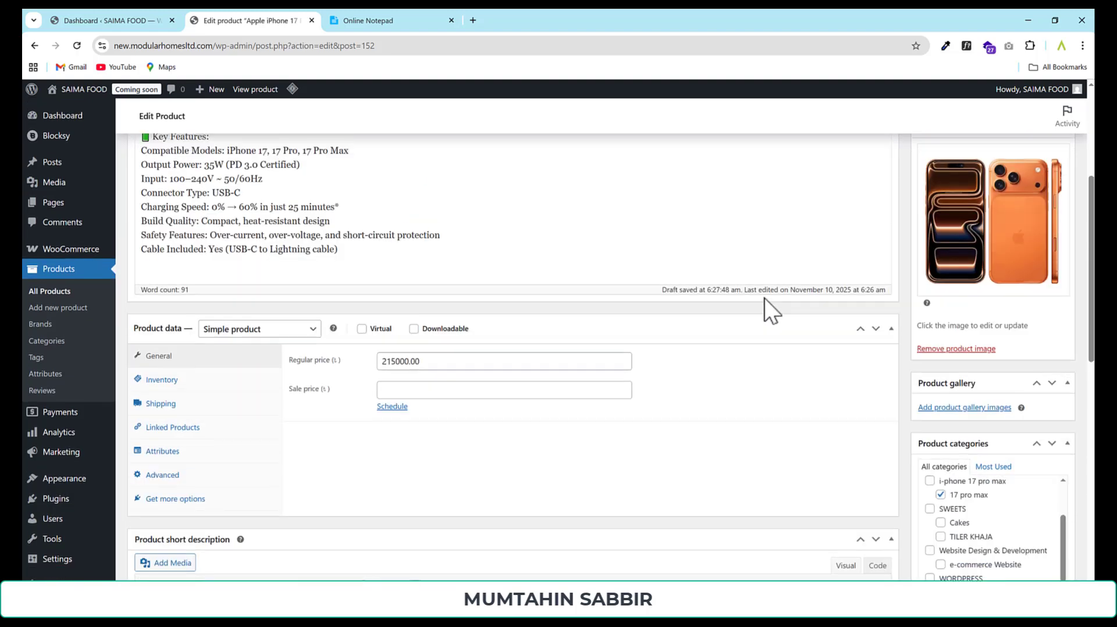
scroll(624, 282, up, 4)
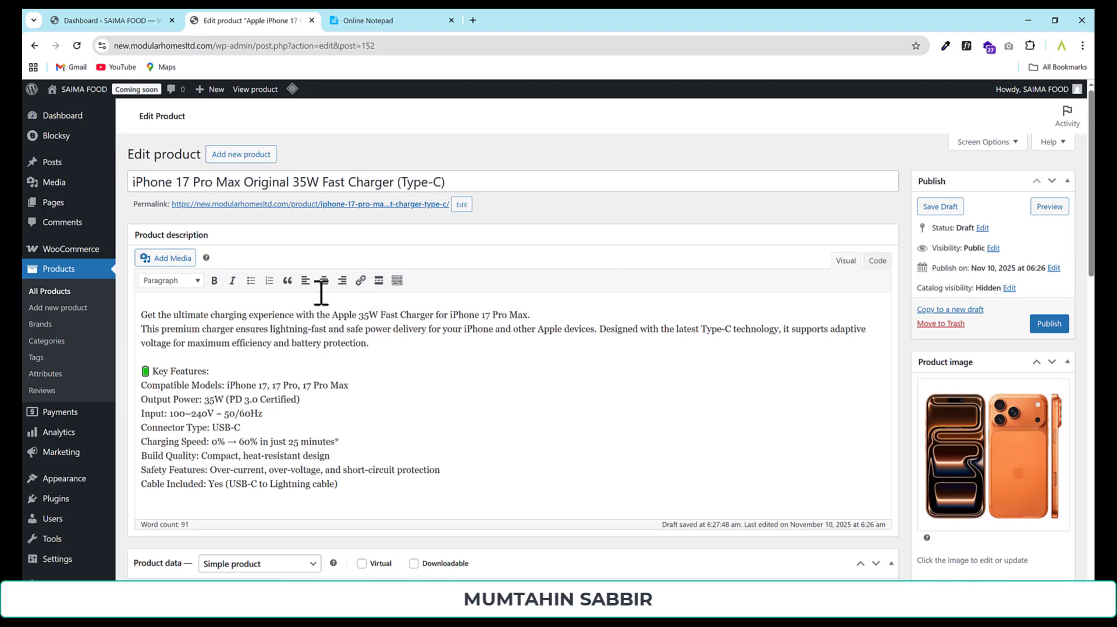
scroll(1012, 338, down, 2)
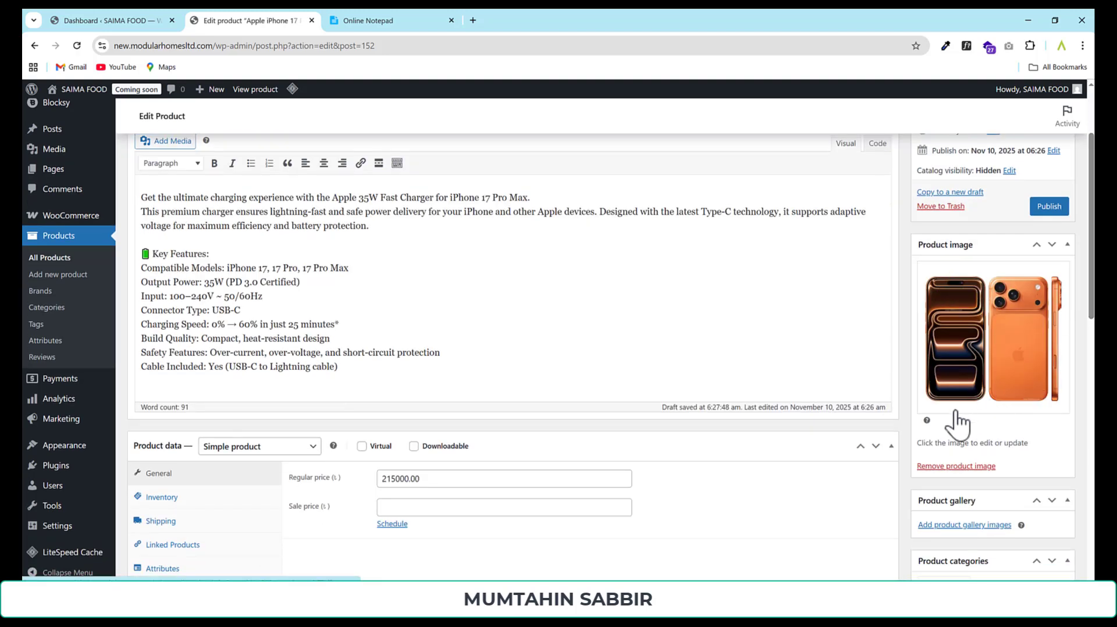
click(954, 466)
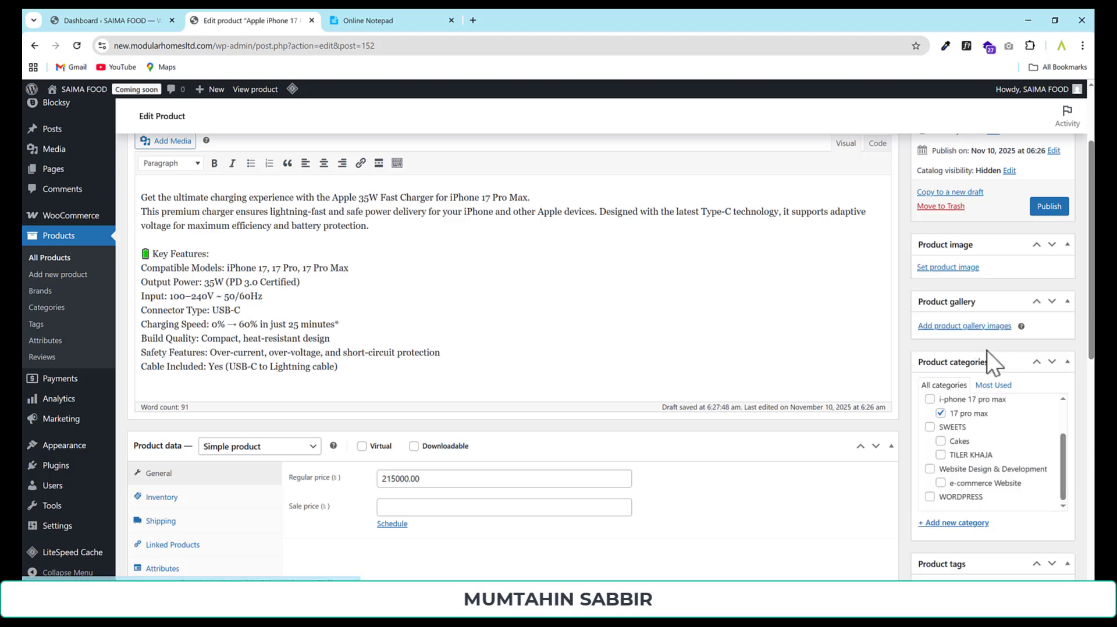
click(948, 267)
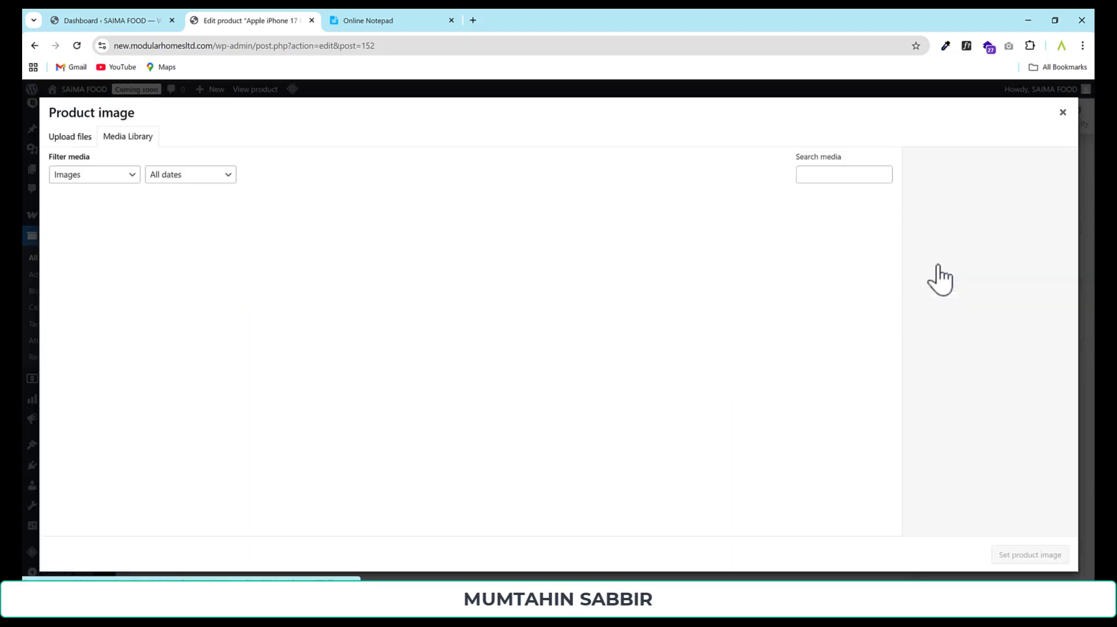
click(246, 238)
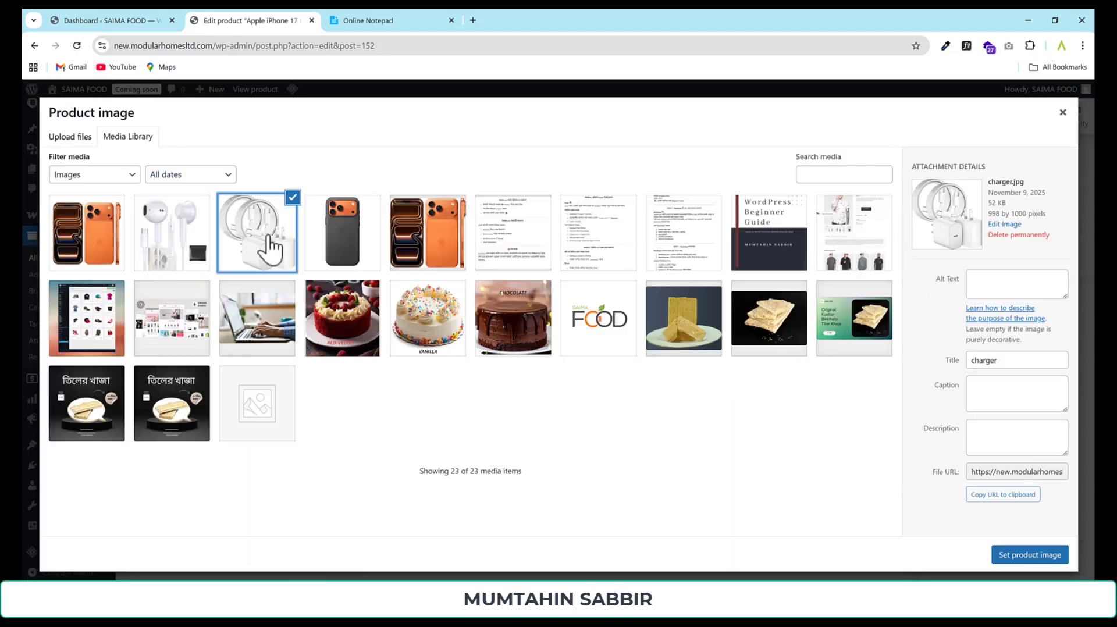
click(1025, 557)
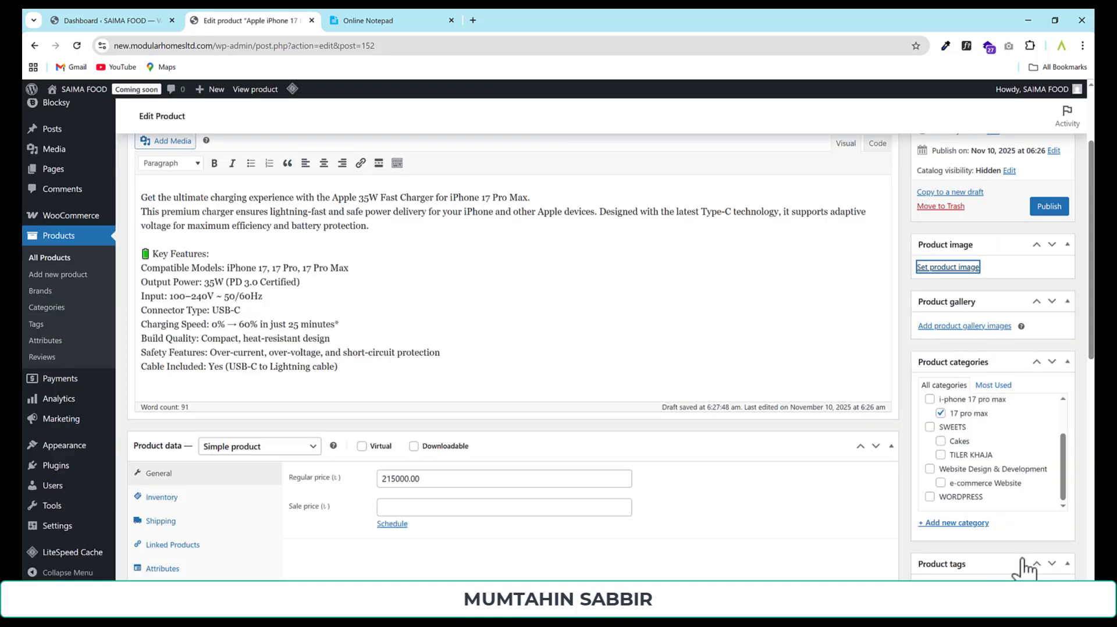
Step: Create and assign a new product category "Charger" under the parent category "i-phone 17 pro max"
scroll(1002, 327, down, 5)
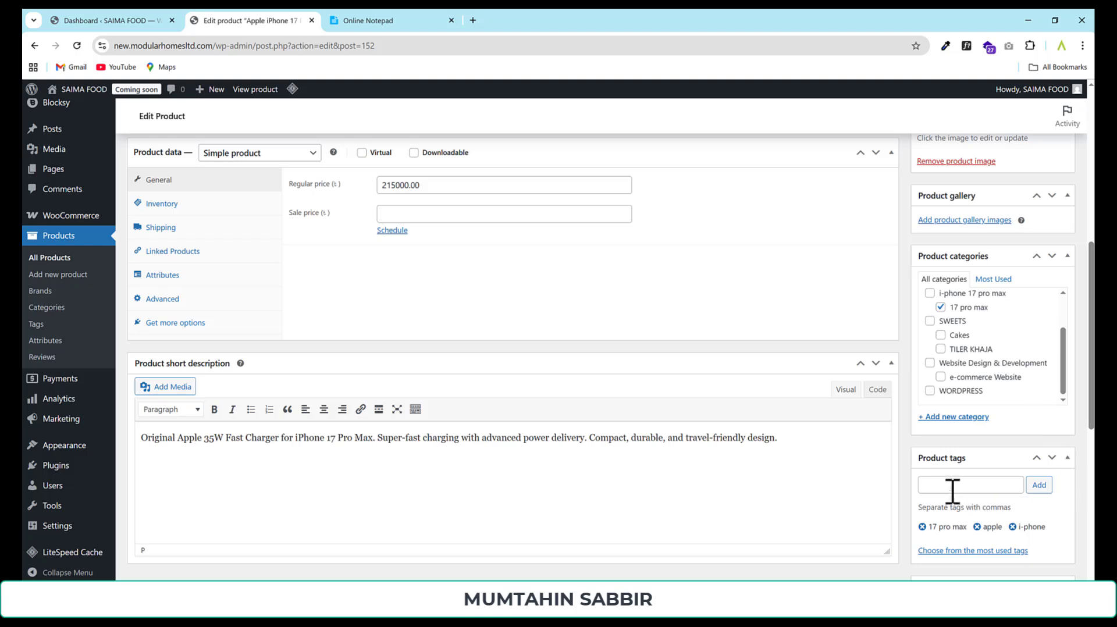
click(957, 418)
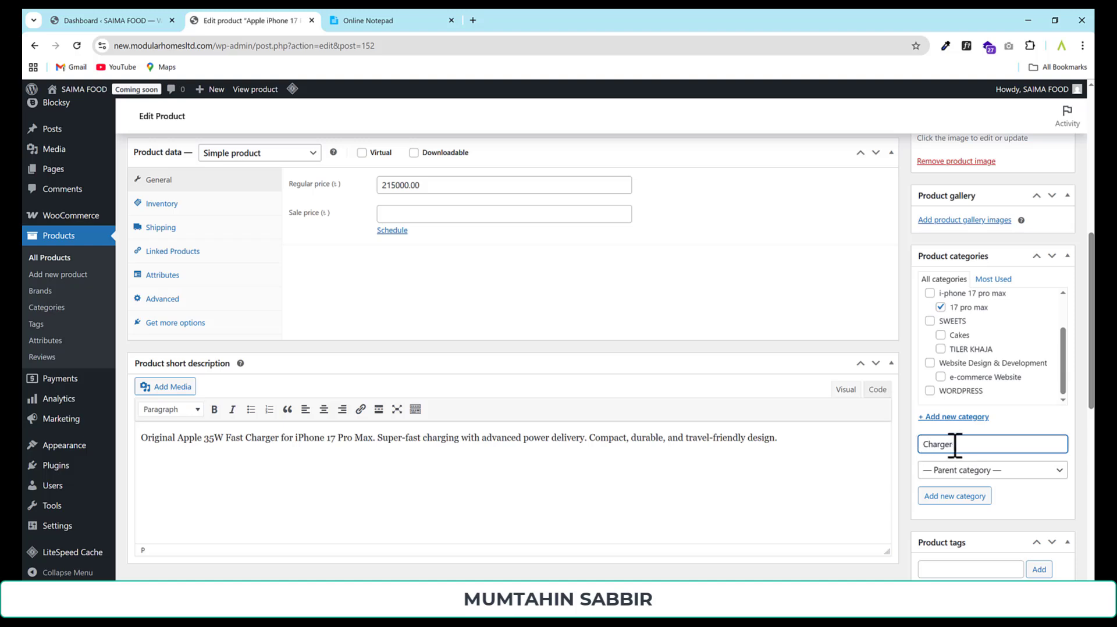
click(963, 473)
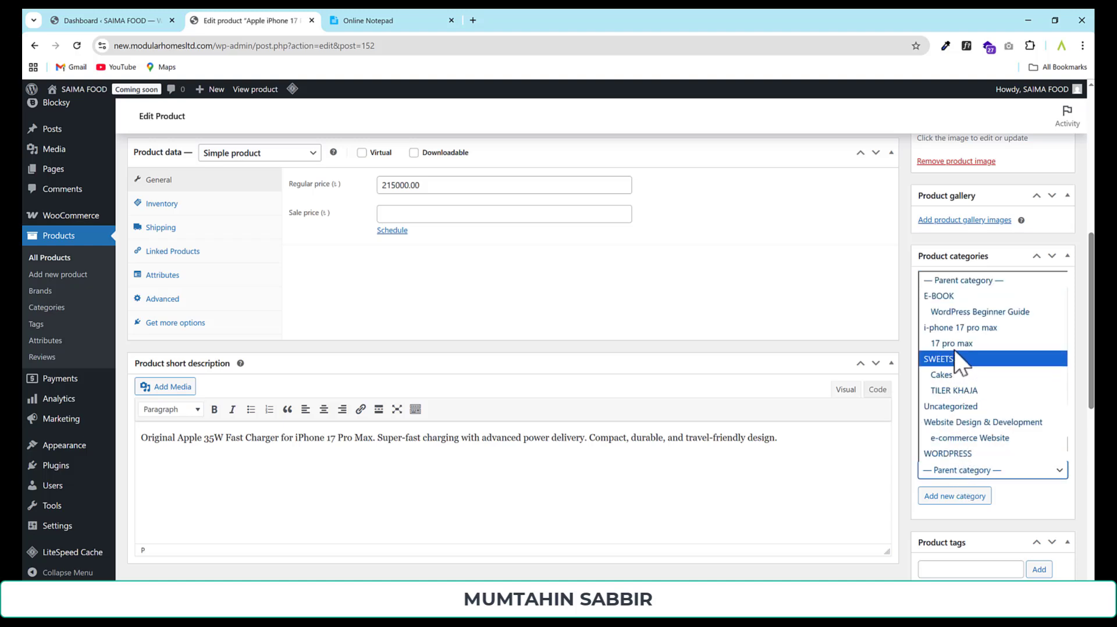
click(959, 330)
click(957, 500)
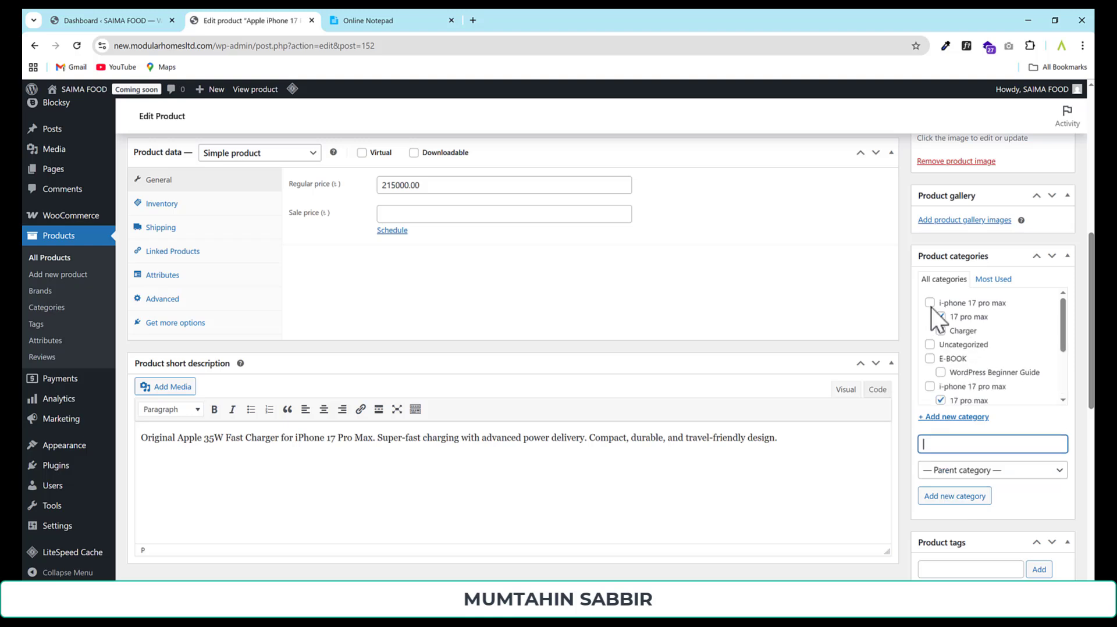
Step: Add the product tags "Apple Charger" and "Charger" to the charger product
scroll(966, 465, down, 2)
click(964, 452)
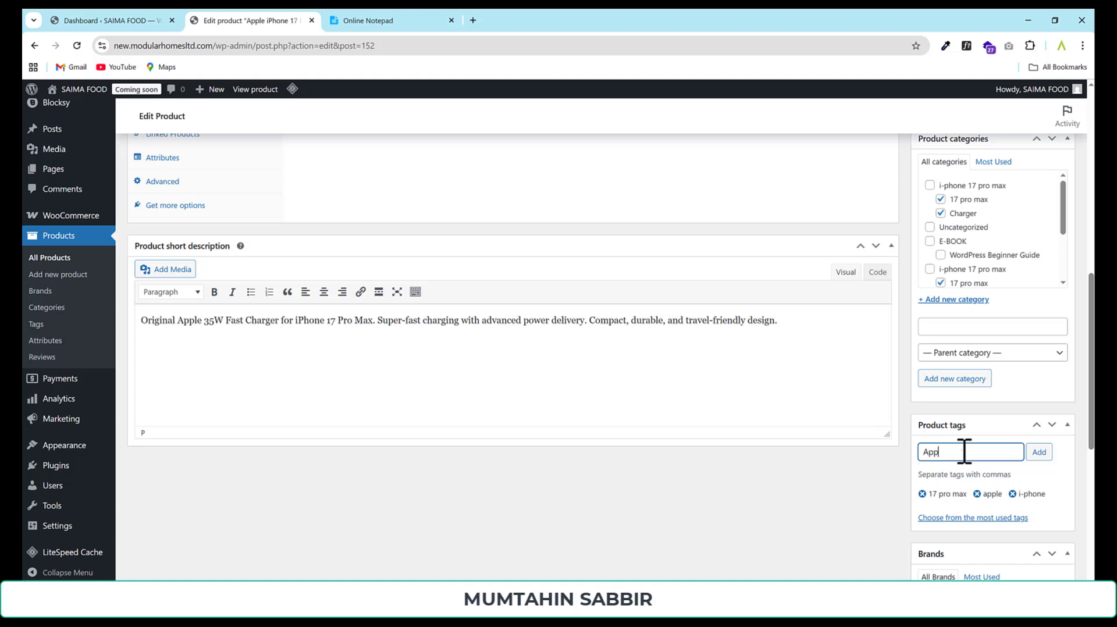
text(Apple)
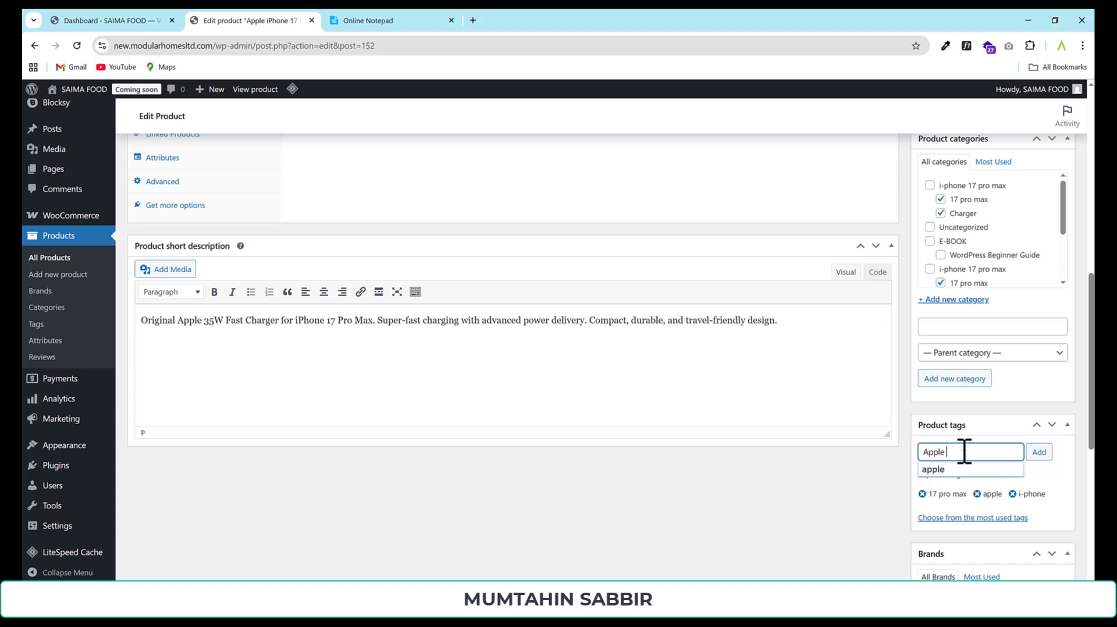
text( Charge)
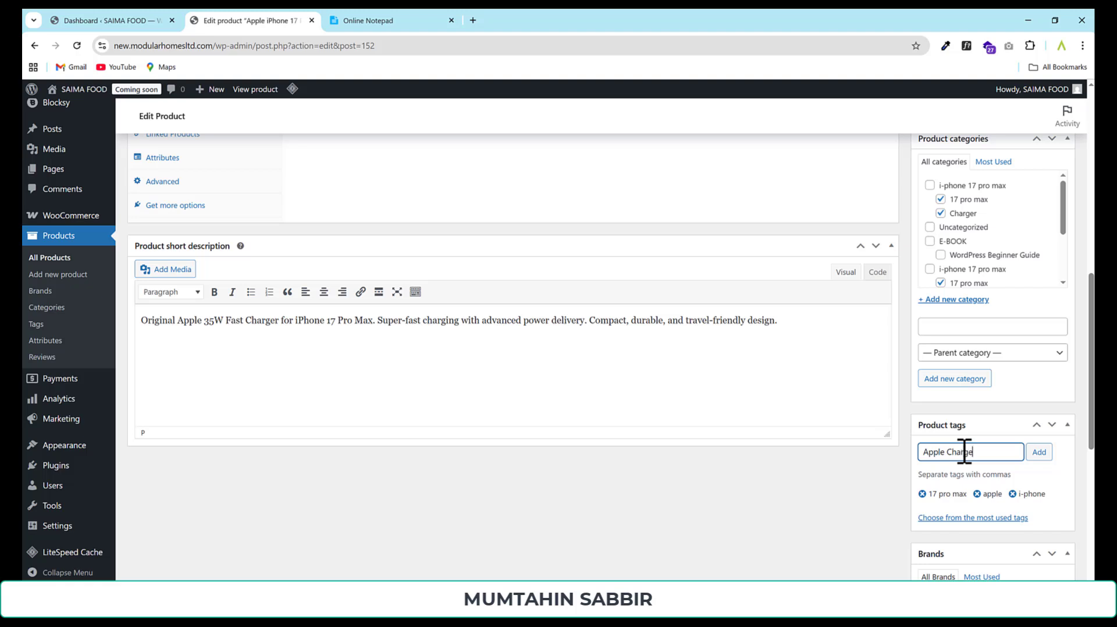
text(r)
key(Return)
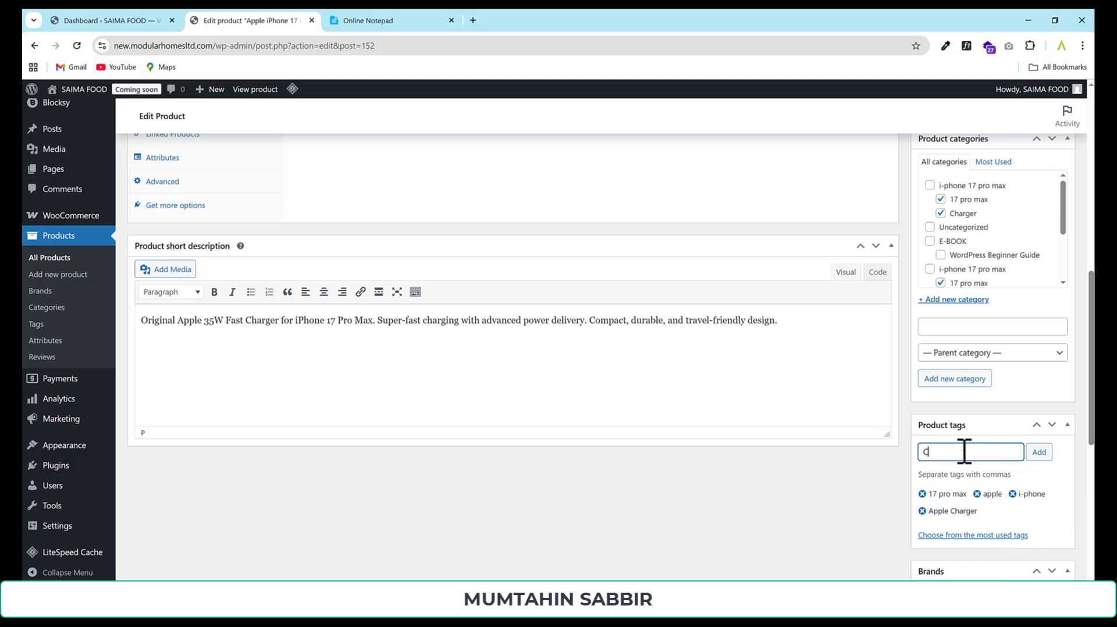
text(Charger)
key(Return)
Step: Set the charger's regular price to 3499
scroll(980, 453, up, 3)
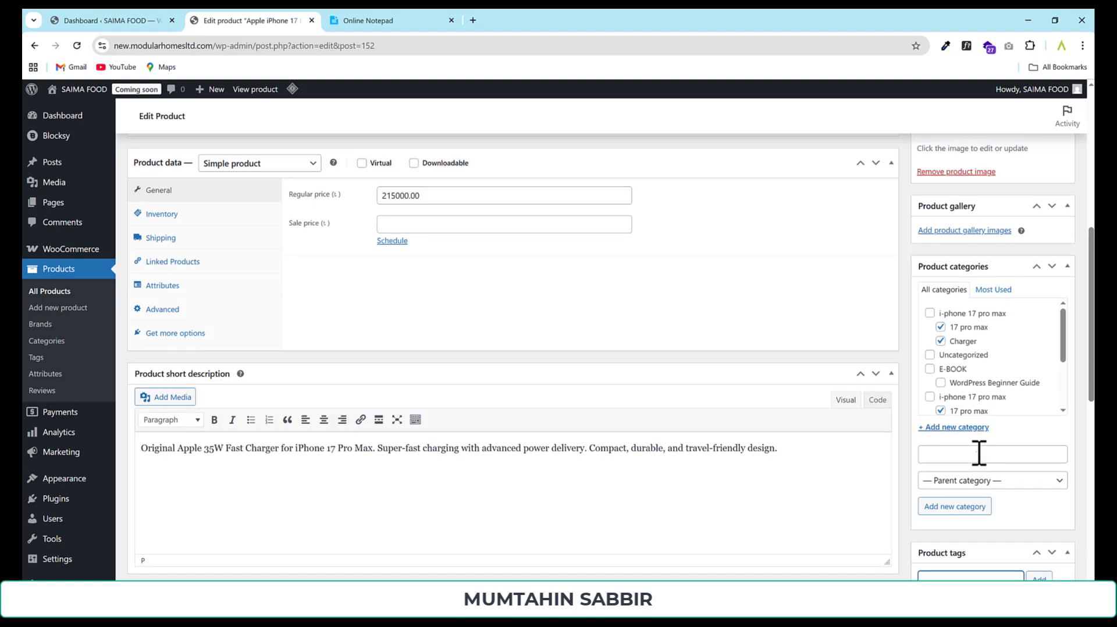
scroll(979, 453, up, 3)
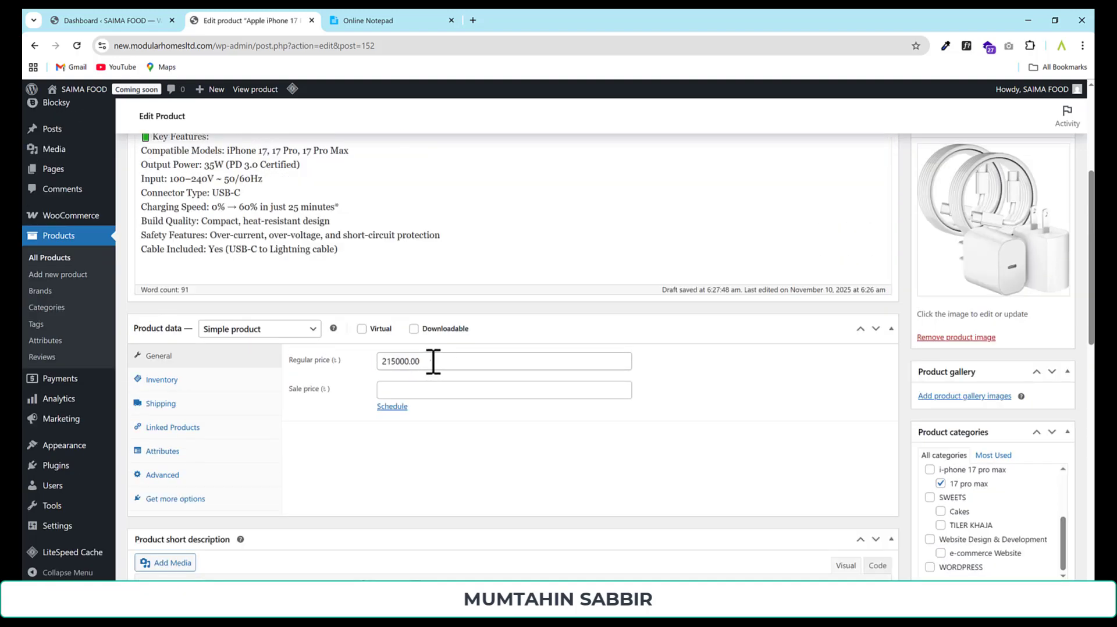
click(433, 361)
double_click(416, 361)
key(BackSpace)
text(34)
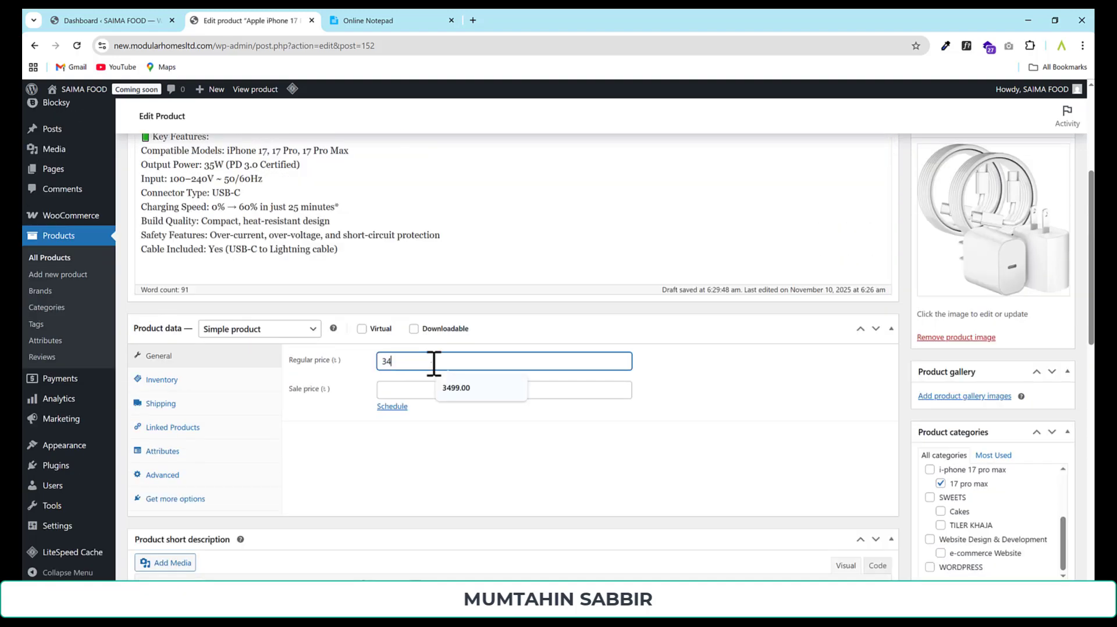
text(99)
click(724, 385)
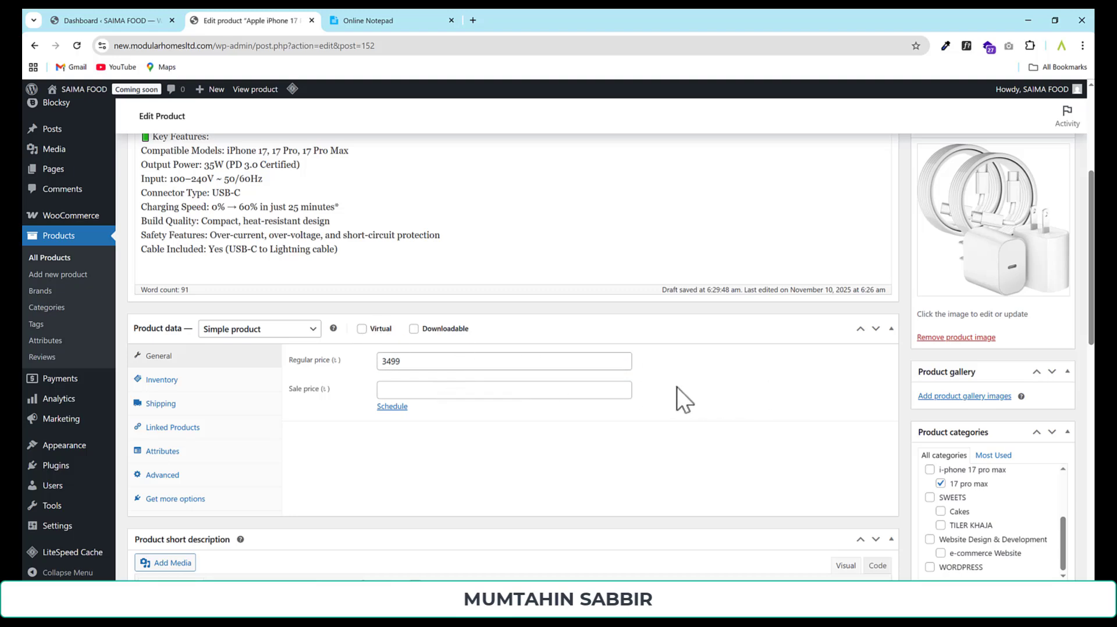
Step: Publish the charger product and copy it to a new draft
scroll(676, 386, up, 5)
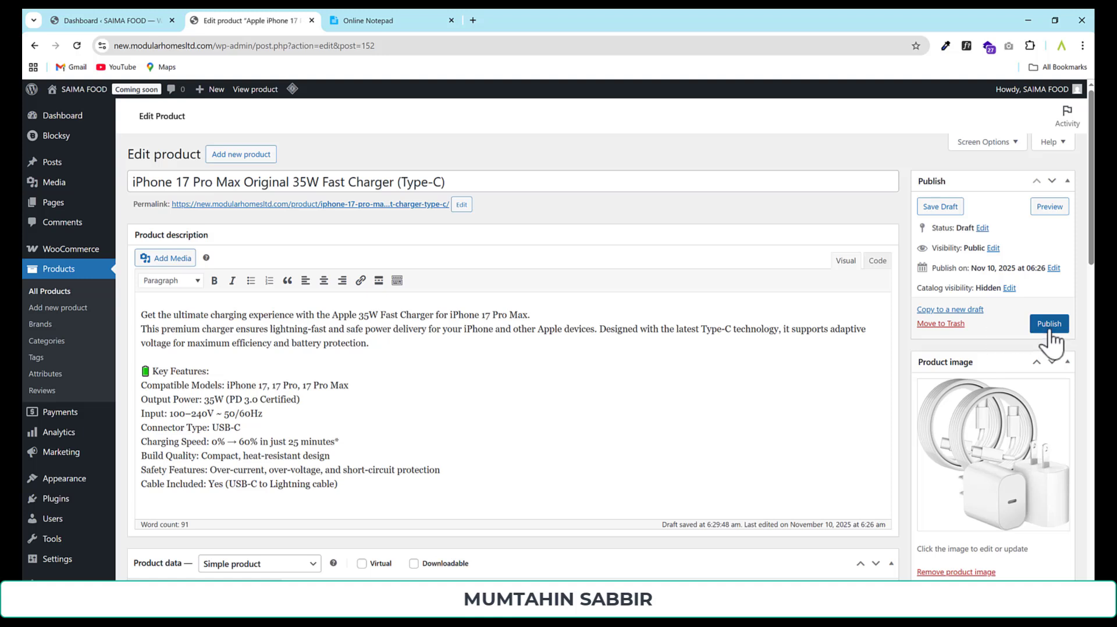
click(1049, 324)
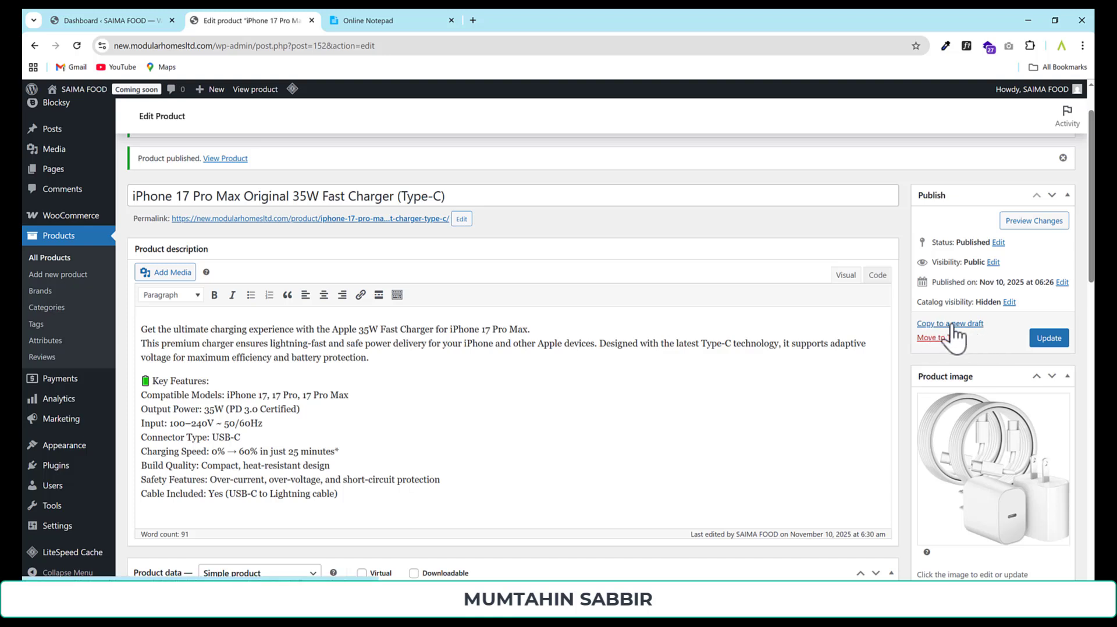
click(953, 324)
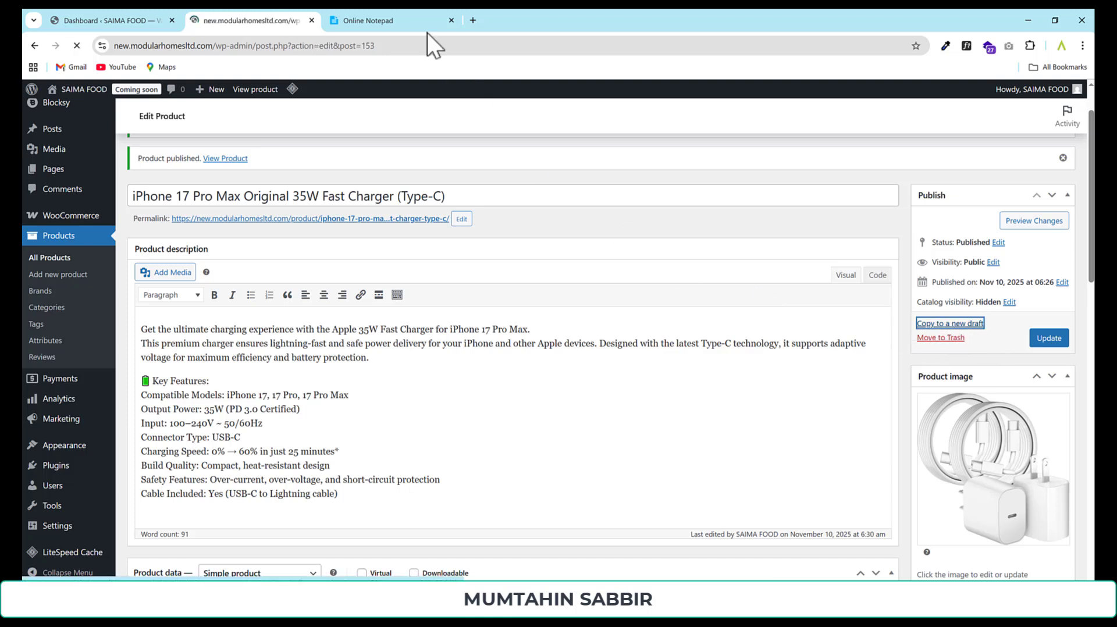
Step: Rename the copied draft as "Apple Original EarPods with Lightning Connector (iPhone Headphone)"
click(502, 183)
key(ctrl+a)
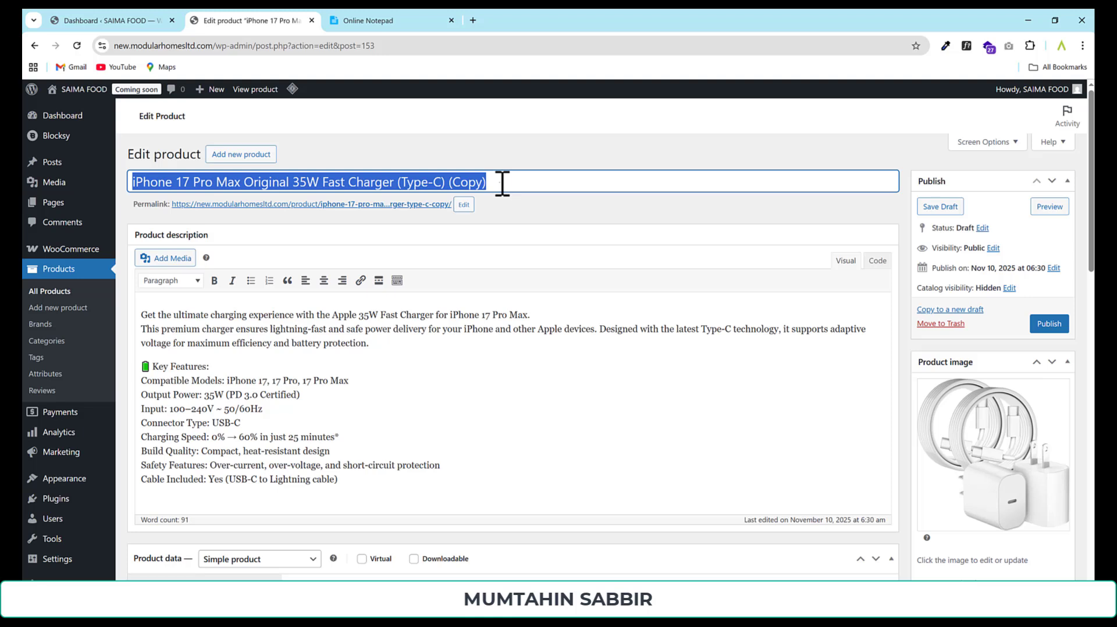
key(BackSpace)
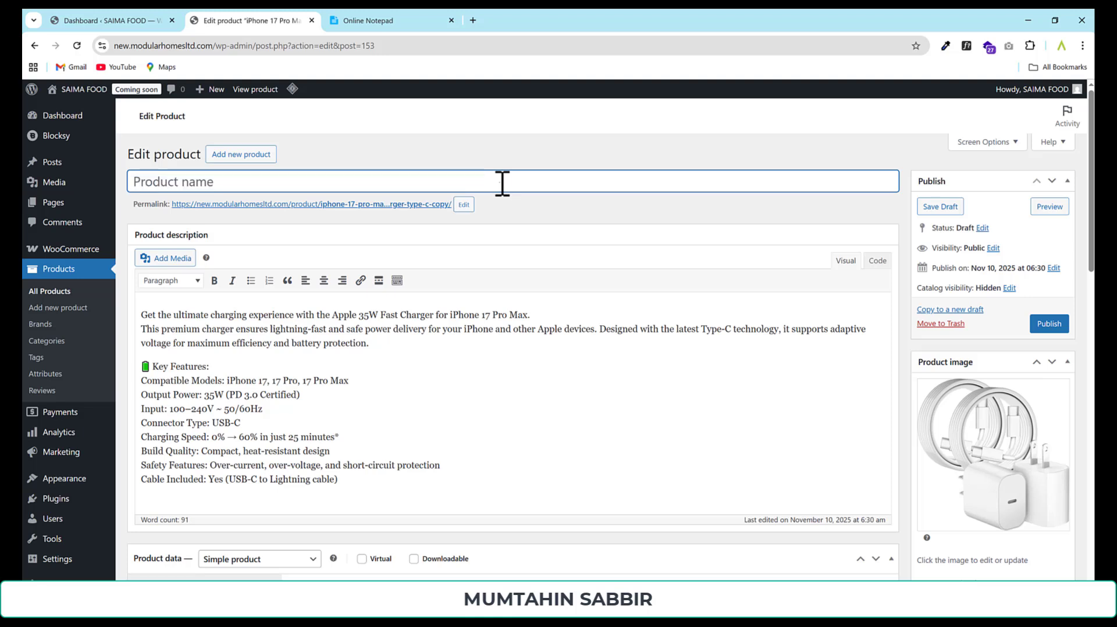
text(Apple Original EarPods with Lightning Connector (iPhone Headphone))
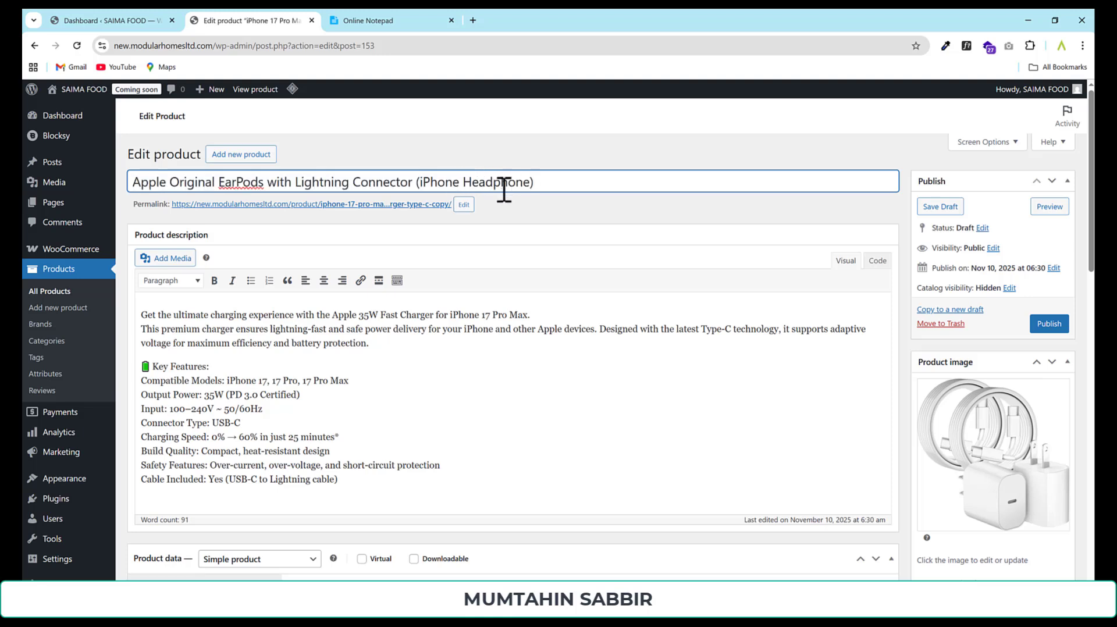
Step: Replace the draft's permalink slug with its product name, "Apple Original EarPods with Lightning Connector (iPhone Headphone)"
click(464, 204)
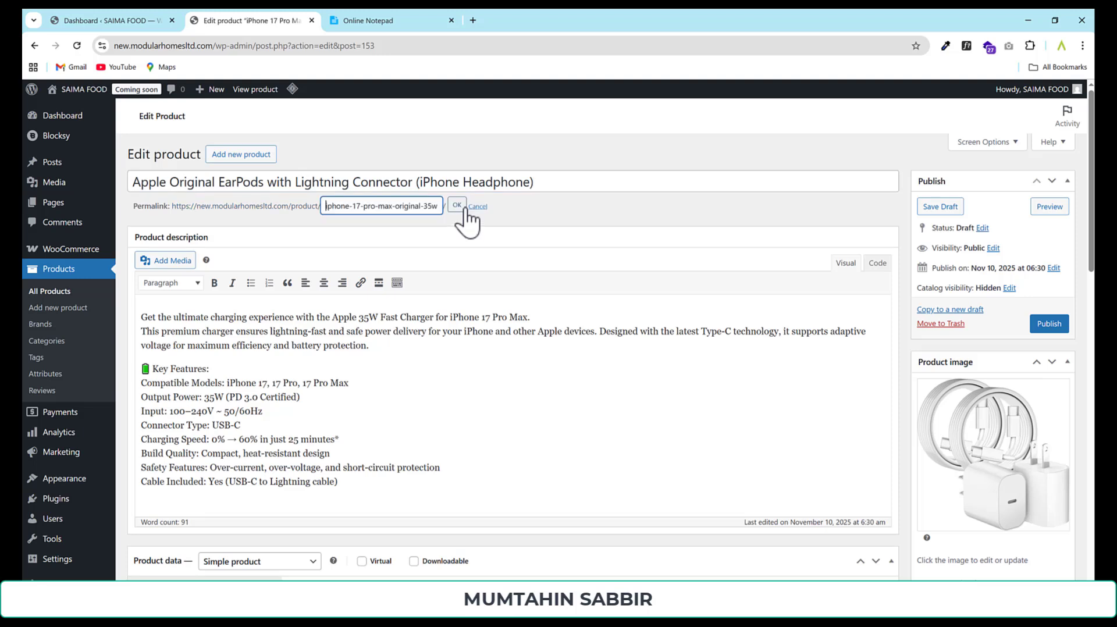
click(325, 208)
drag(359, 209, 476, 214)
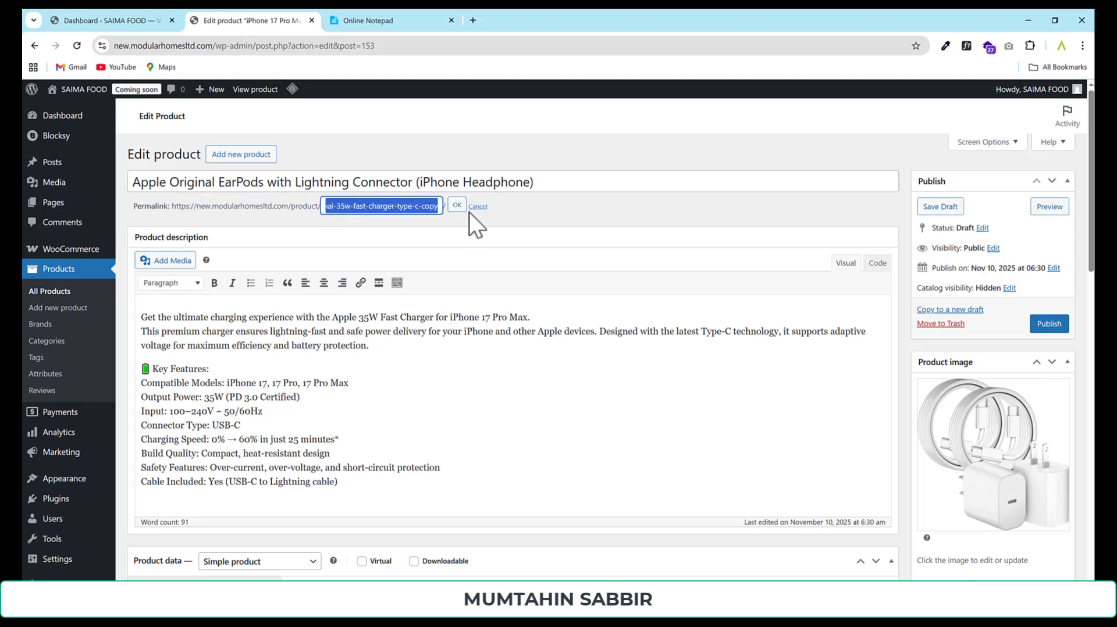
key(BackSpace)
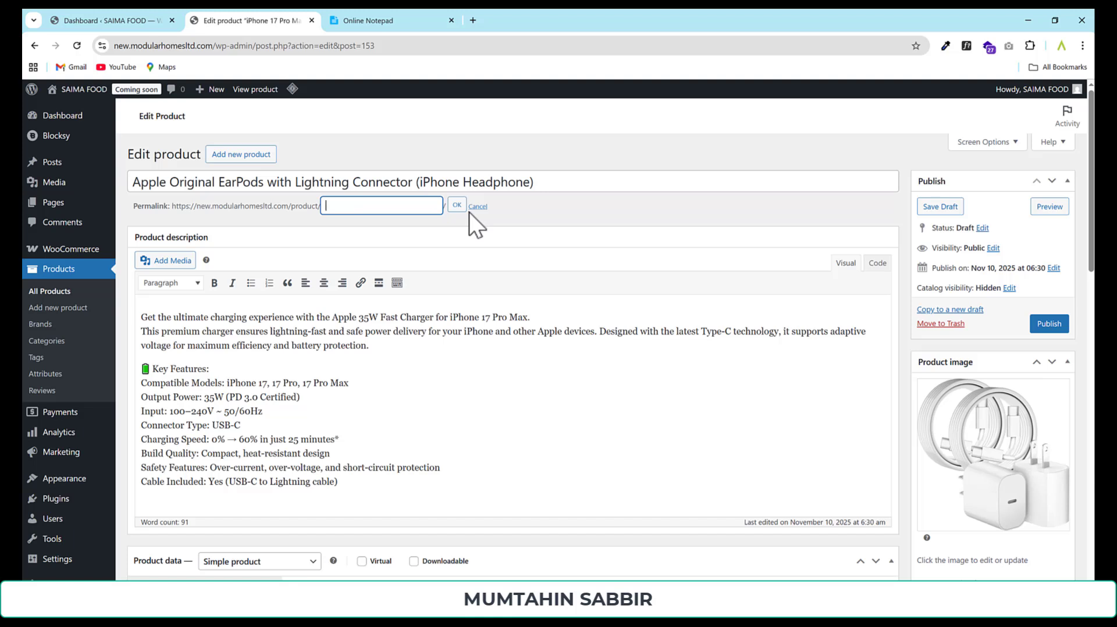
key(ctrl+v)
click(457, 207)
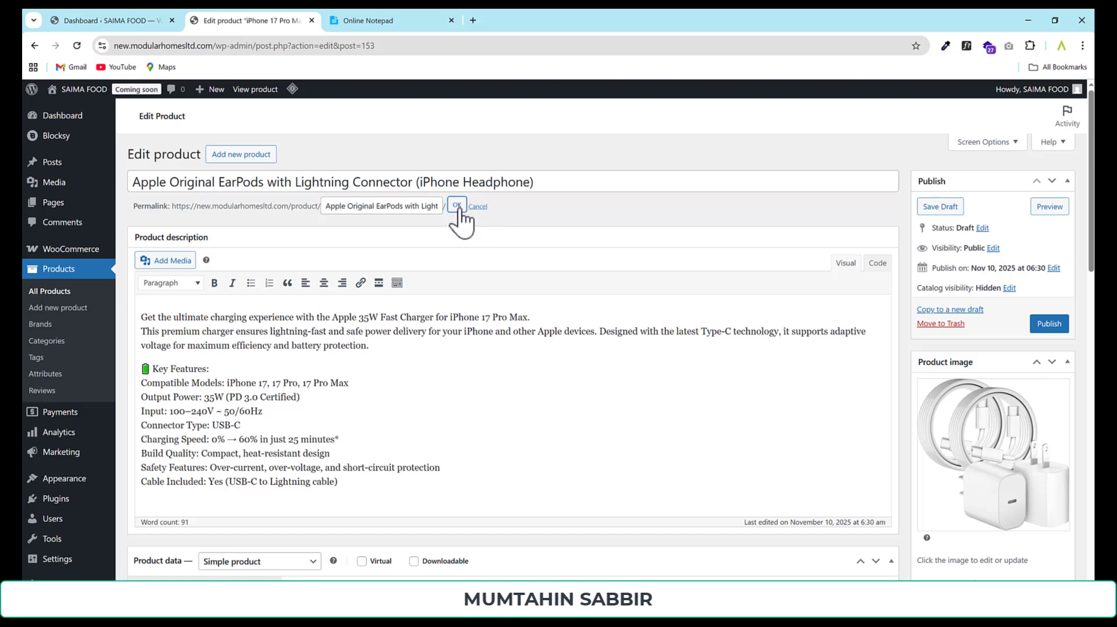
Step: Replace the product description with the EarPods text beginning "Experience premium sound with the Apple Original EarPods with Lightning Connector"
scroll(437, 336, down, 1)
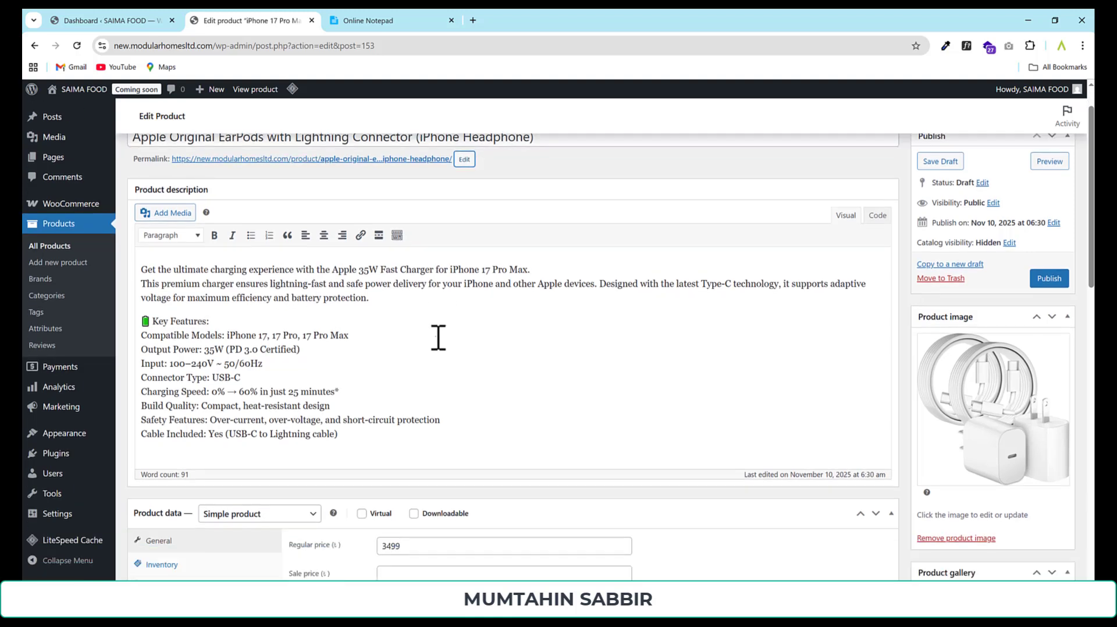
drag(141, 256, 514, 431)
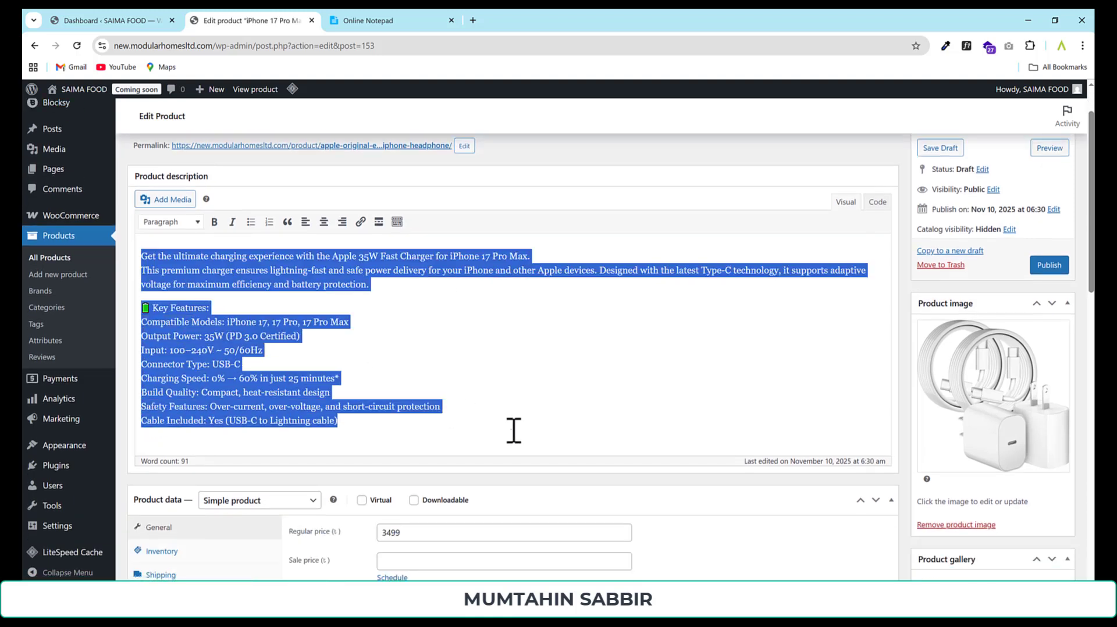
key(BackSpace)
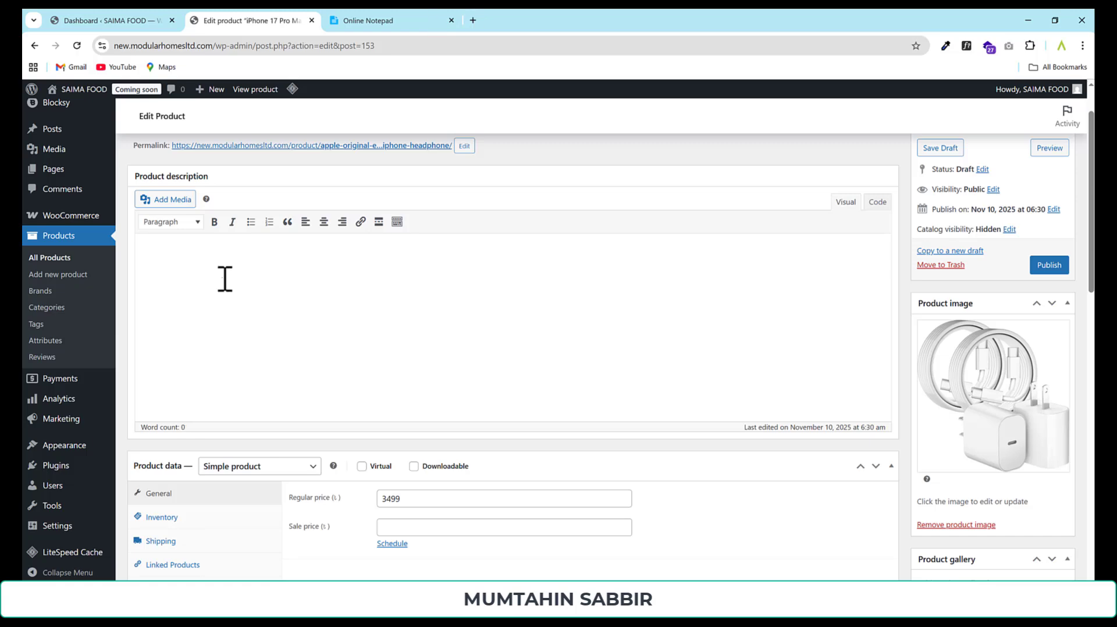
key(ctrl+v)
Step: Replace the product short description with the text beginning "Original Apple EarPods with Lightning Connector"
scroll(382, 431, down, 8)
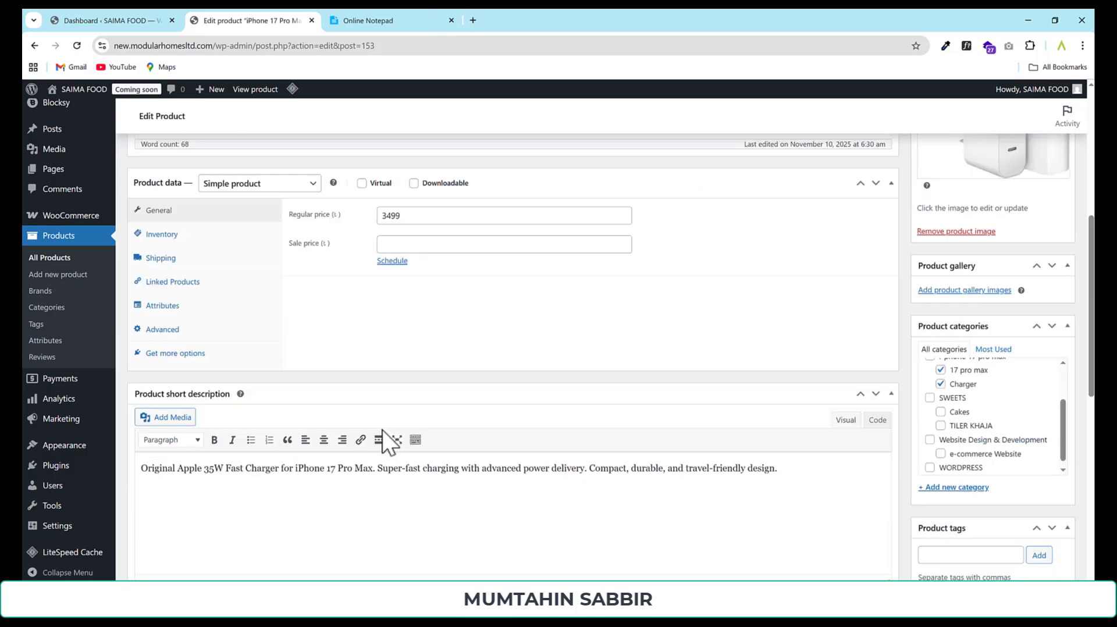
drag(817, 304, 142, 314)
key(ctrl+v)
Step: Replace the copied charger picture with earphone.jpg from the media library as the product image
scroll(391, 224, up, 4)
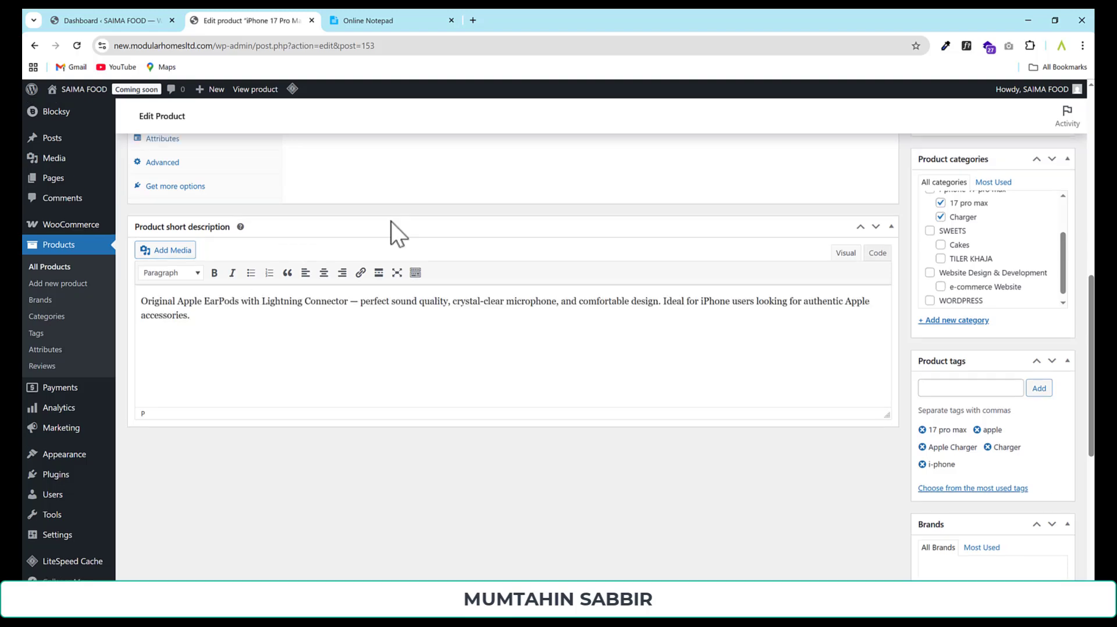
scroll(1052, 278, up, 4)
scroll(1041, 256, up, 1)
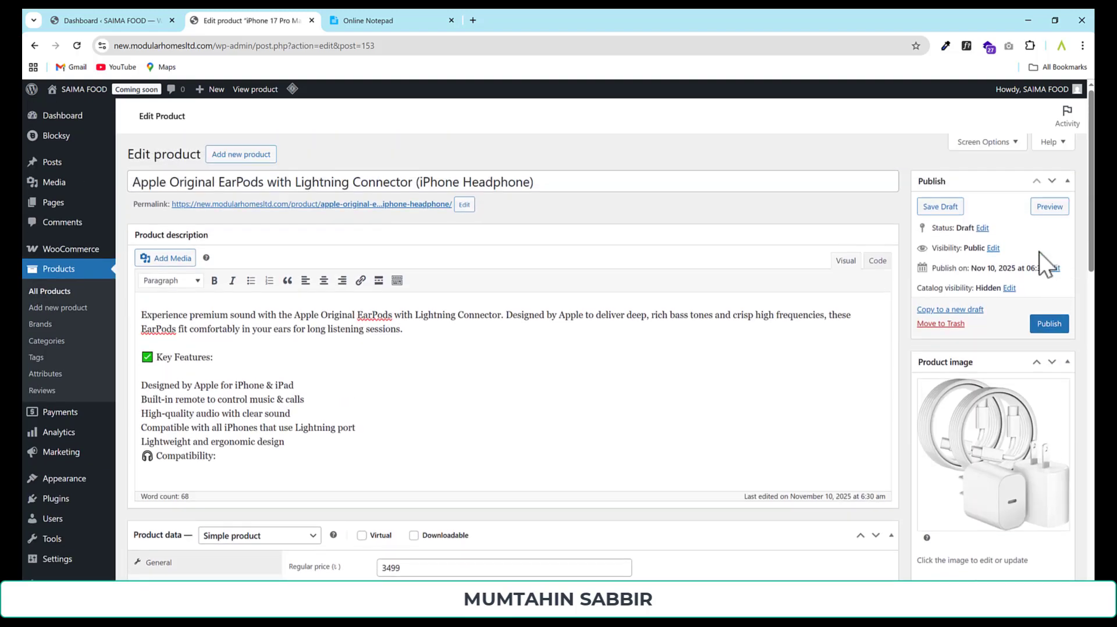
scroll(1046, 296, down, 3)
click(1002, 336)
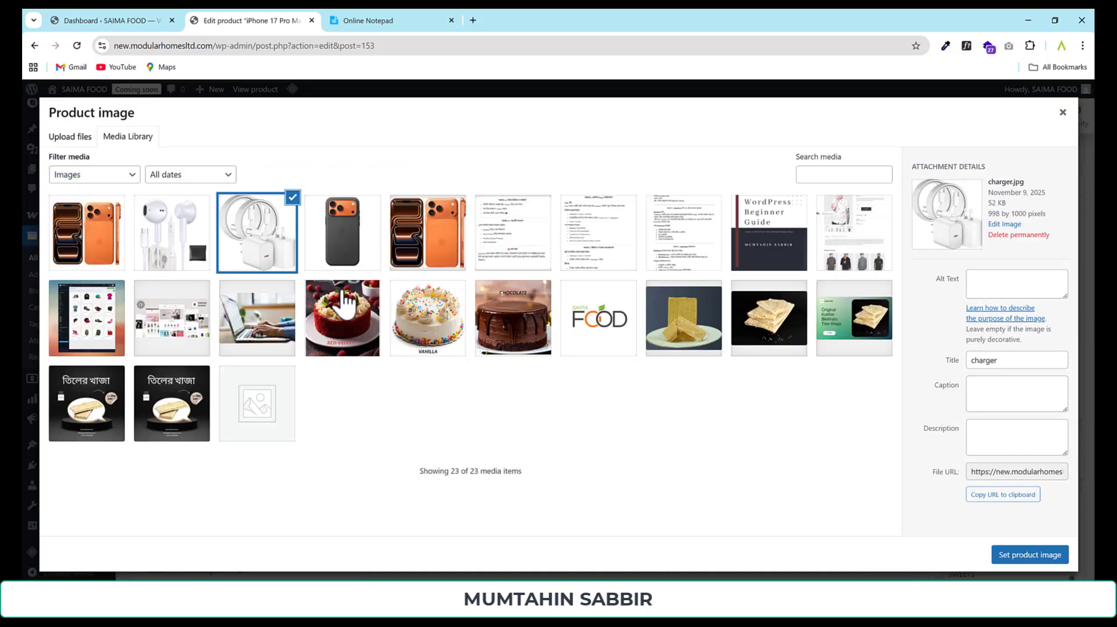
click(174, 224)
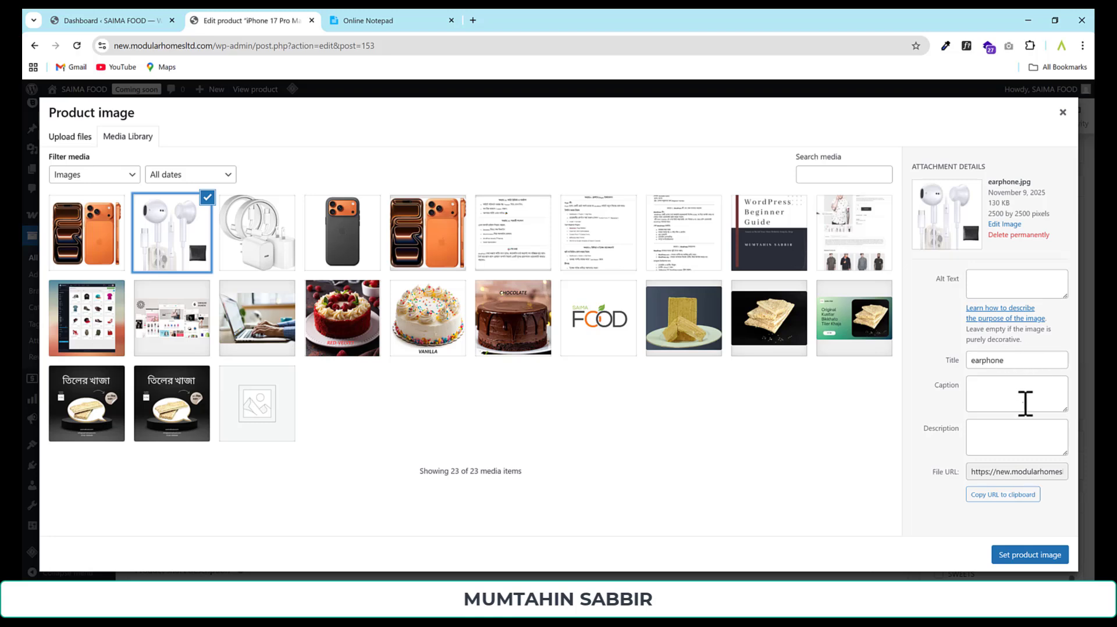
click(1024, 556)
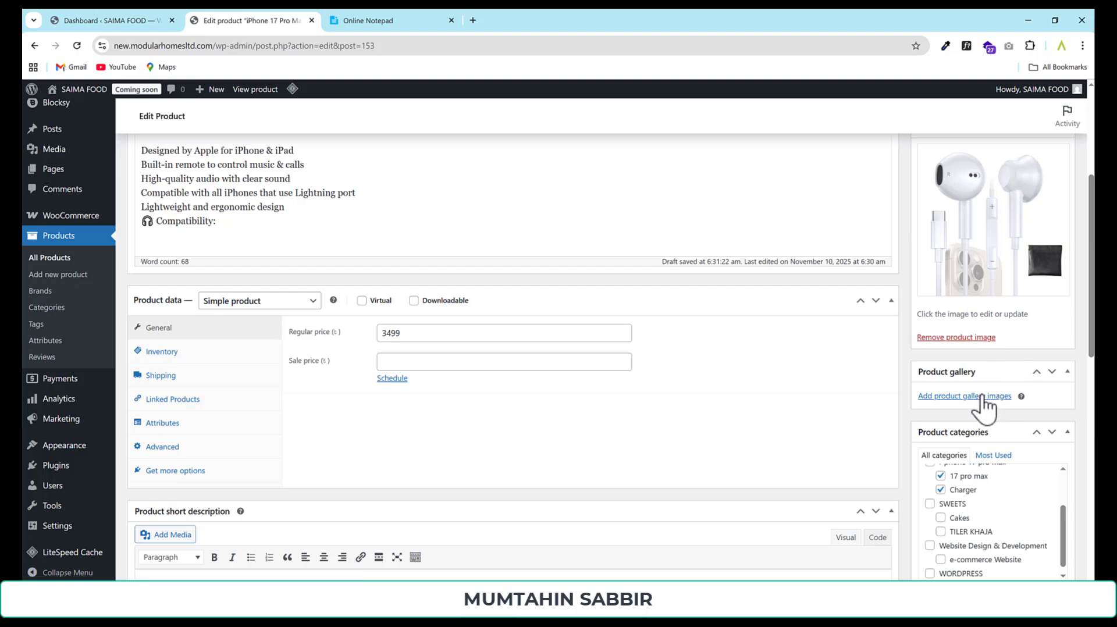
Step: Create a product category named "Head Phone" under the parent category "i-phone 17 pro max" and assign it to the EarPods product
scroll(995, 289, down, 5)
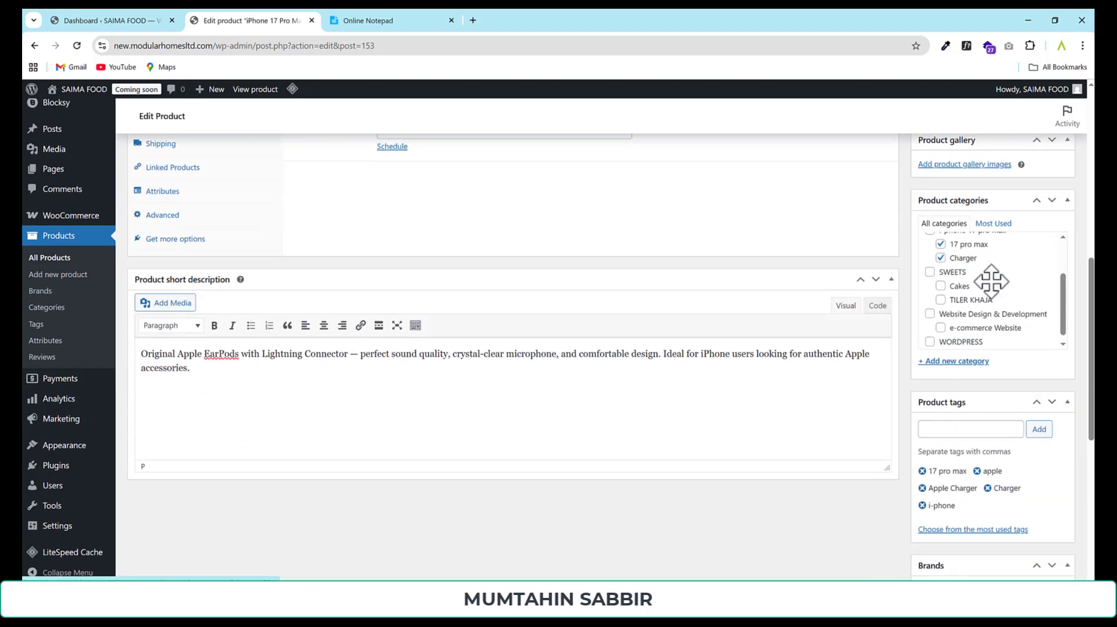
click(966, 358)
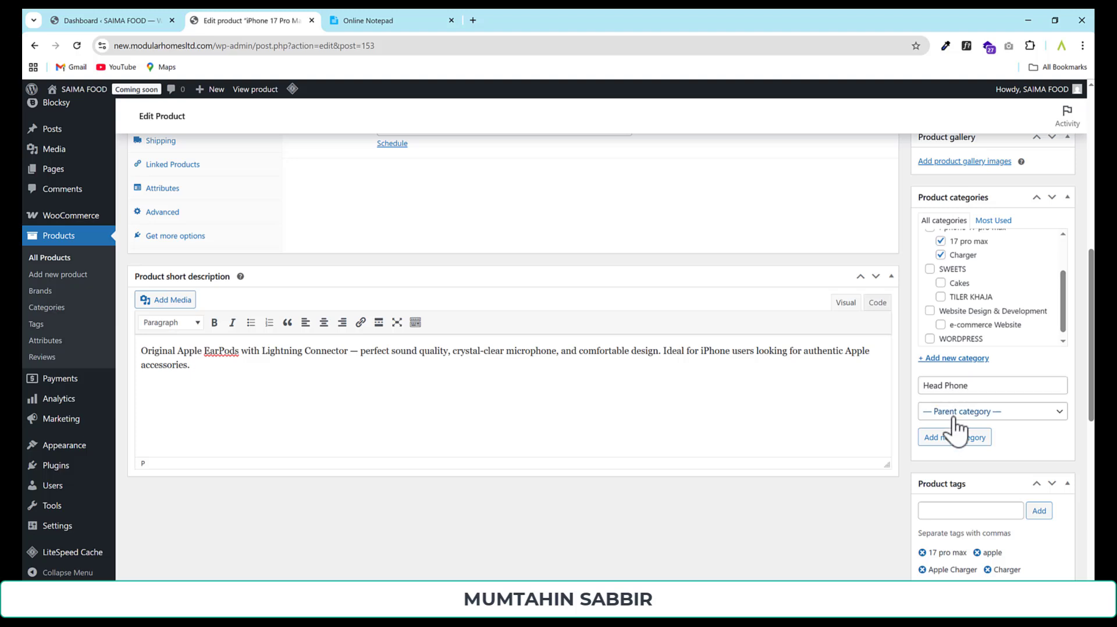
click(954, 414)
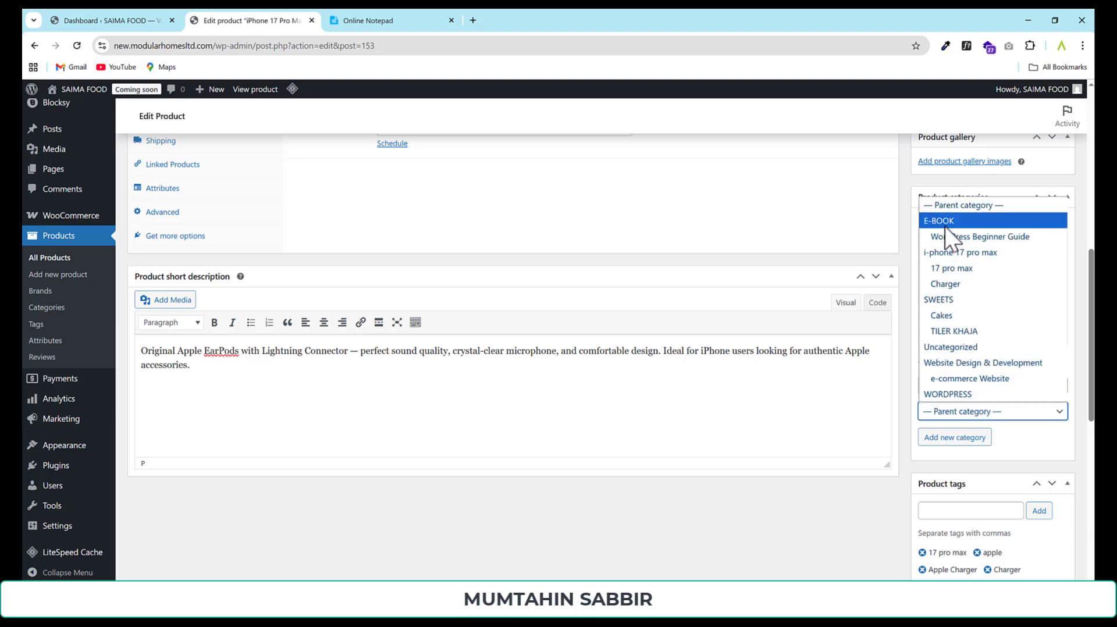
click(944, 253)
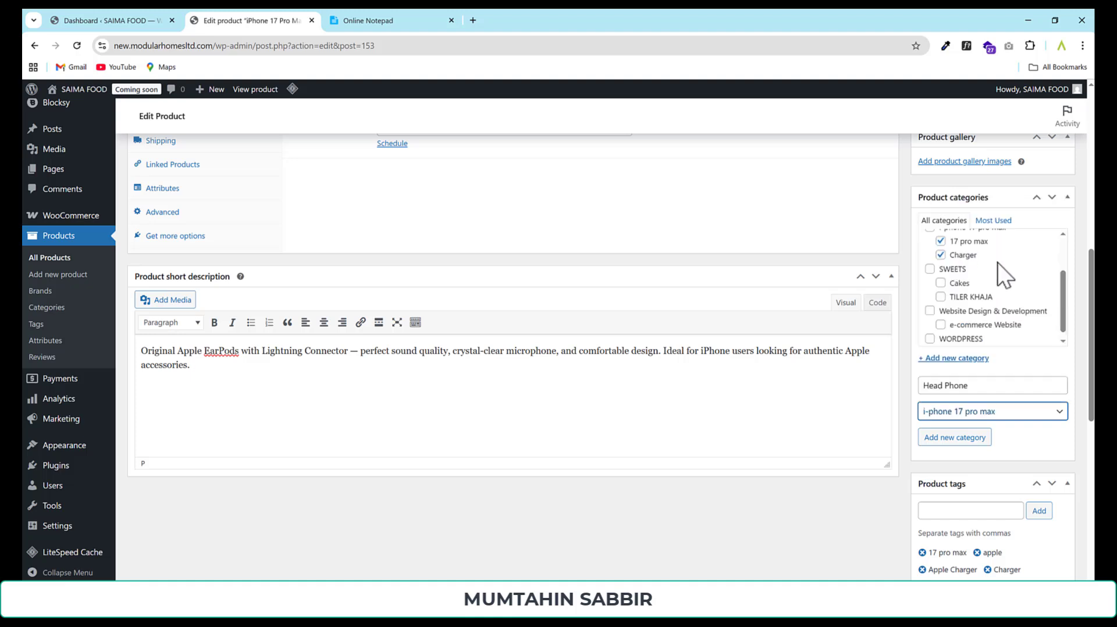
click(963, 439)
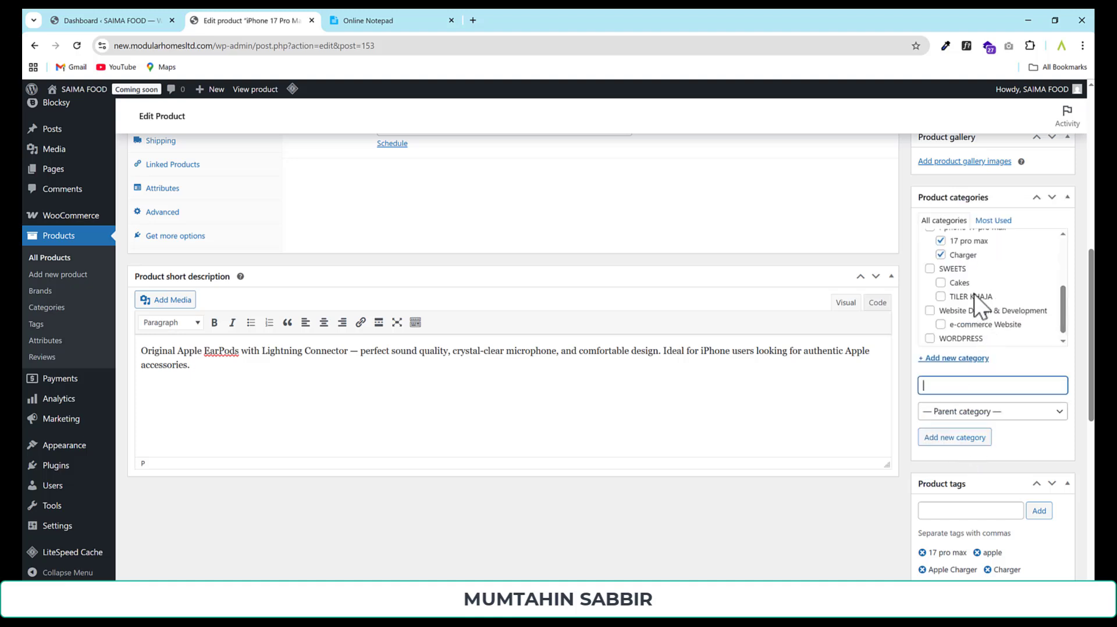
scroll(973, 294, up, 1)
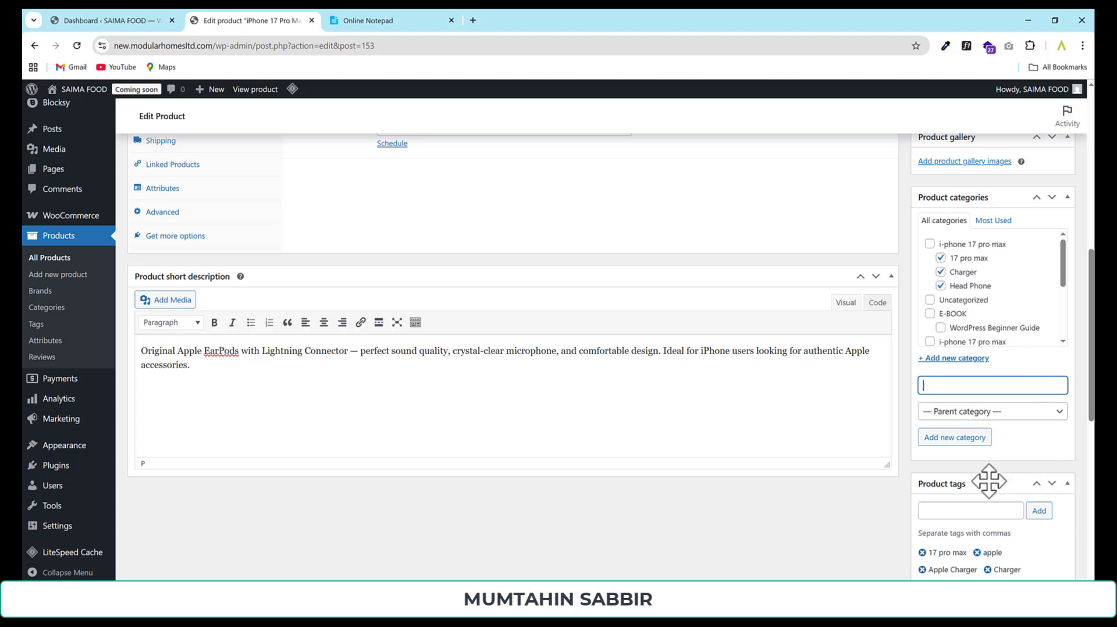
Step: Remove all the copied product tags: 17 pro max, apple, Apple Charger, Charger and i-phone
scroll(971, 428, down, 2)
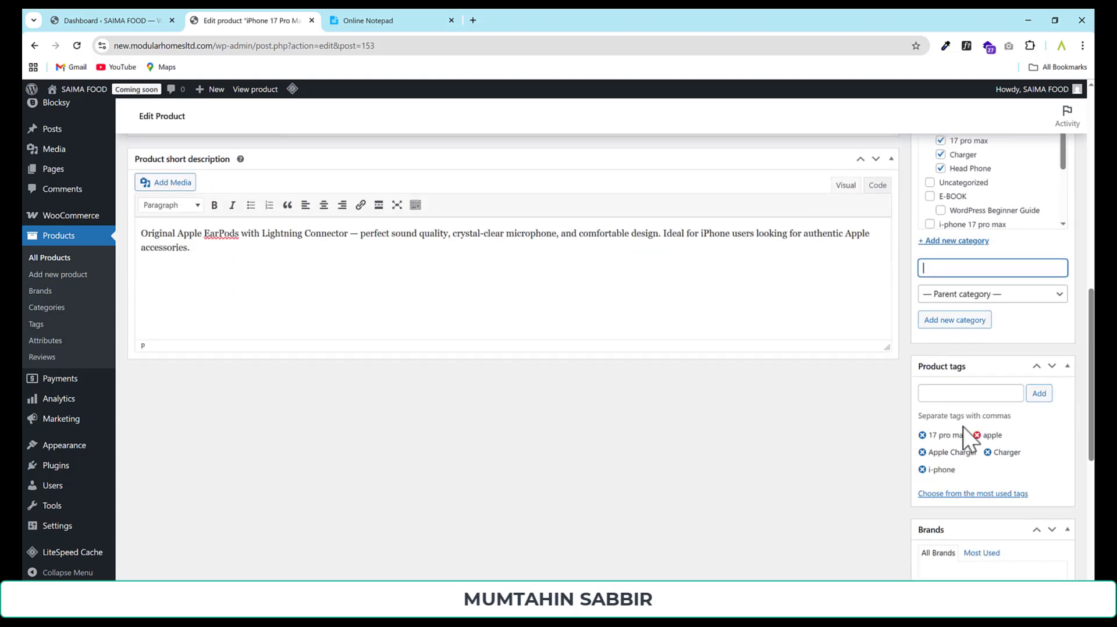
click(922, 435)
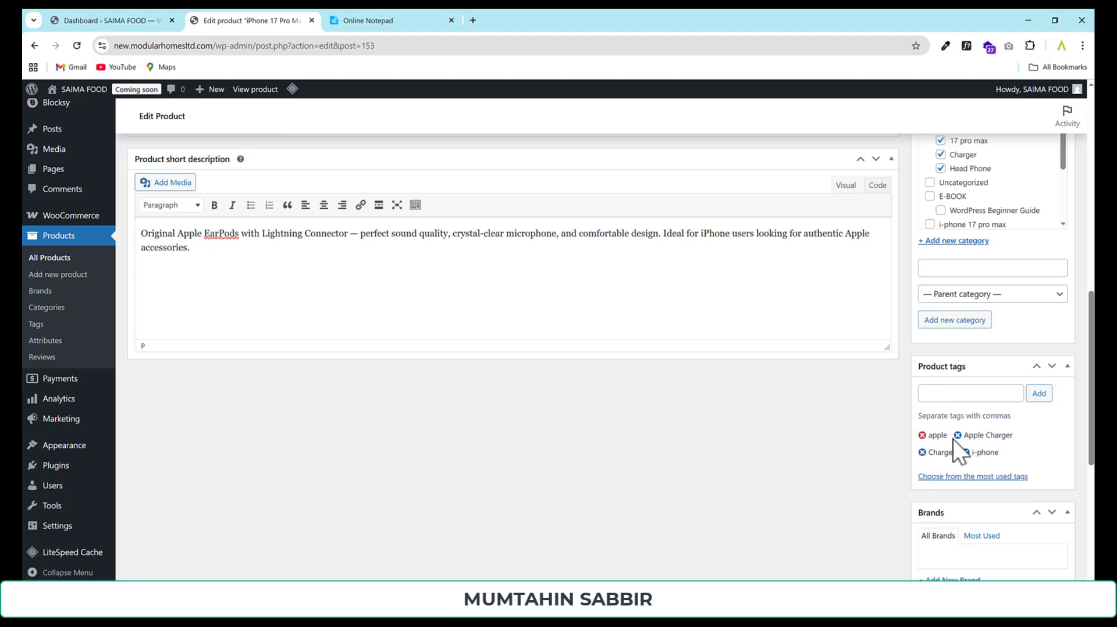
click(959, 436)
click(929, 438)
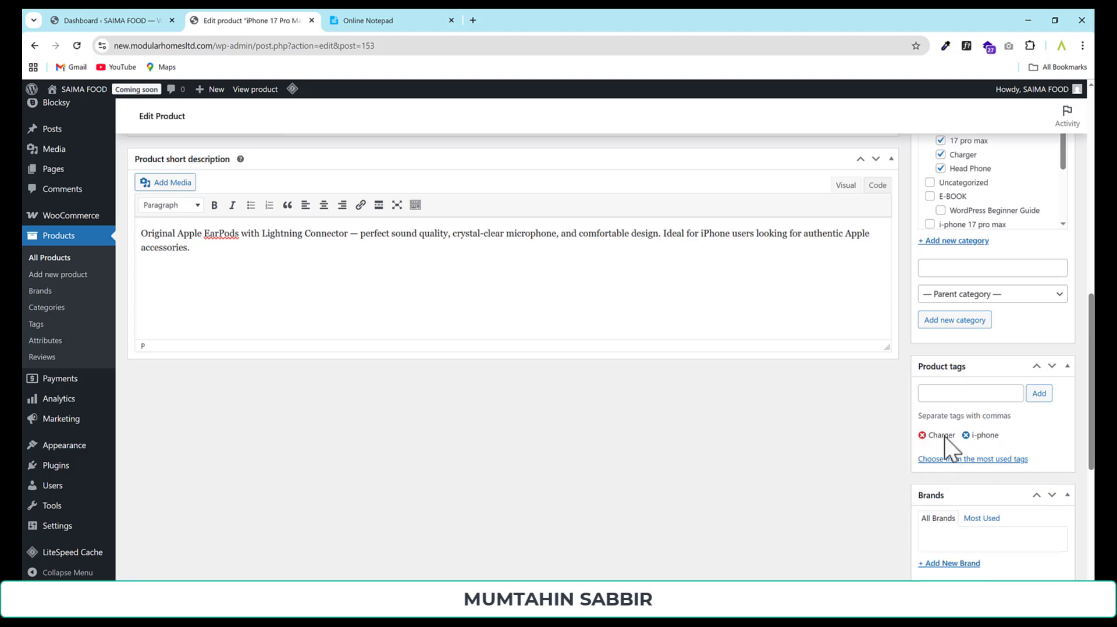
click(922, 435)
click(922, 435)
Step: Add the product tags "Apple Headphone" and "Ear-Phone" to the EarPods product
click(950, 393)
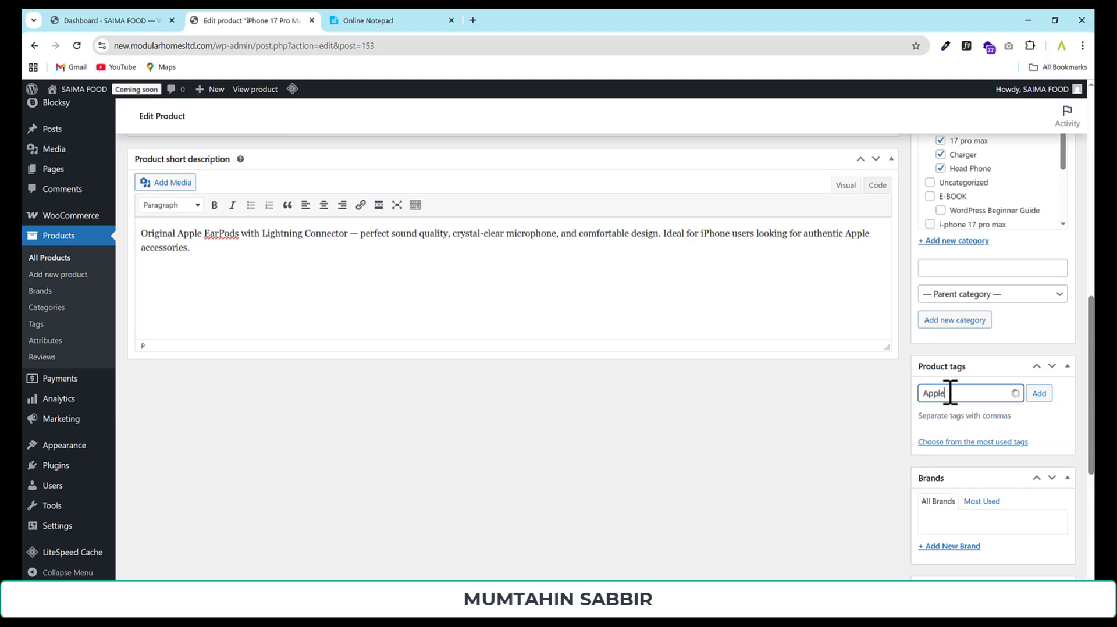
text(Apple Headphone)
key(Return)
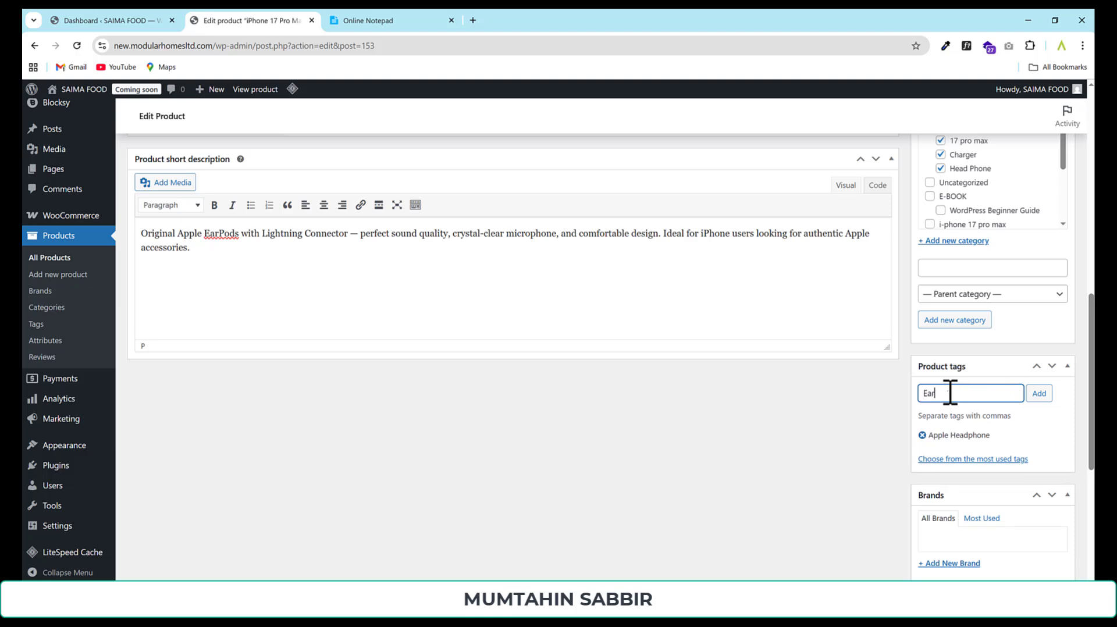
text(Ear-Phone)
key(Return)
Step: Set the EarPods product's regular price to 3299 and update the product
scroll(953, 356, up, 2)
scroll(954, 343, up, 9)
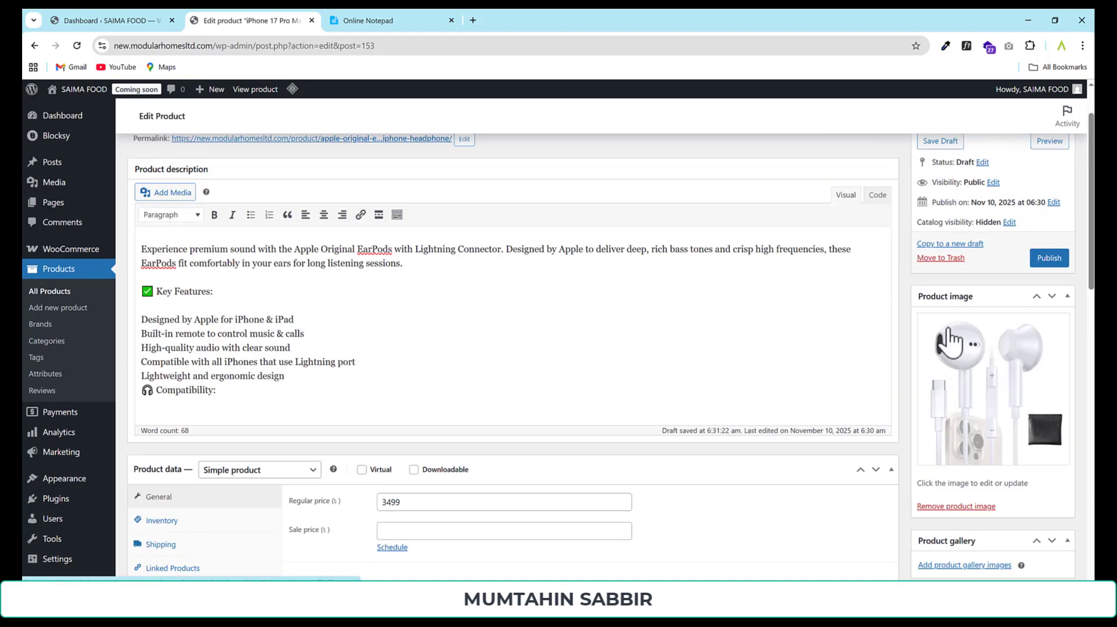
scroll(401, 341, down, 4)
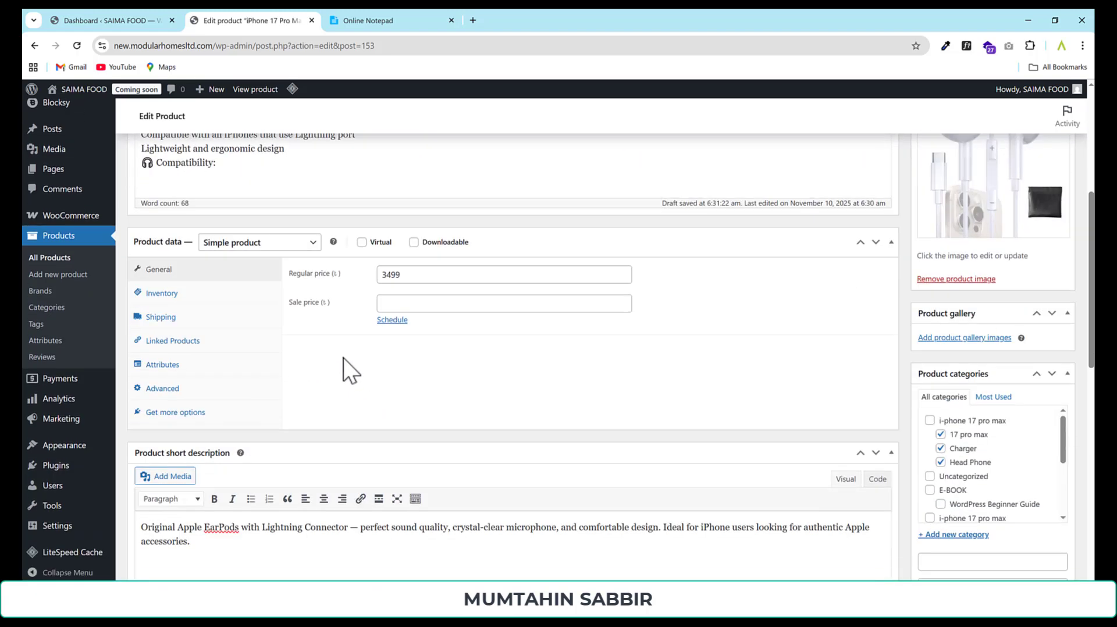
double_click(417, 276)
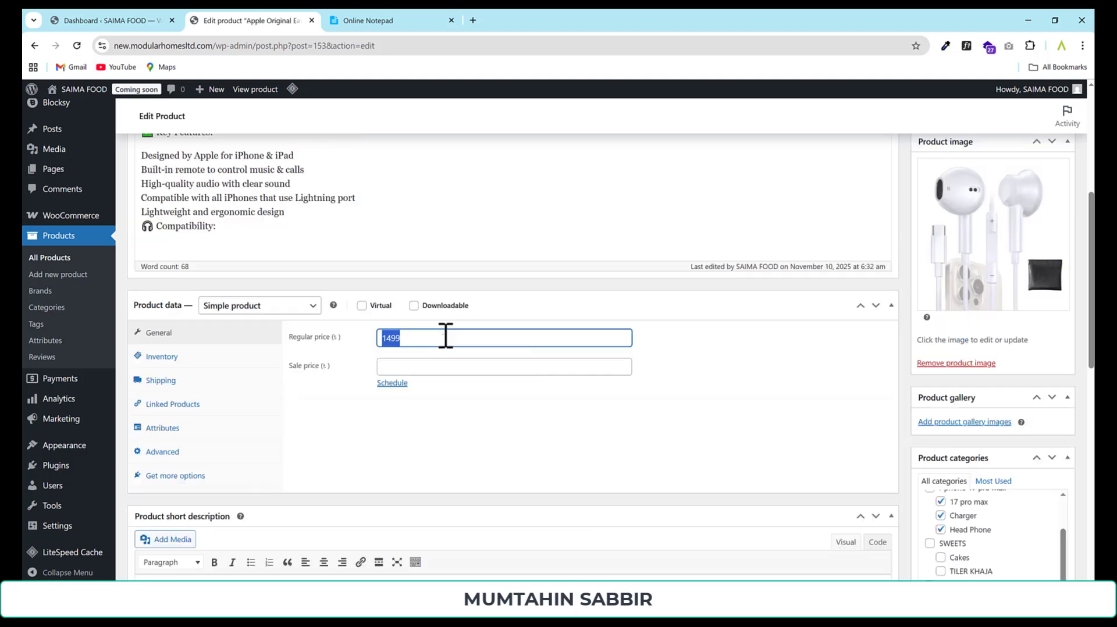
text(32)
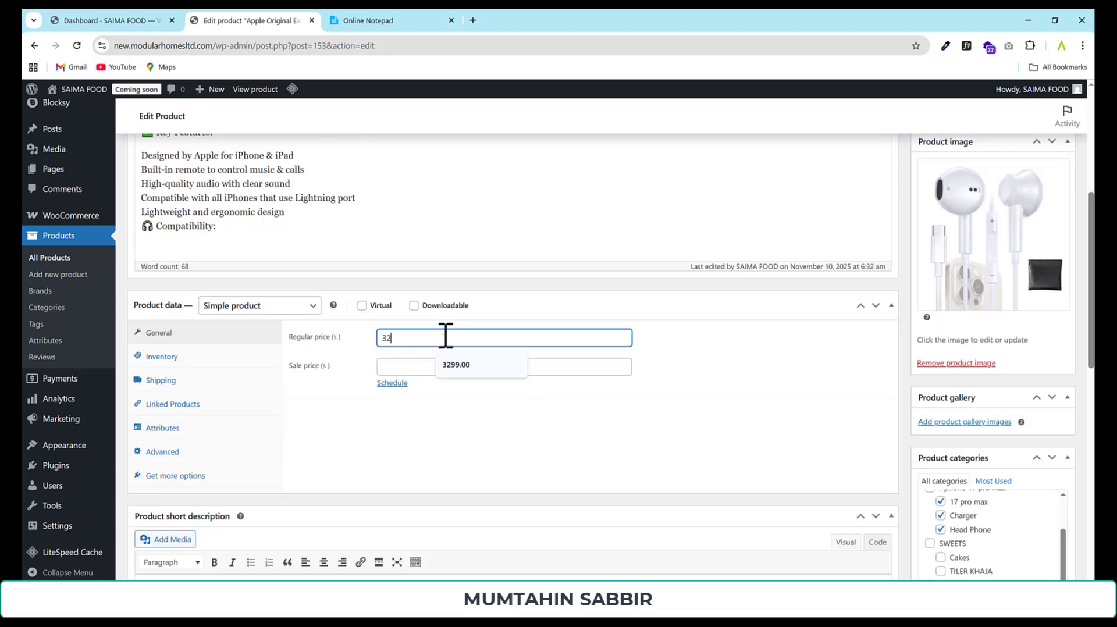
scroll(757, 340, up, 3)
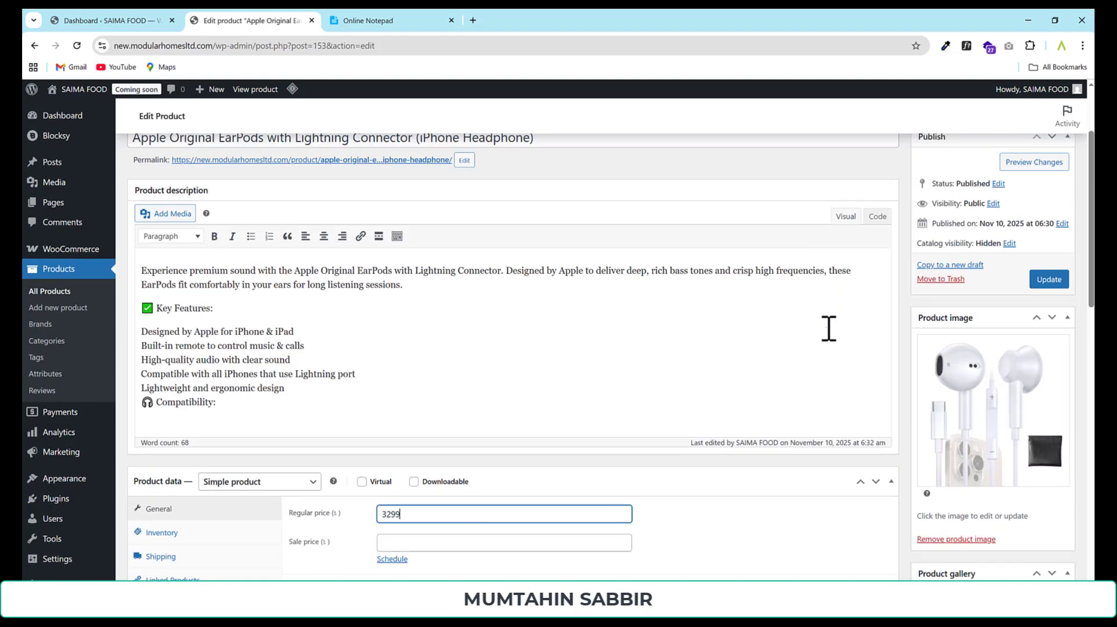
click(1058, 282)
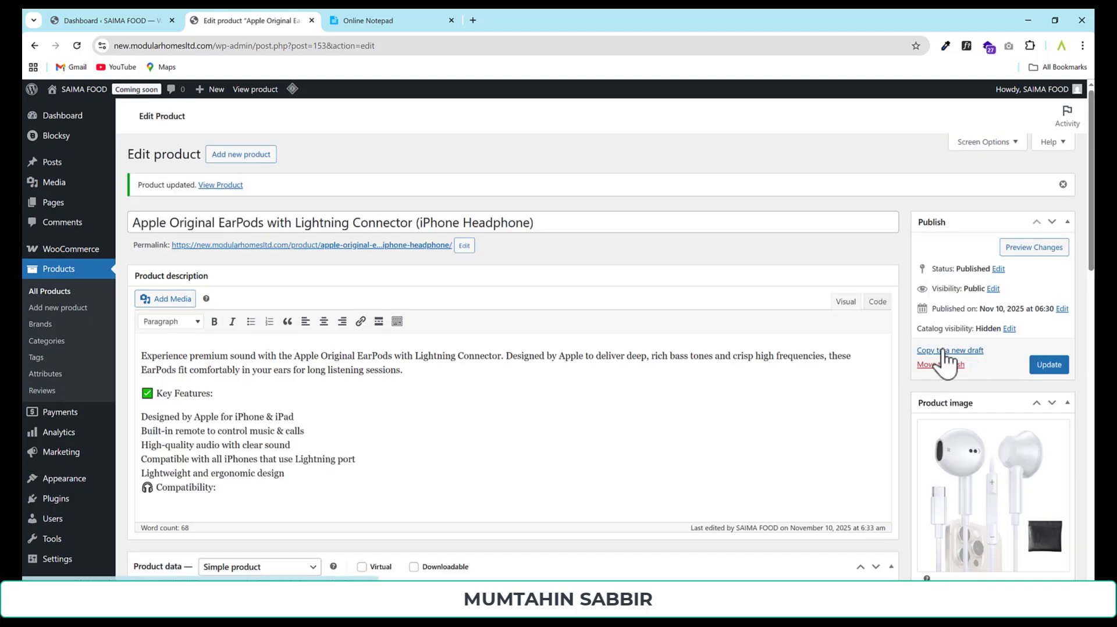
Step: Copy the EarPods product to a new draft and name it "iPhone 17 Pro Max Premium Shockproof Silicone Case (MagSafe Supported)"
click(948, 351)
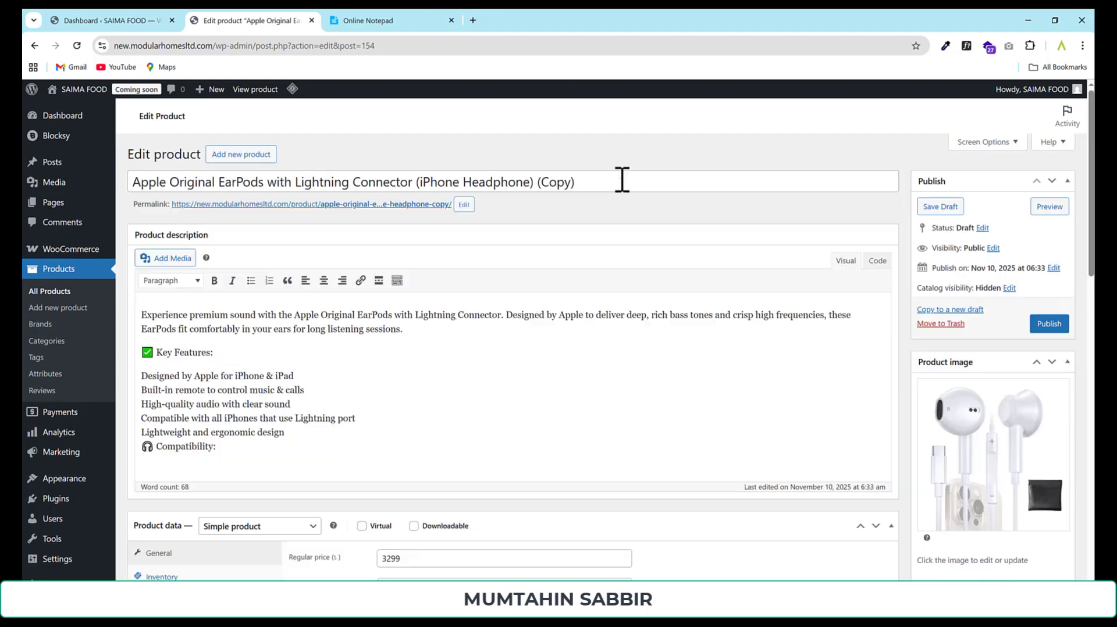
triple_click(622, 179)
key(BackSpace)
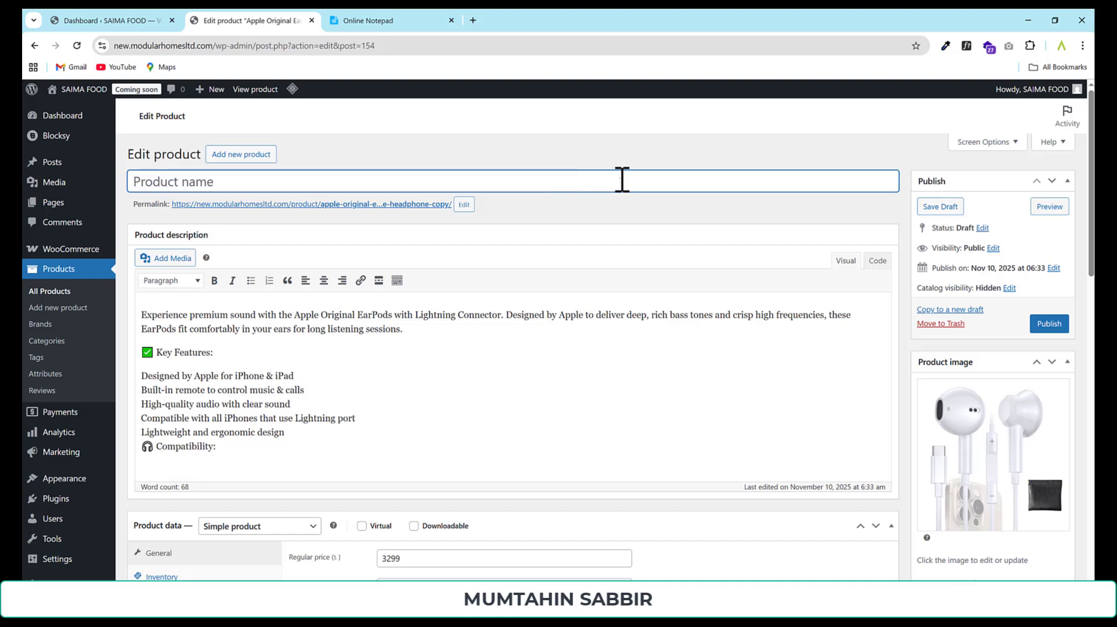
text(iPhone 17 Pro Max Premium Shockproof Silicone Case (MagSafe Supported))
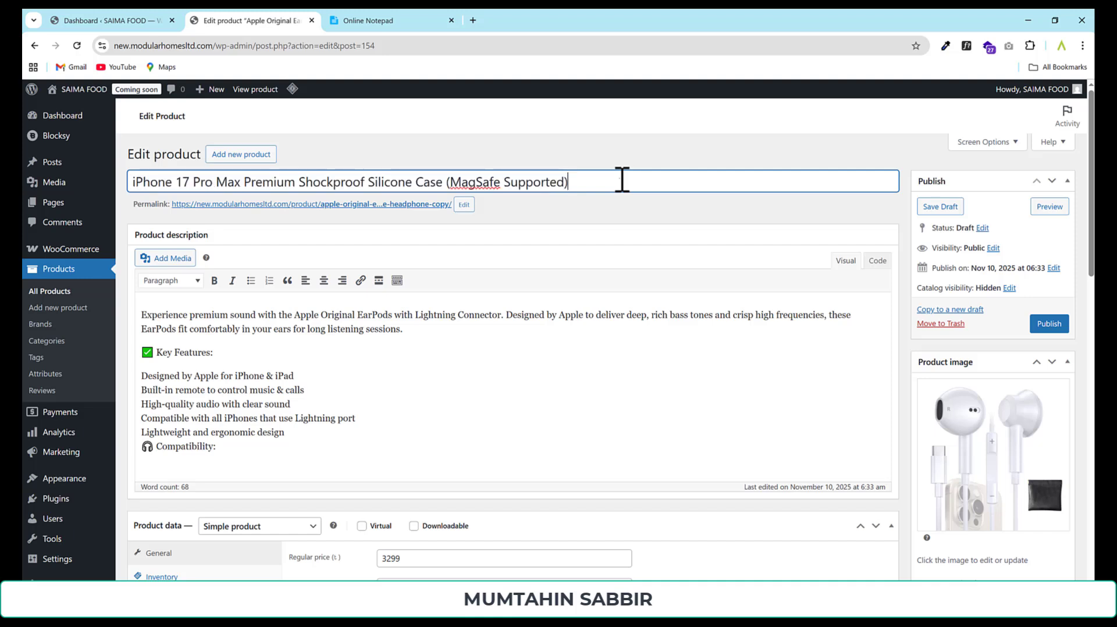
Step: Replace the new draft's permalink slug with its product name, "iPhone 17 Pro Max Premium Shockproof Silicone Case (MagSafe Supported)"
click(463, 204)
drag(327, 207, 501, 212)
key(BackSpace)
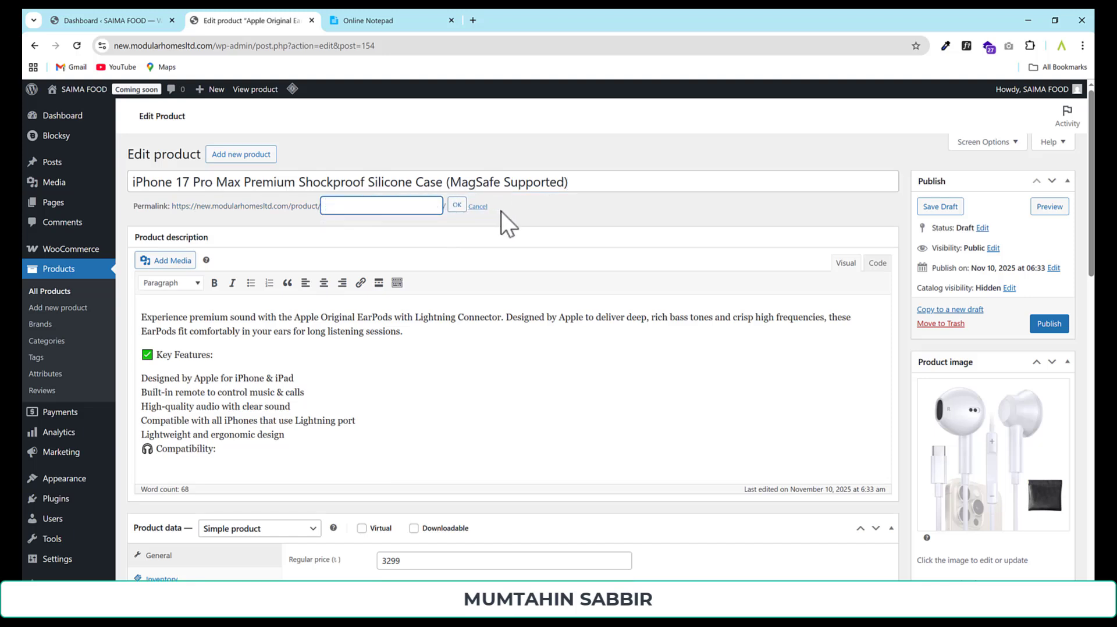
key(ctrl+v)
click(457, 206)
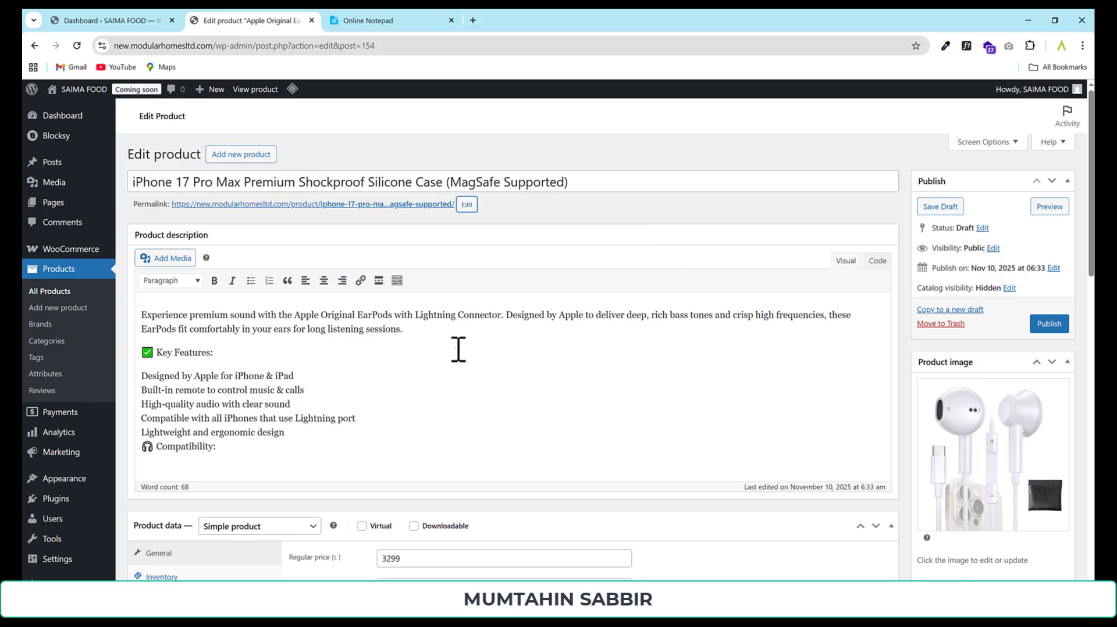
Step: Replace the product description with the case text beginning "Keep your iPhone 17 Pro Max safe and stylish with this Premium Shockproof Silicone Case"
drag(258, 462, 141, 303)
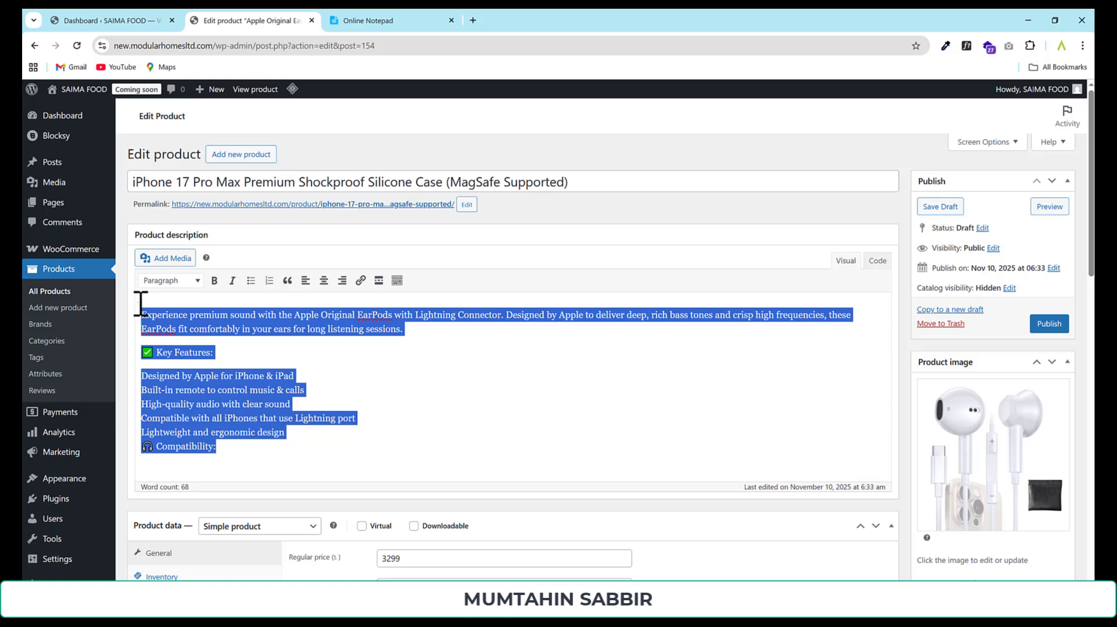
key(BackSpace)
text(Keep your iPhone 17 Pro Max safe and stylish with this Premium Shockproof Silicone Case. Built with high-quality liquid silicone, it provides excellent grip and superior drop protection without adding extra bulk. The inner microfiber lining gently cushions your phone, preventing any scratches.  ✅ Key Features:  Material: Liquid Silicone + Soft Microfiber Lining MagSafe Compatible: Supports fast wireless charging Protection: Drop-proof, scratch-resistant, and anti-fingerprint Design: Slim, elegant, and comfortable in hand Camera Guard: Raised edges for extra lens protection Colors Available: Black, Blue, Midnight, Starlight, Red 📦 In the Box:)
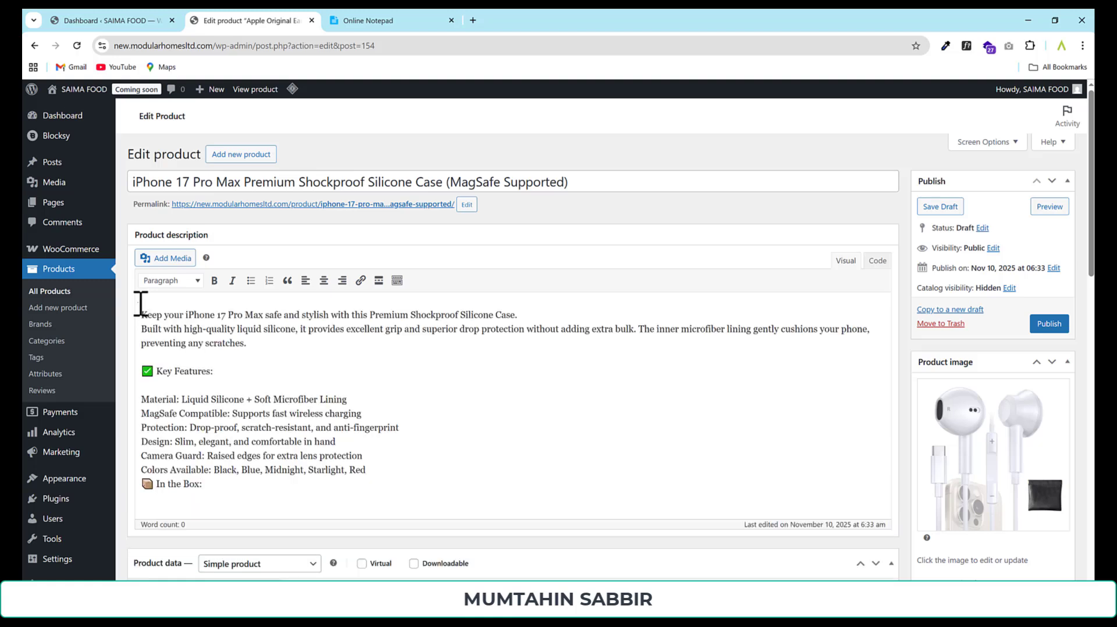
Step: Replace the product short description with the text beginning "Soft-touch premium silicone case specially designed for iPhone 17 Pro Max"
scroll(584, 441, down, 8)
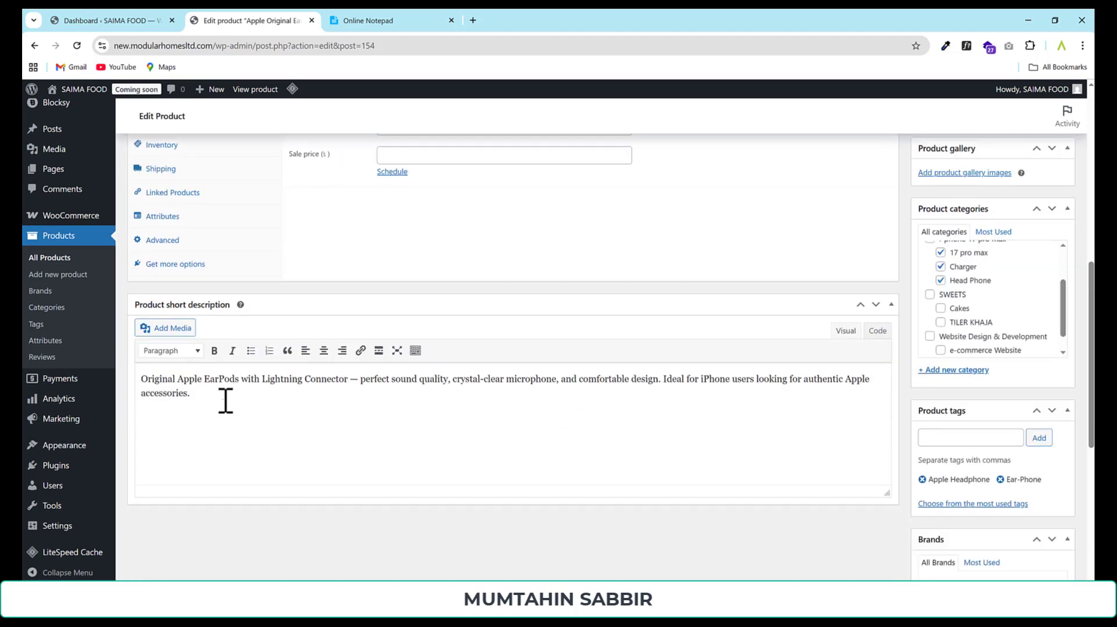
drag(225, 400, 139, 379)
text(Soft-touch premium silicone case specially designed for iPhone 17 Pro Max. Protects your phone from drops, scratches, and dust while maintaining a sleek, stylish look. Fully MagSafe compatible for effortless wireless charging)
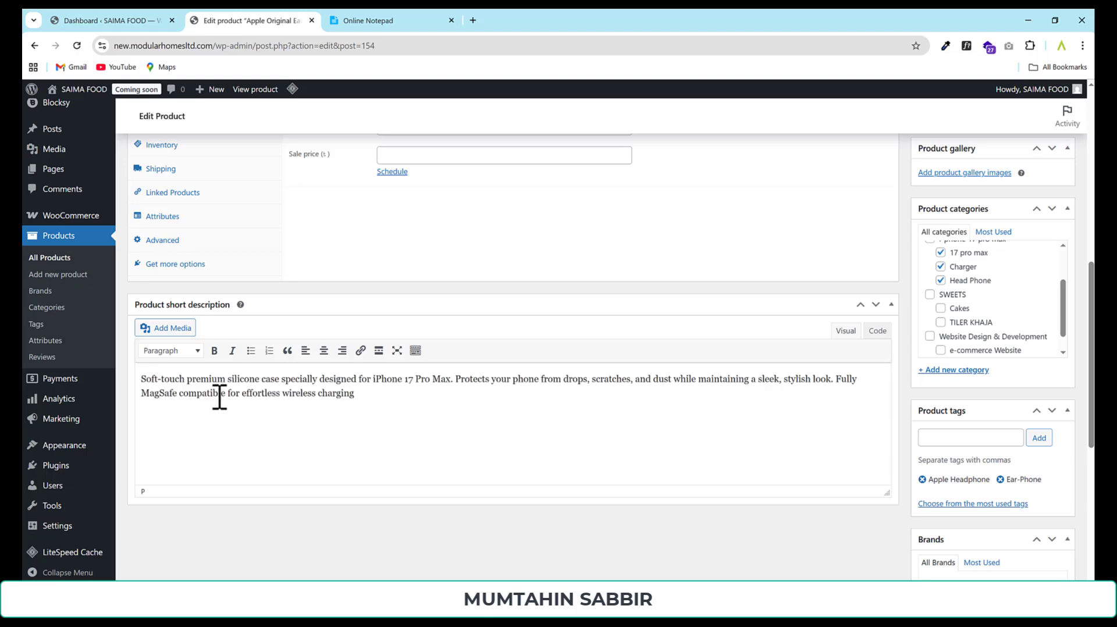
Step: Replace the copied EarPods picture with the black phone case picture from the media library as the product image
scroll(932, 368, up, 2)
scroll(930, 236, up, 3)
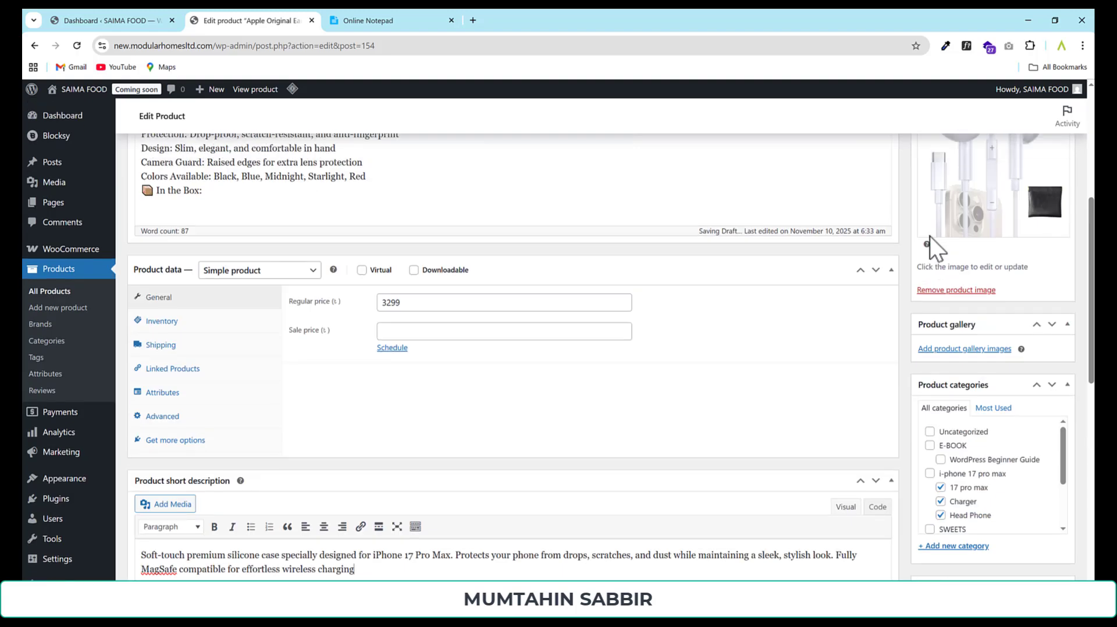
scroll(989, 242, up, 5)
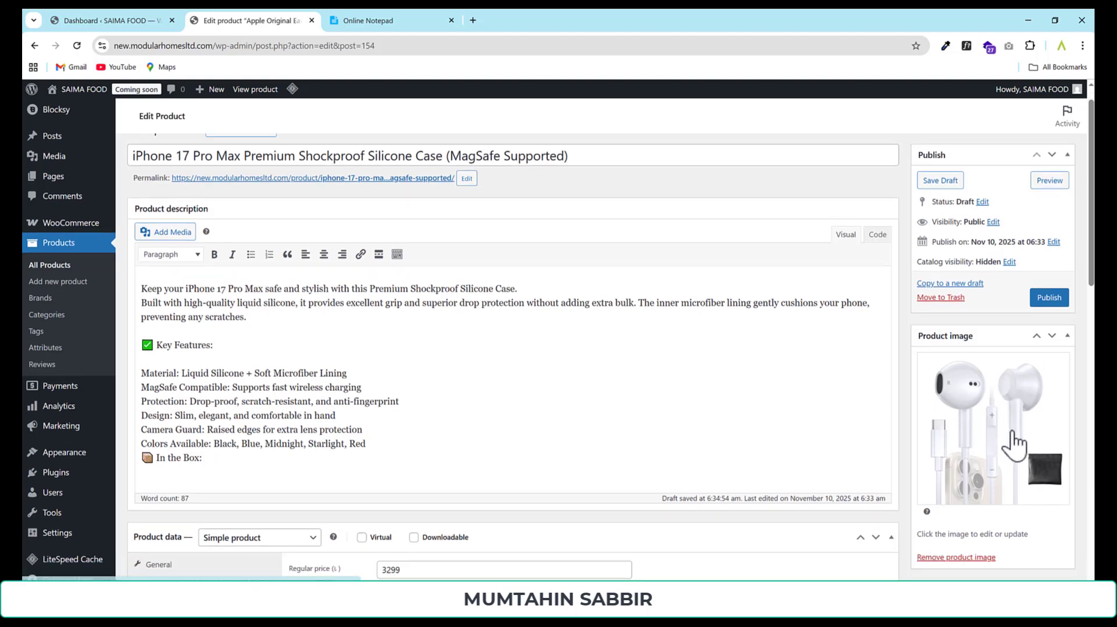
scroll(998, 452, down, 3)
click(985, 301)
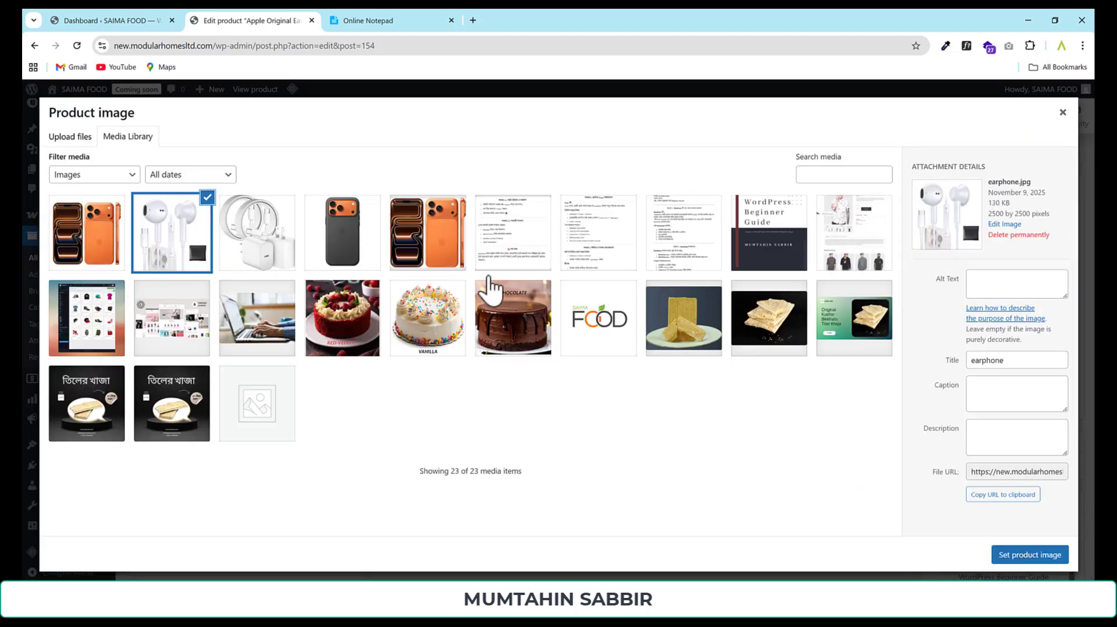
click(349, 247)
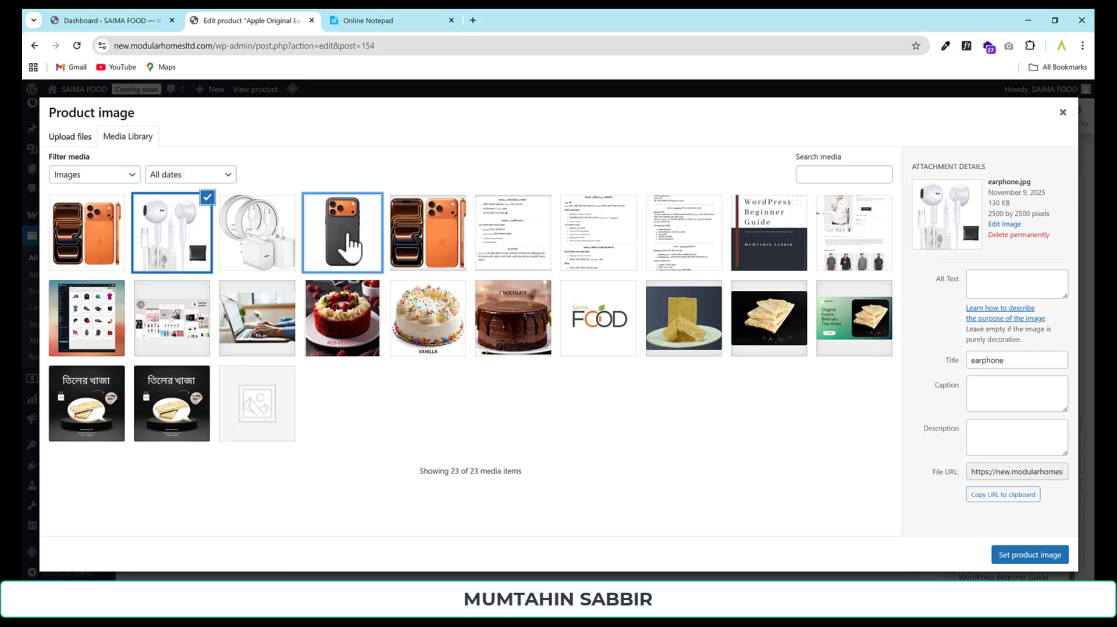
click(349, 247)
click(1024, 555)
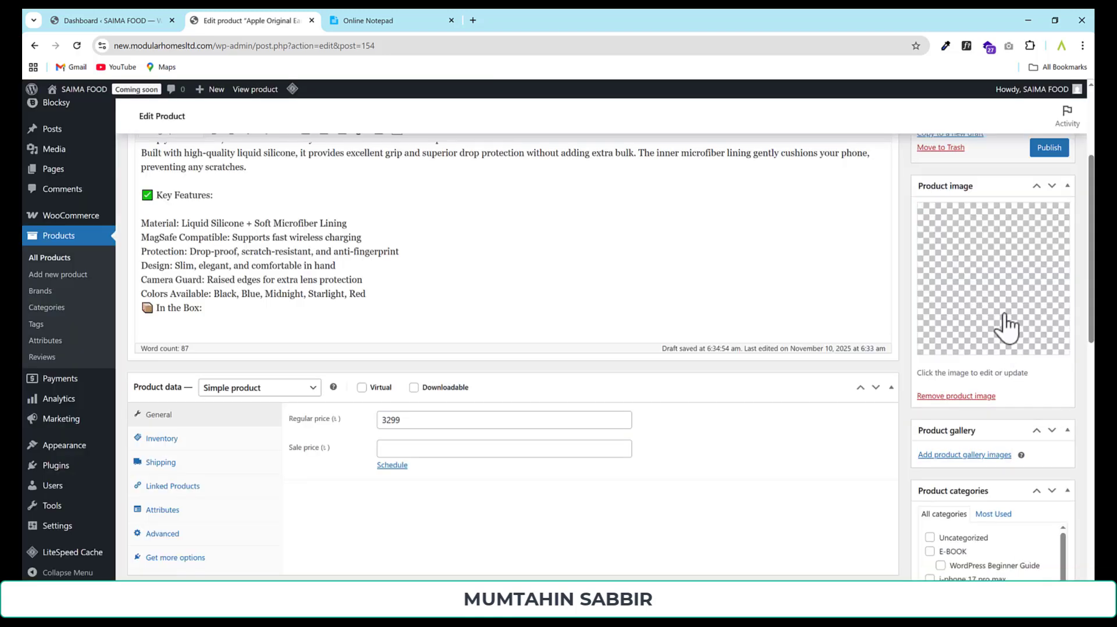
Step: Create a product category named "Case" under the parent category "i-phone 17 pro max" for the silicone case product
scroll(1034, 363, down, 4)
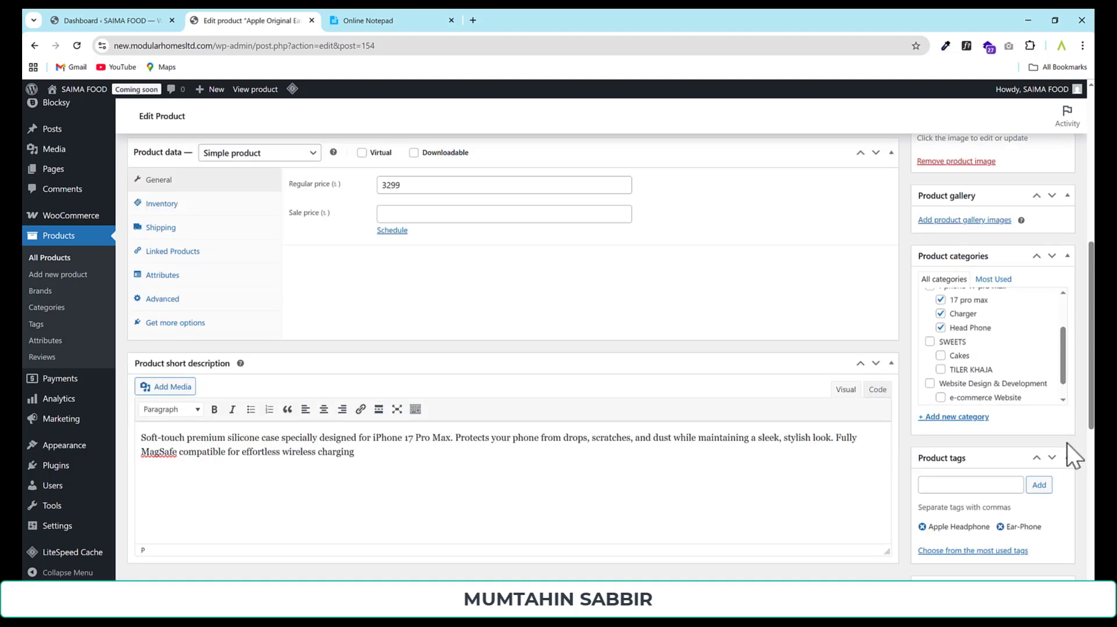
click(957, 418)
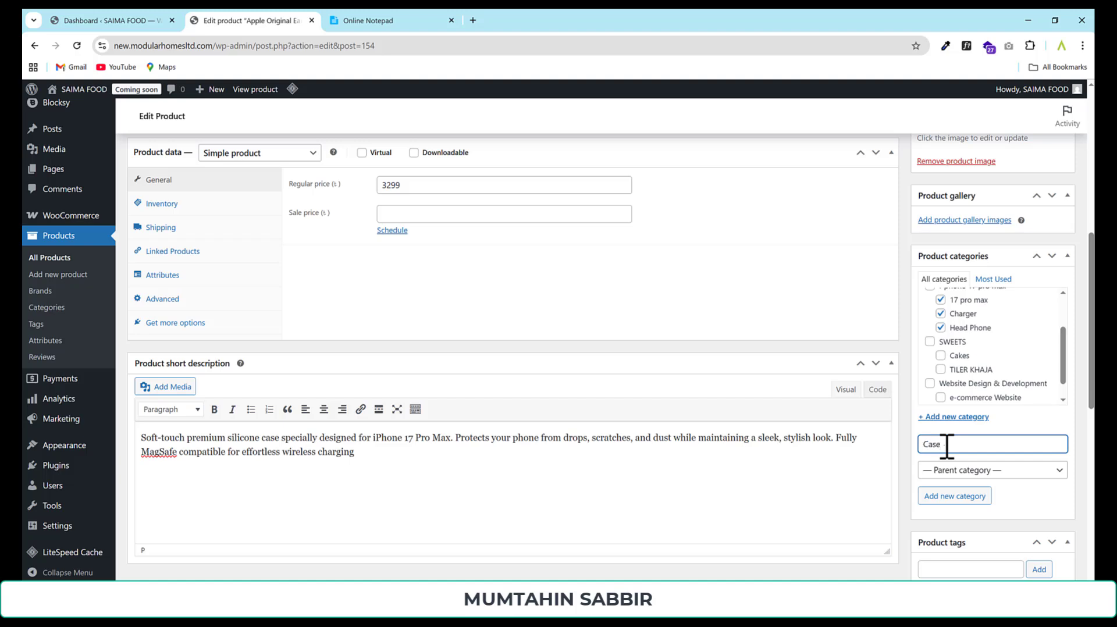
click(947, 473)
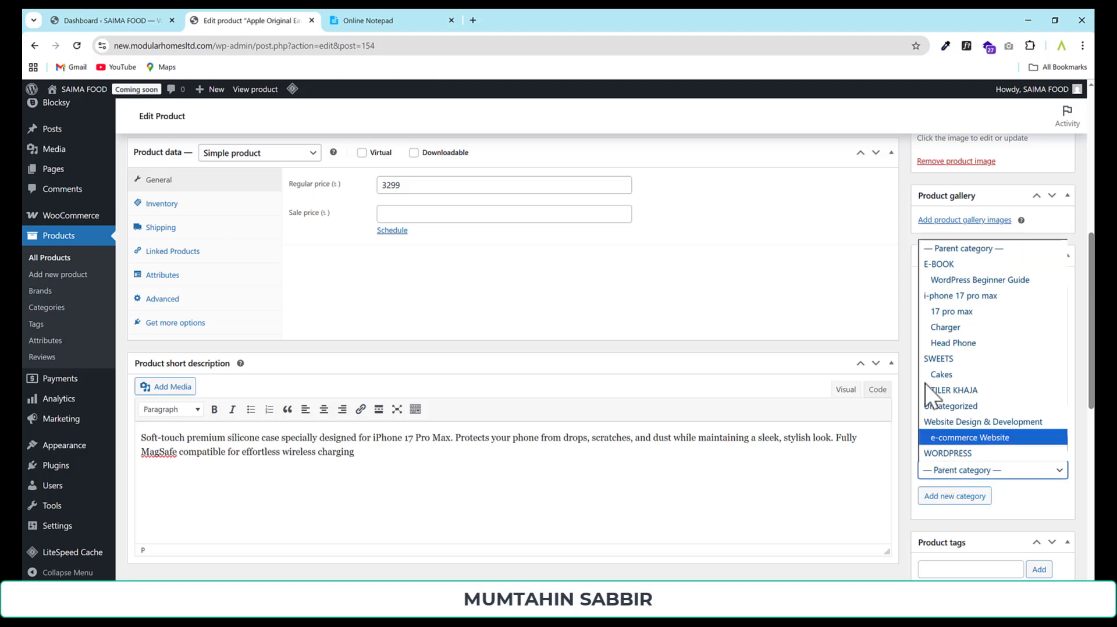
click(959, 297)
click(968, 499)
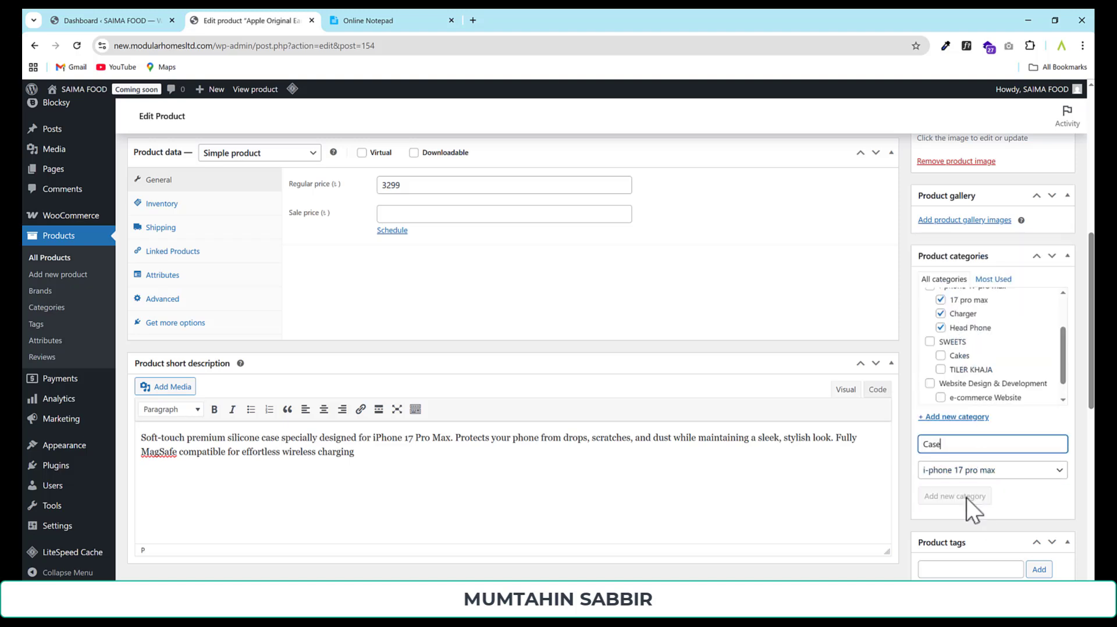
Step: Add the product tags "Silicon Case", "I-phone Case" and "I-phone cover" to the silicone case product
scroll(966, 499, down, 2)
scroll(959, 428, up, 3)
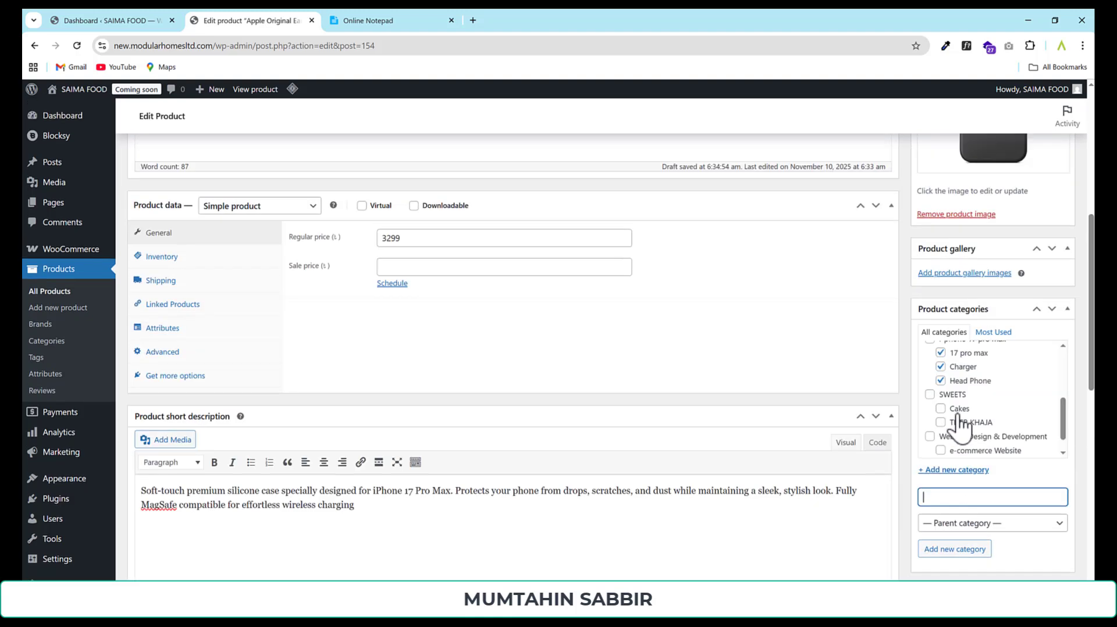
scroll(952, 378, up, 5)
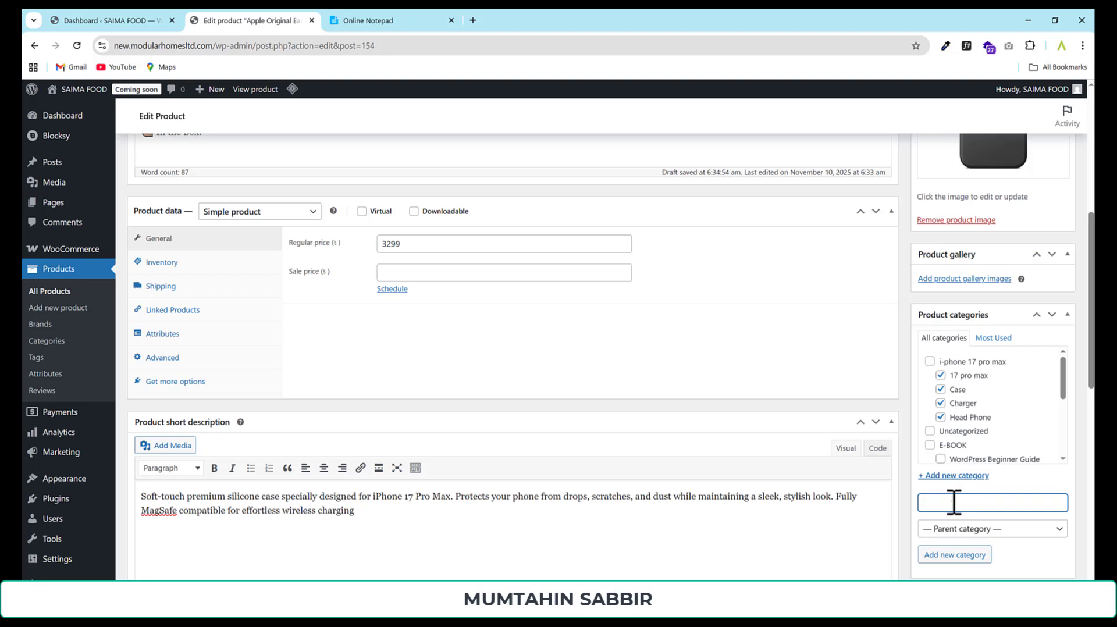
scroll(985, 502, down, 1)
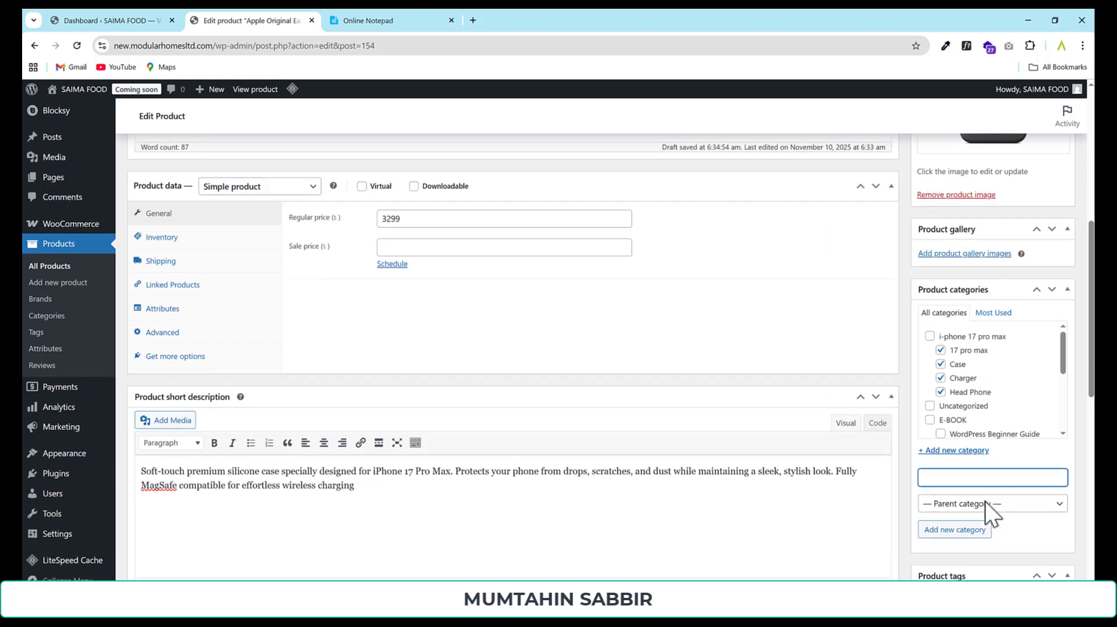
scroll(986, 502, down, 3)
click(959, 452)
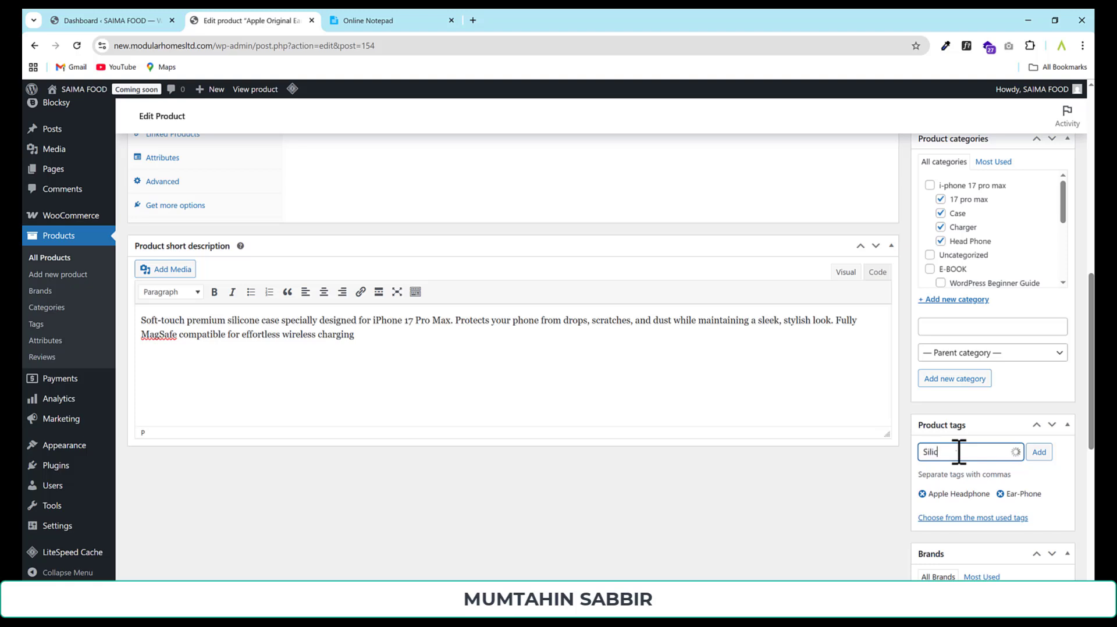
text(Silicon Case)
key(Return)
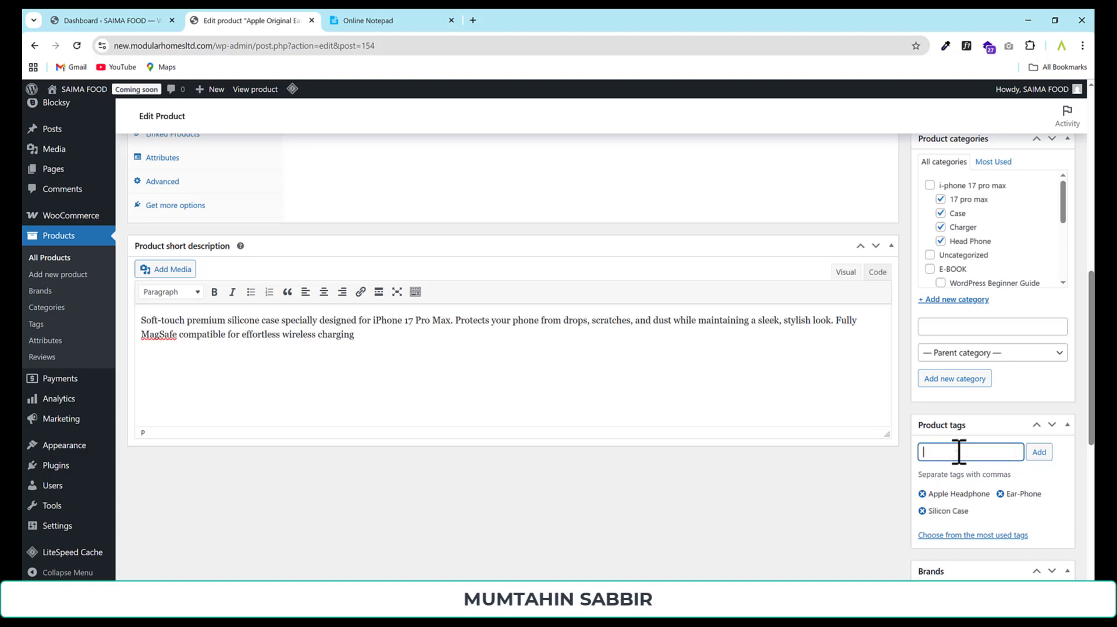
text(I-phone Case)
key(Return)
text(I-phone co)
key(Return)
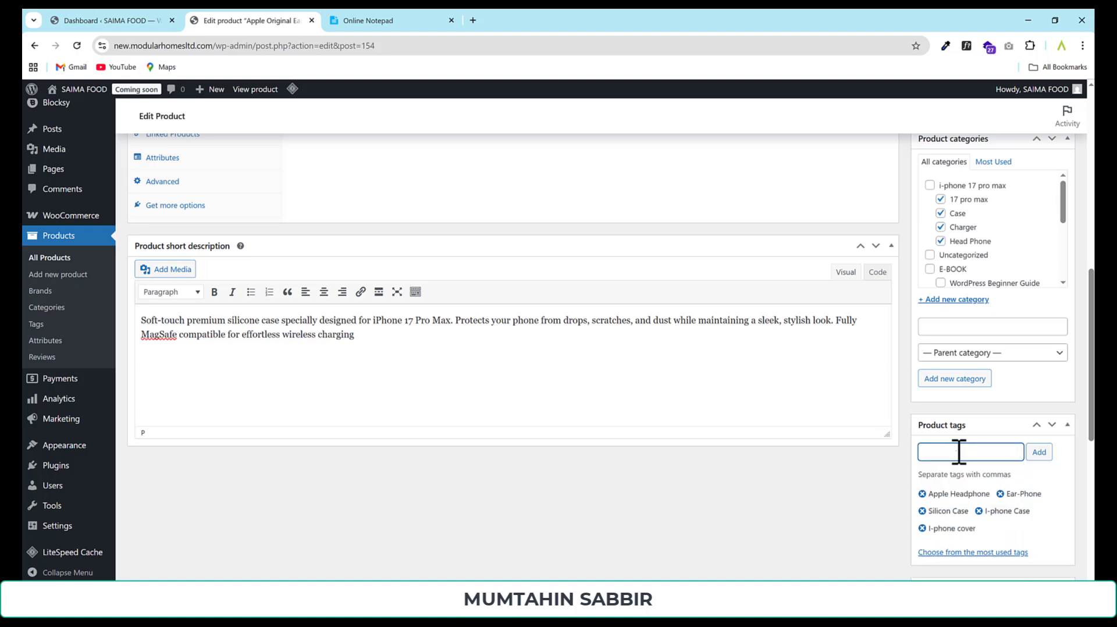
Step: Set the silicone case product's regular price to 1499
scroll(959, 452, up, 15)
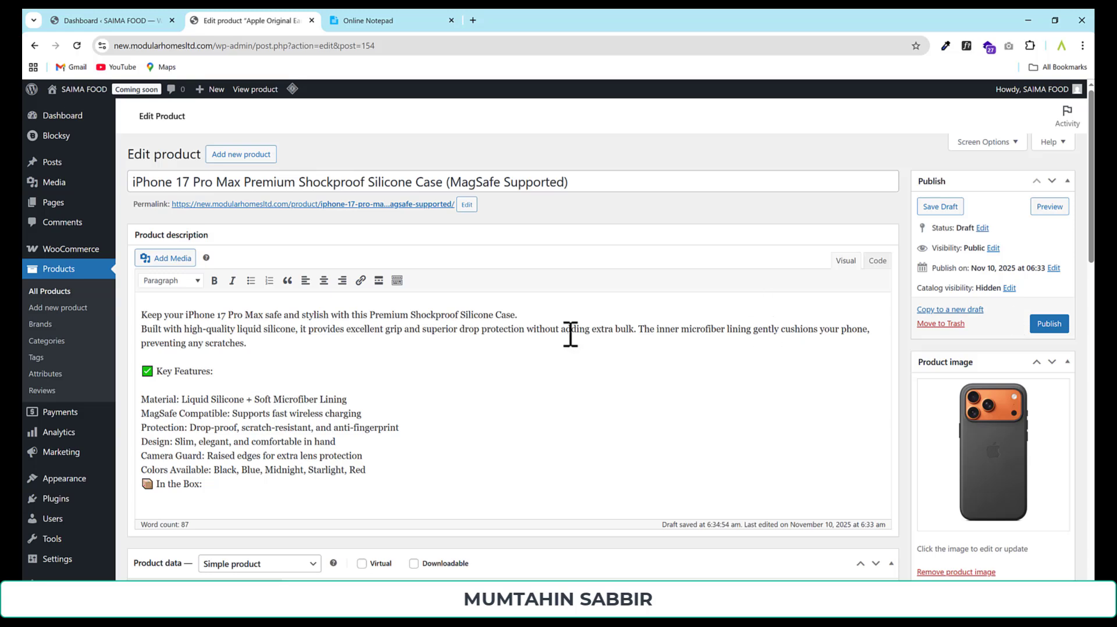
scroll(476, 232, down, 5)
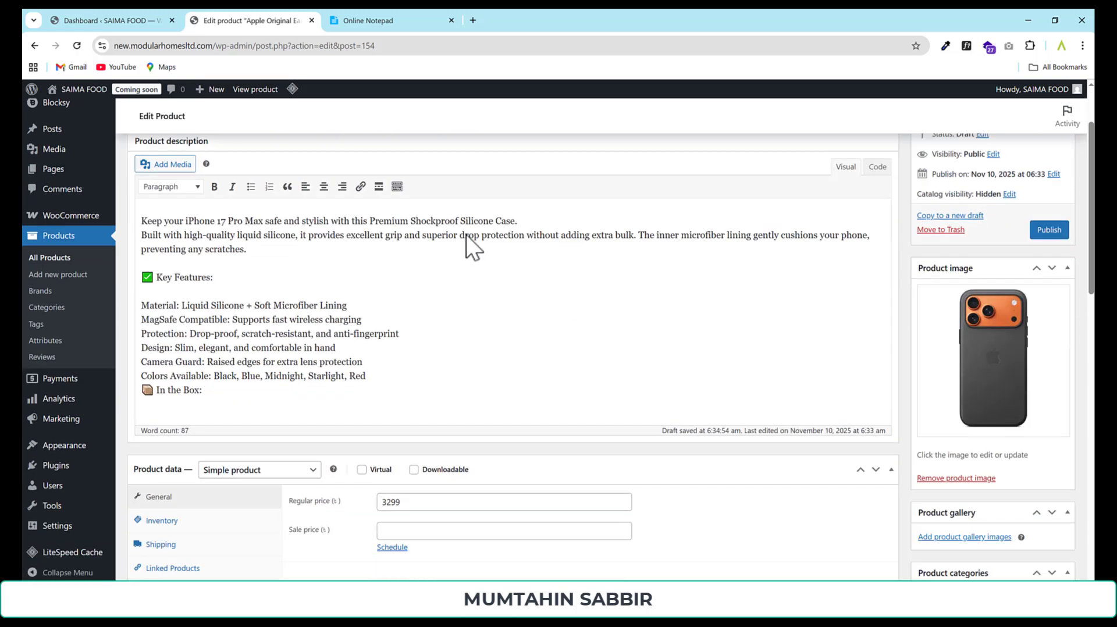
click(419, 303)
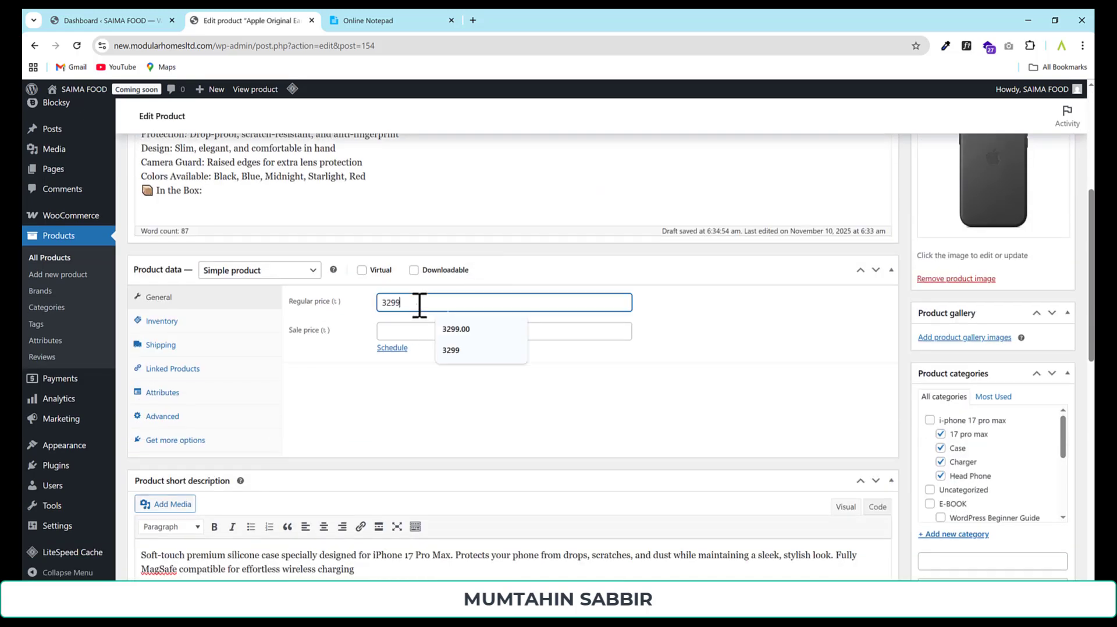
double_click(388, 302)
key(BackSpace)
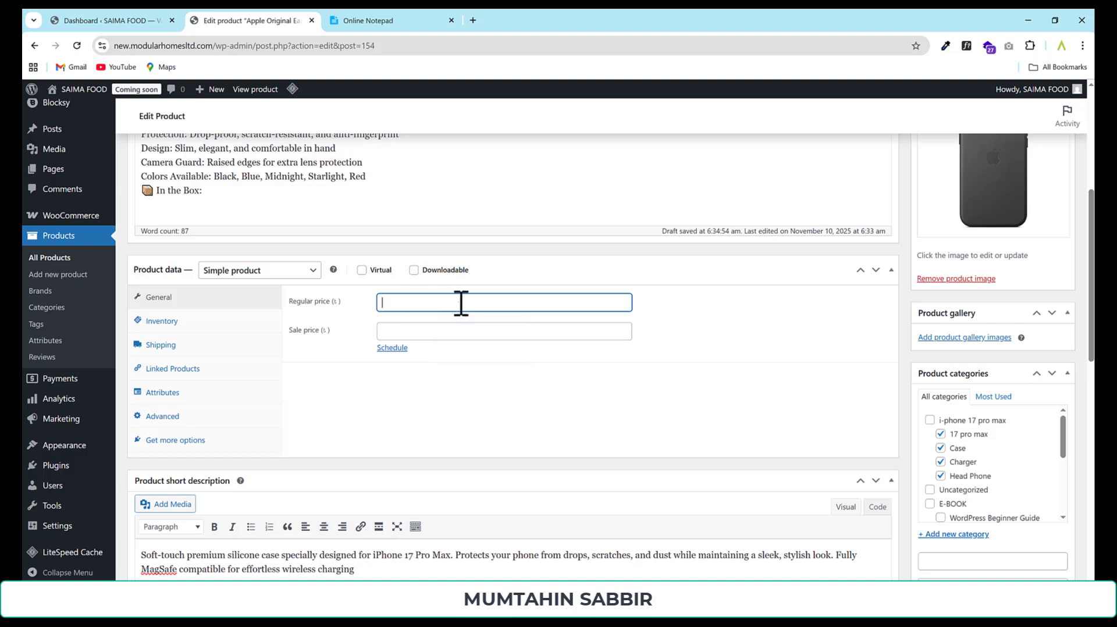
text(1499)
Step: Publish the iPhone 17 Pro Max Premium Shockproof Silicone Case product
scroll(852, 334, down, 5)
scroll(910, 383, down, 5)
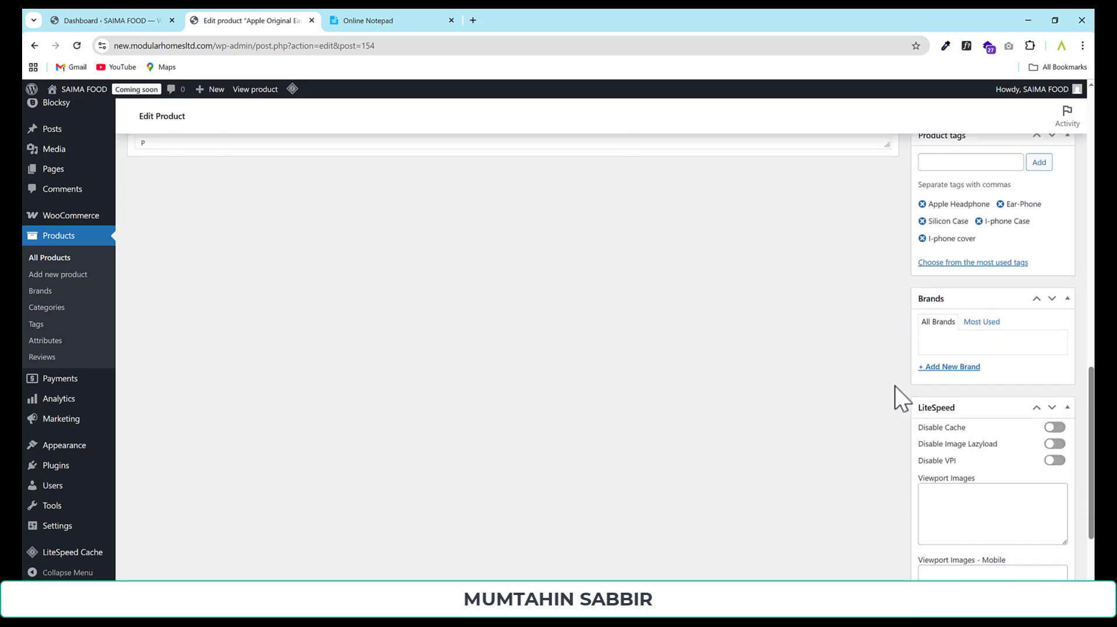
scroll(894, 385, up, 7)
scroll(821, 370, up, 8)
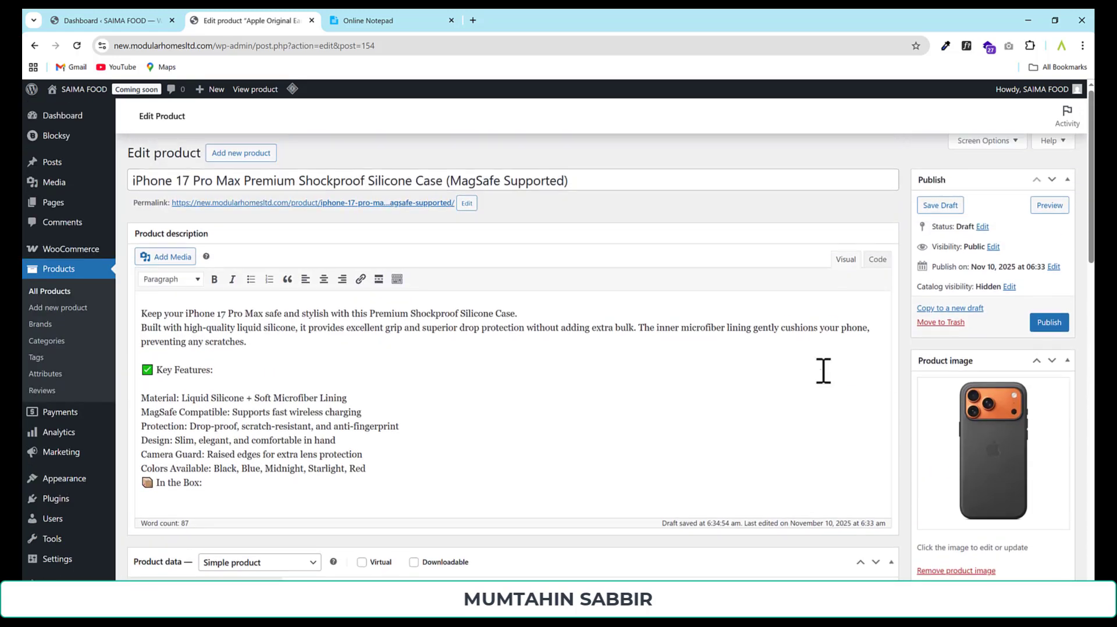
click(1048, 324)
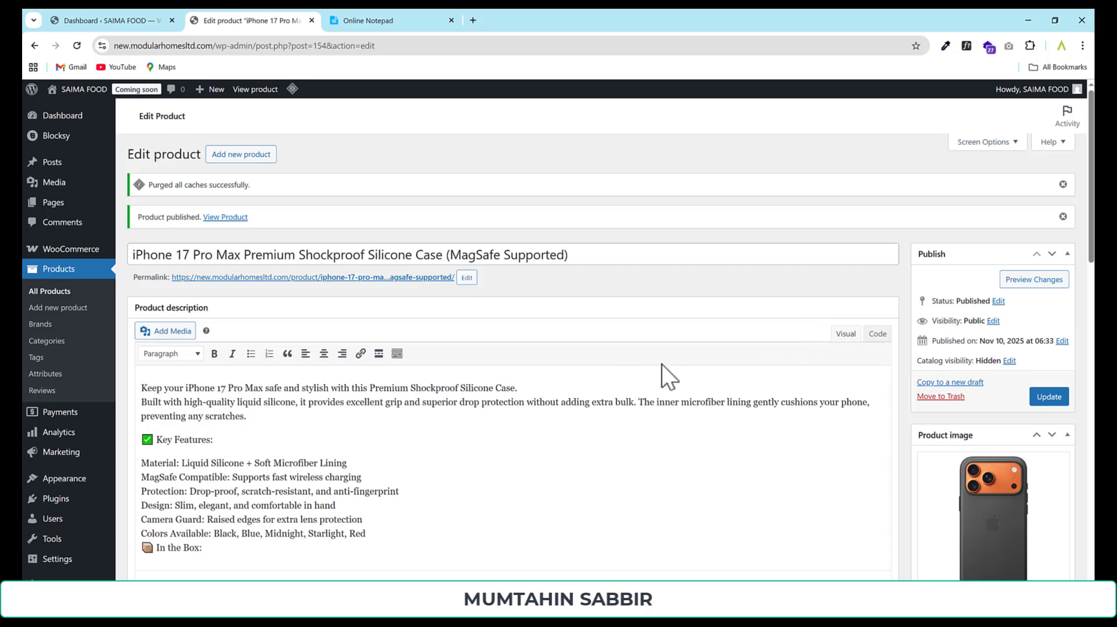
scroll(769, 355, down, 2)
scroll(587, 282, up, 2)
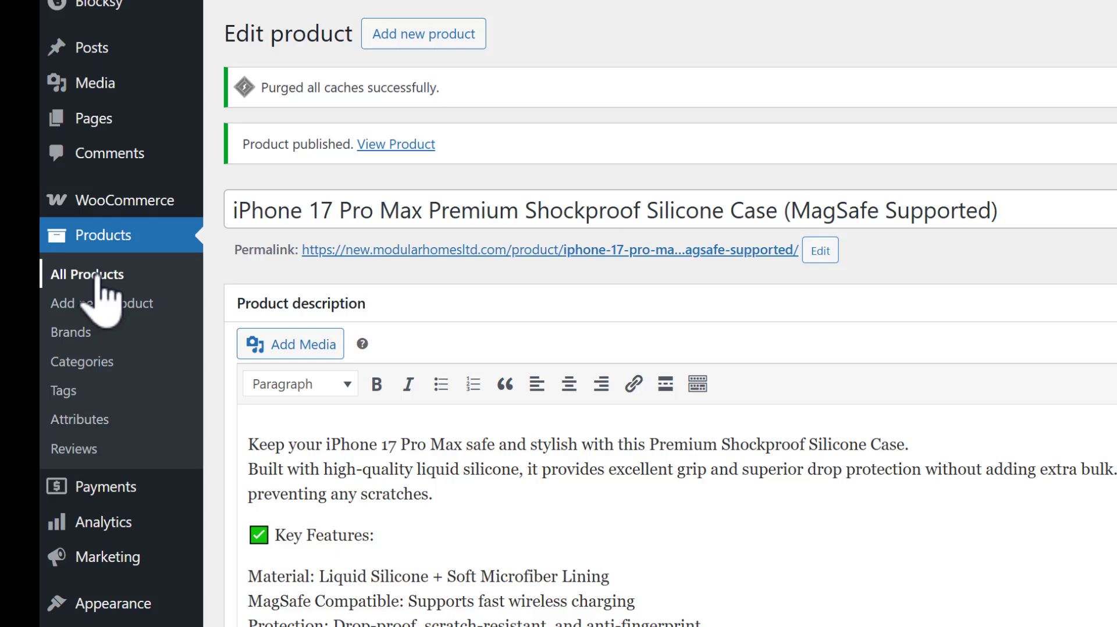
Step: Open the grouped product "Apple iPhone 17 Pro Max" from the product list for editing
click(97, 276)
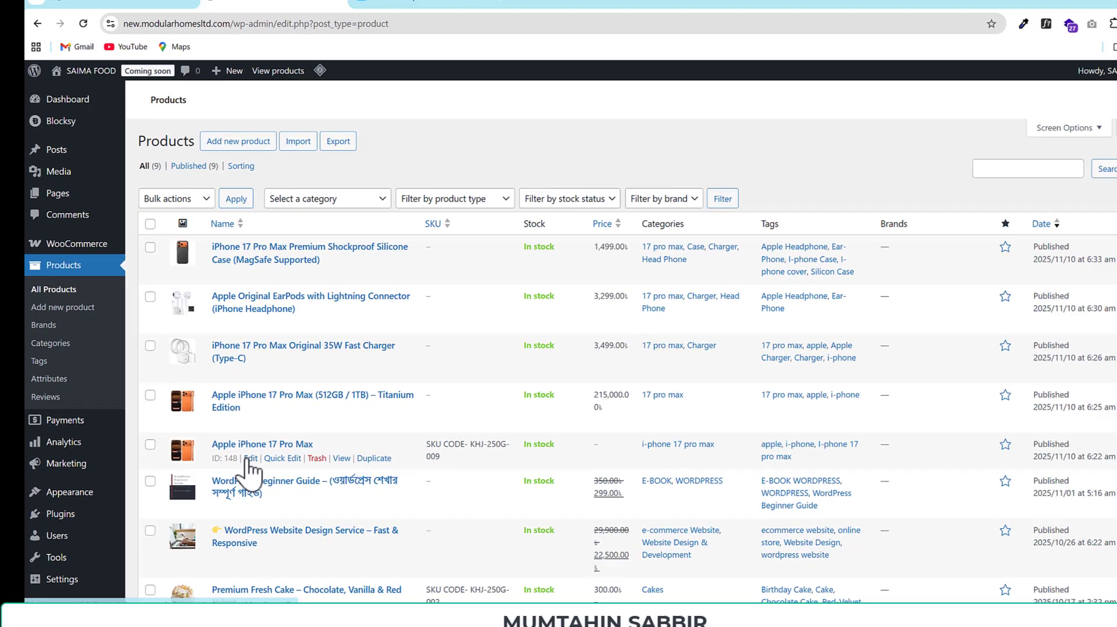
click(406, 549)
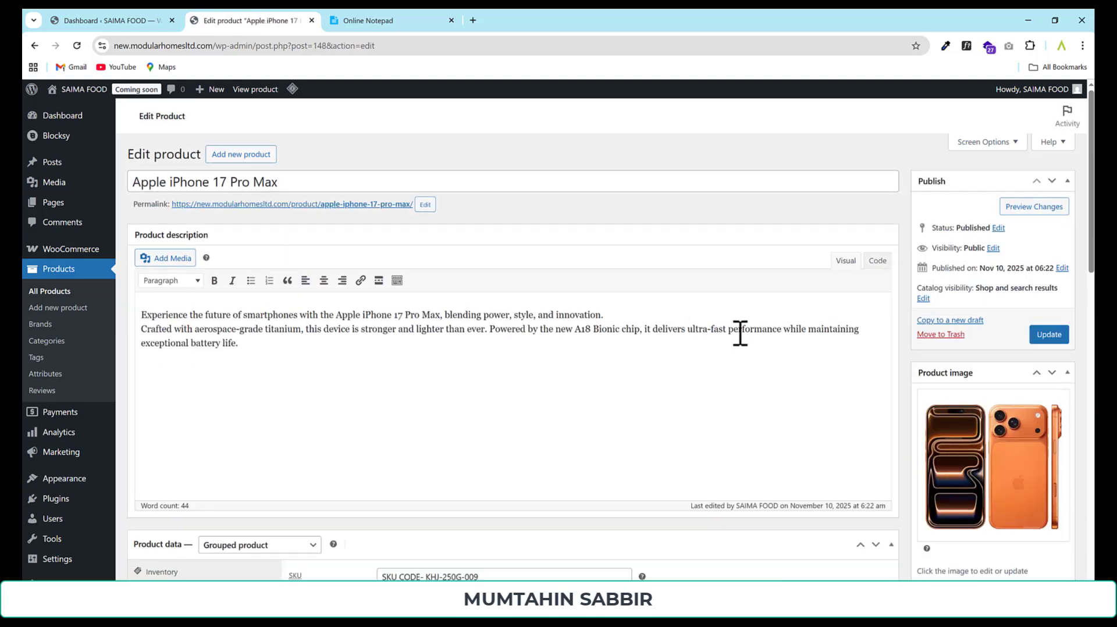
scroll(505, 350, down, 4)
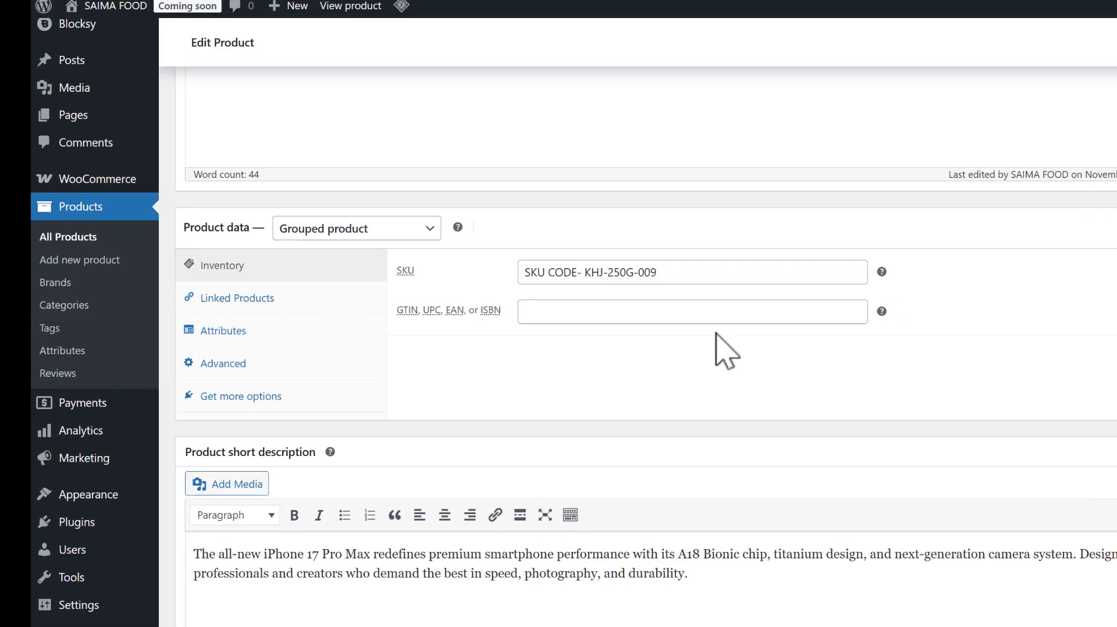
Step: Link the Titanium Edition phone (512GB / 1TB) and the Original 35W Fast Charger (Type-C) as grouped products
click(268, 300)
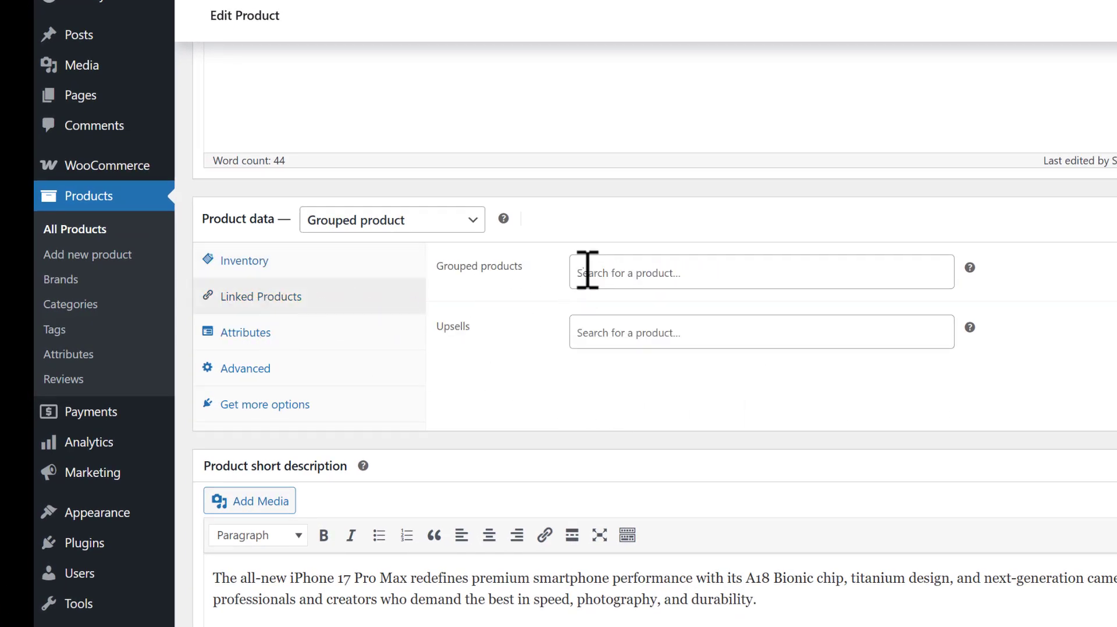
click(640, 277)
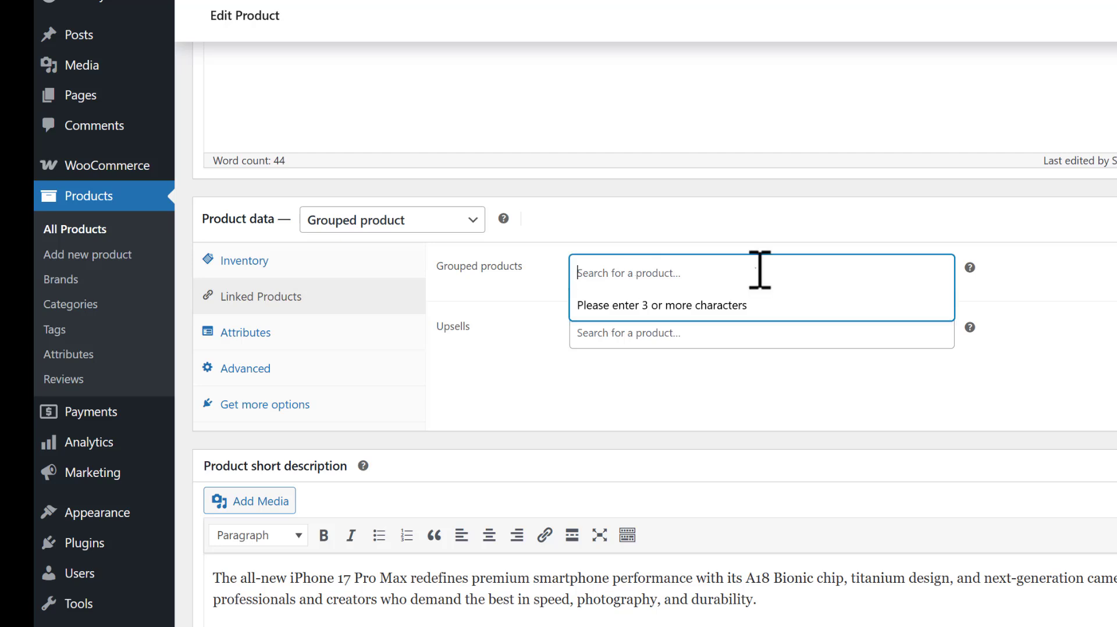
text(Appl)
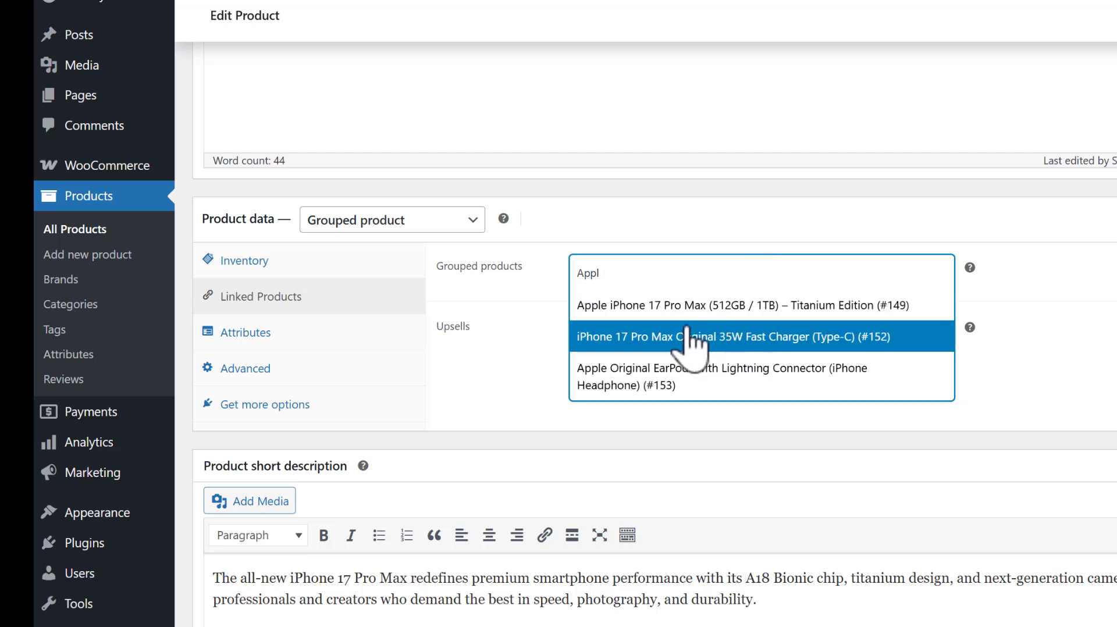
click(753, 317)
click(725, 306)
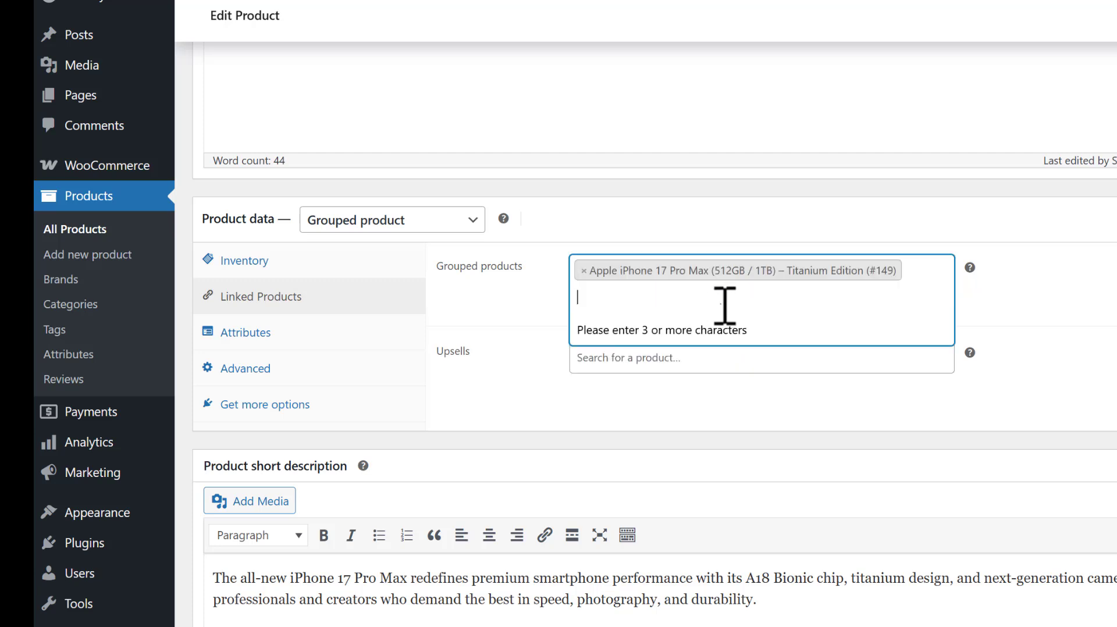
text(Appl)
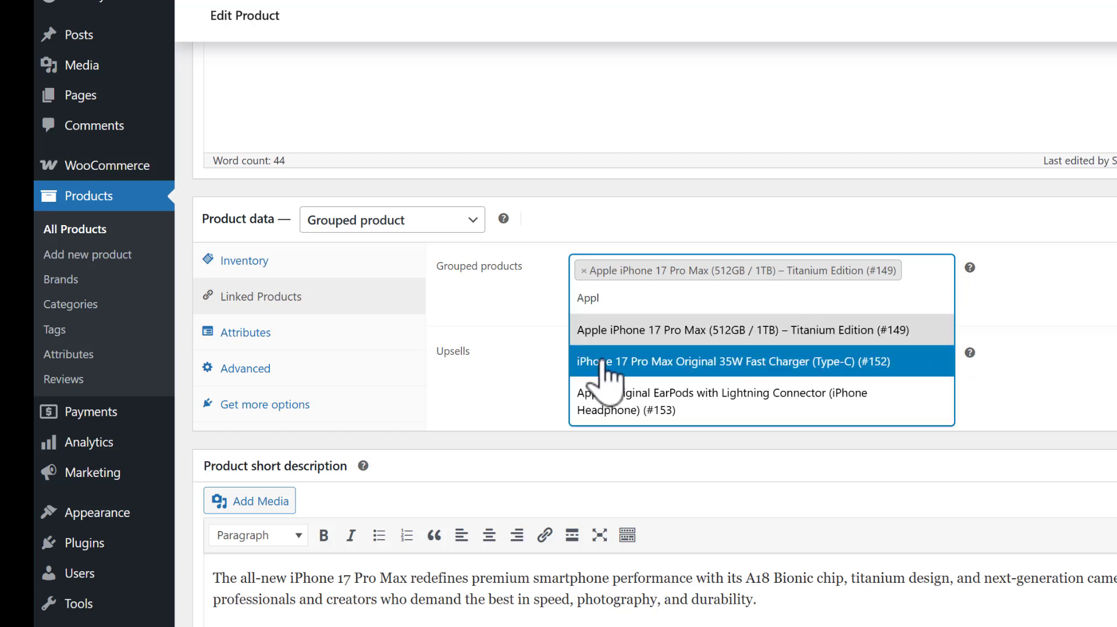
click(794, 370)
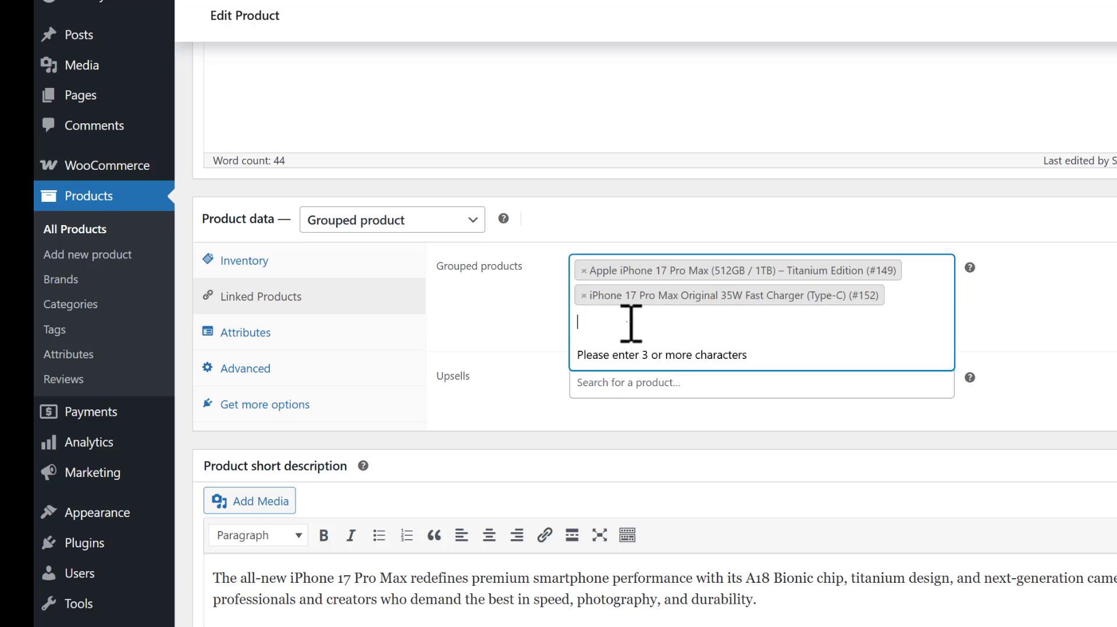
Step: Add the Apple Original EarPods with Lightning Connector and the Premium Shockproof Silicone Case to the grouped products
text(Apple)
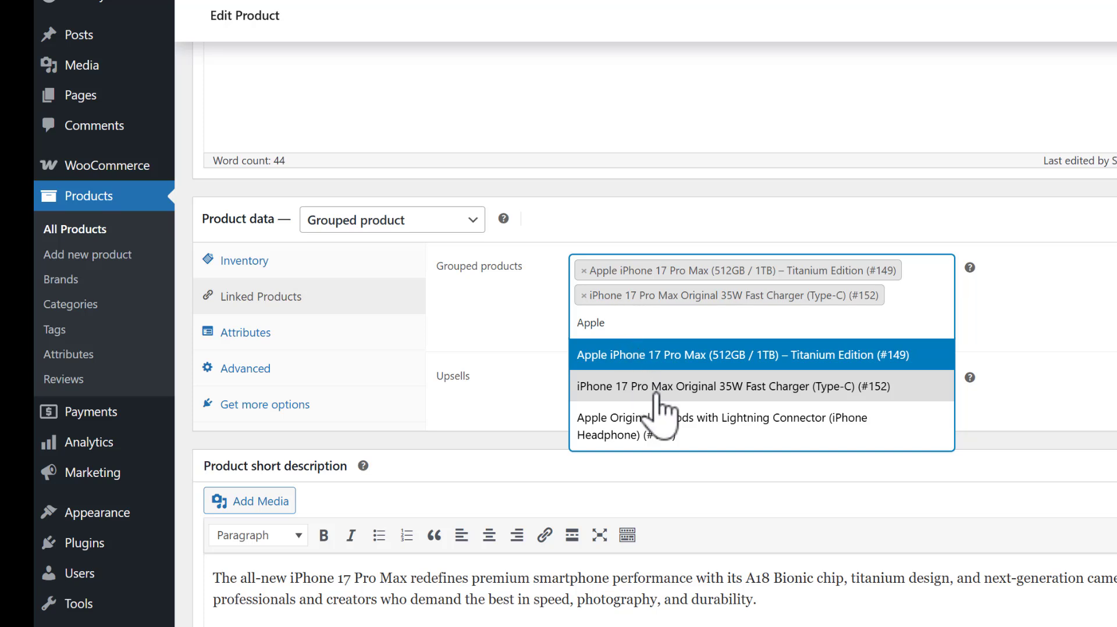
click(701, 435)
click(619, 349)
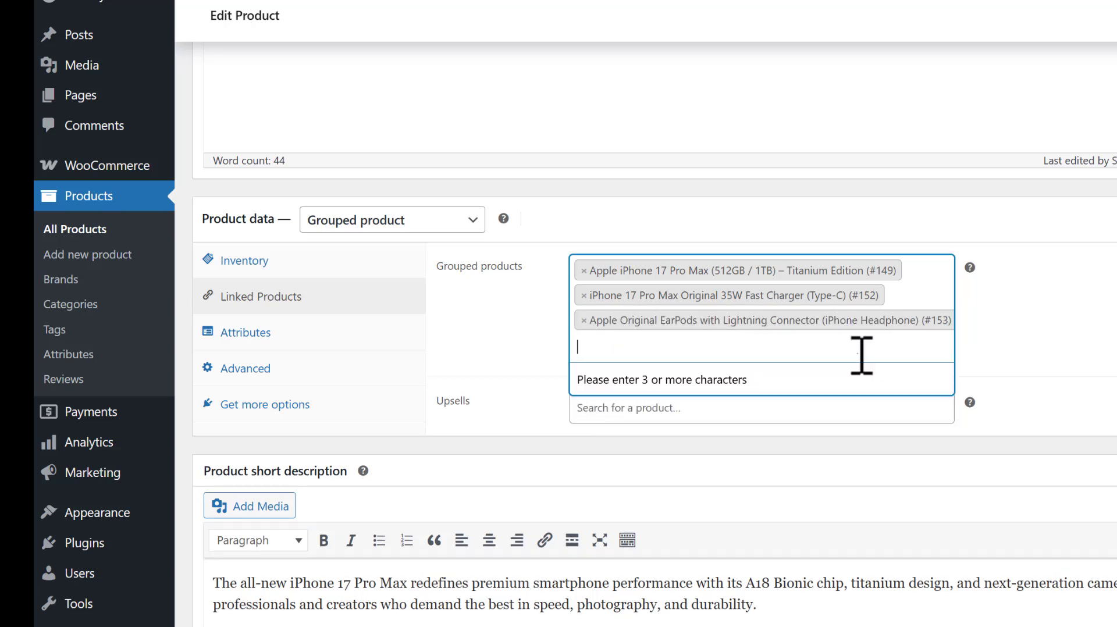
text(Sili)
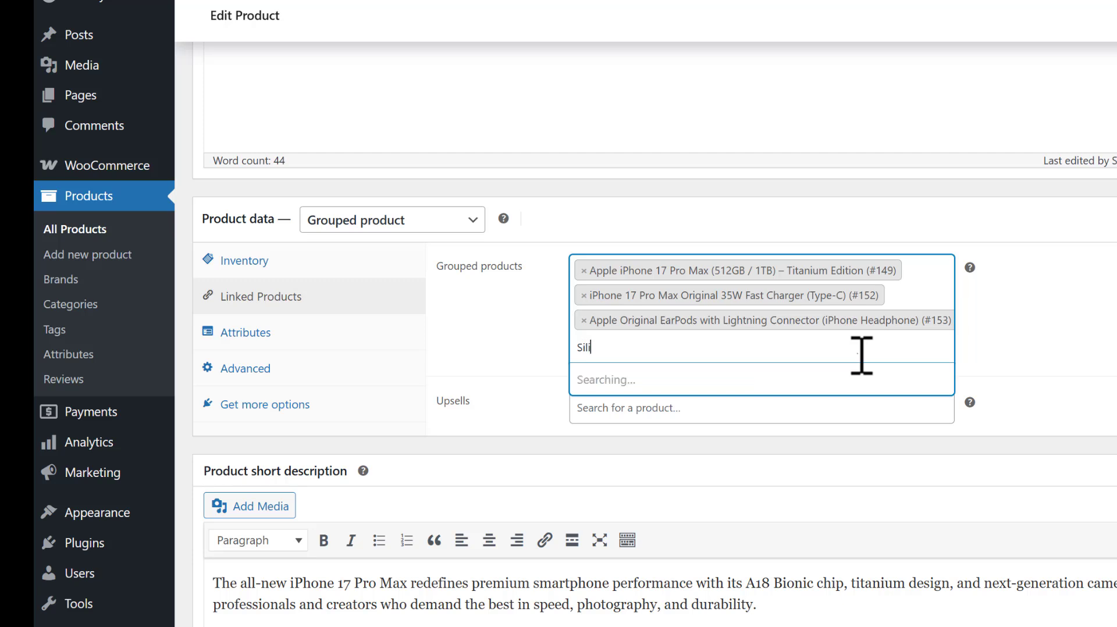
text(con)
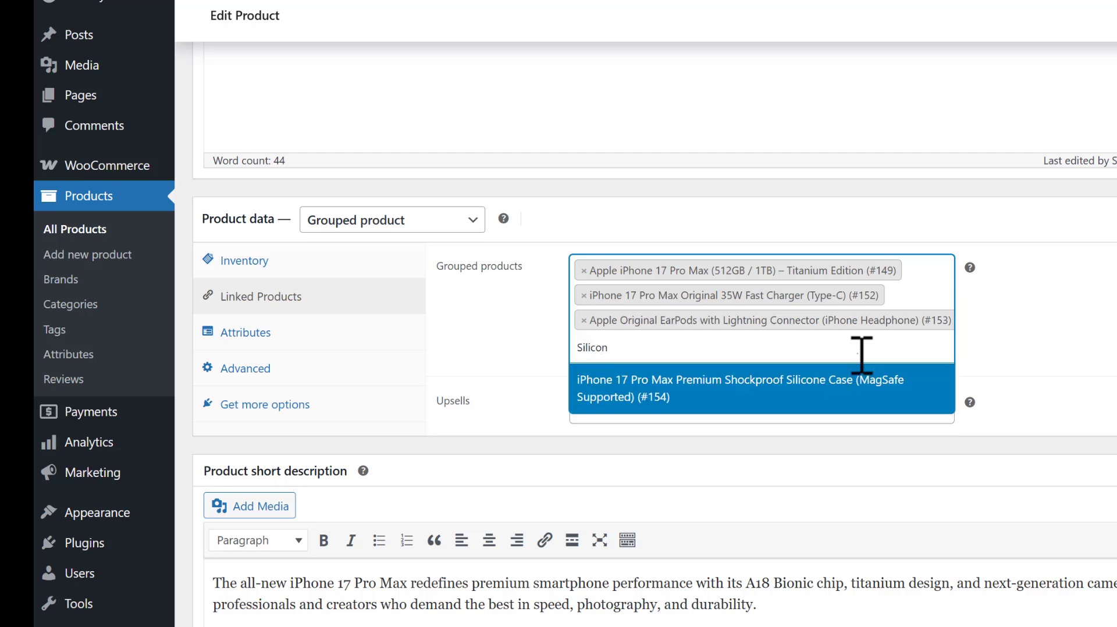
click(643, 398)
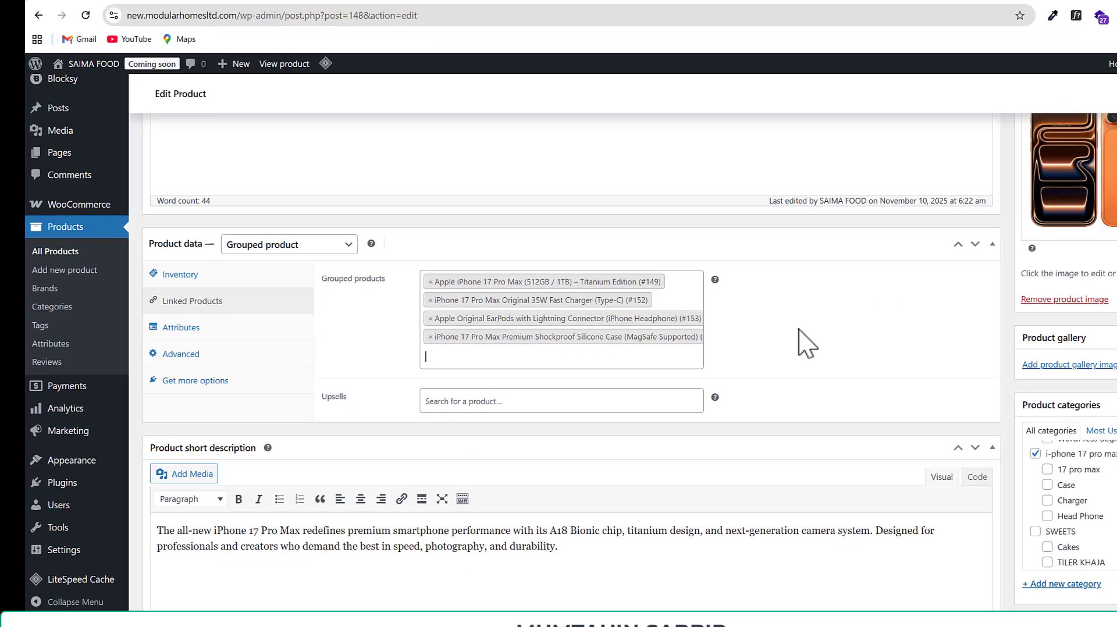
Step: Update the Apple iPhone 17 Pro Max product to save its grouped products
scroll(814, 346, up, 5)
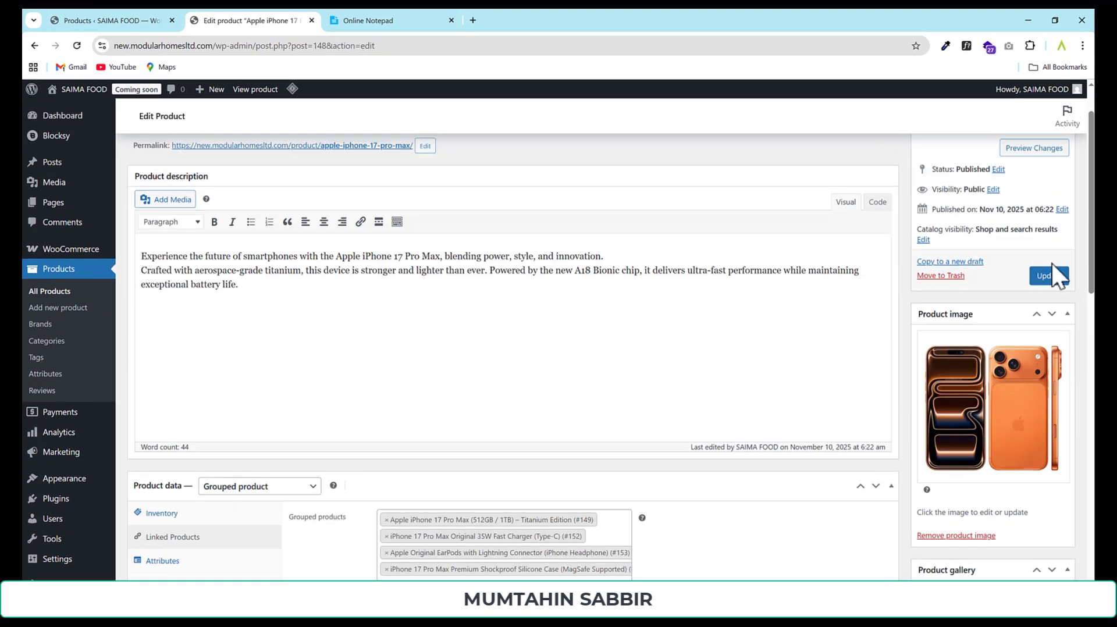
click(1050, 272)
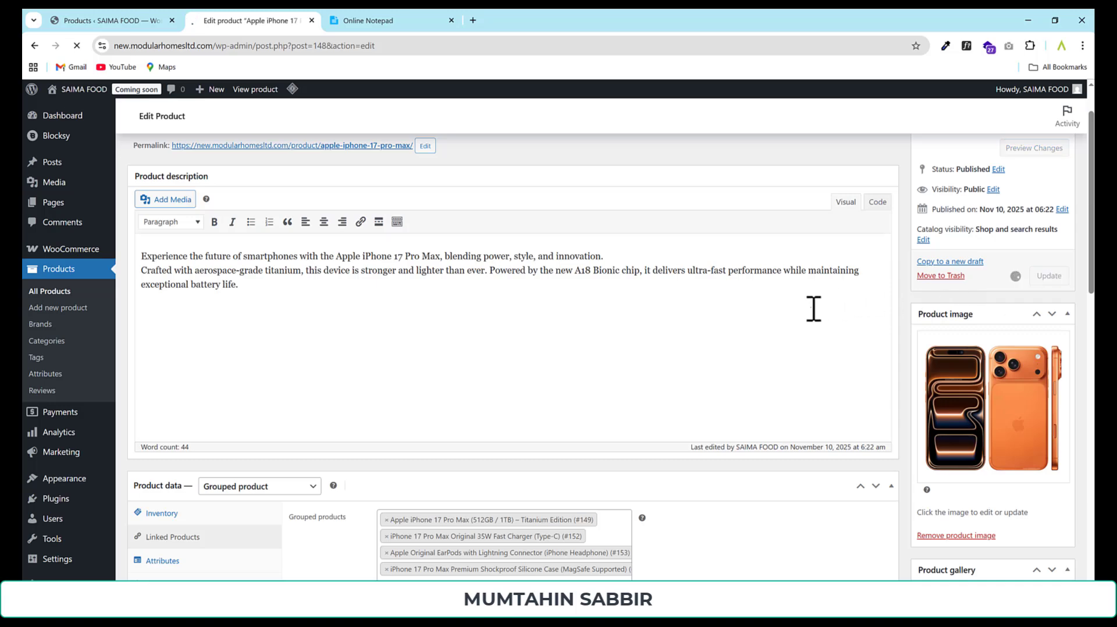
scroll(813, 308, down, 3)
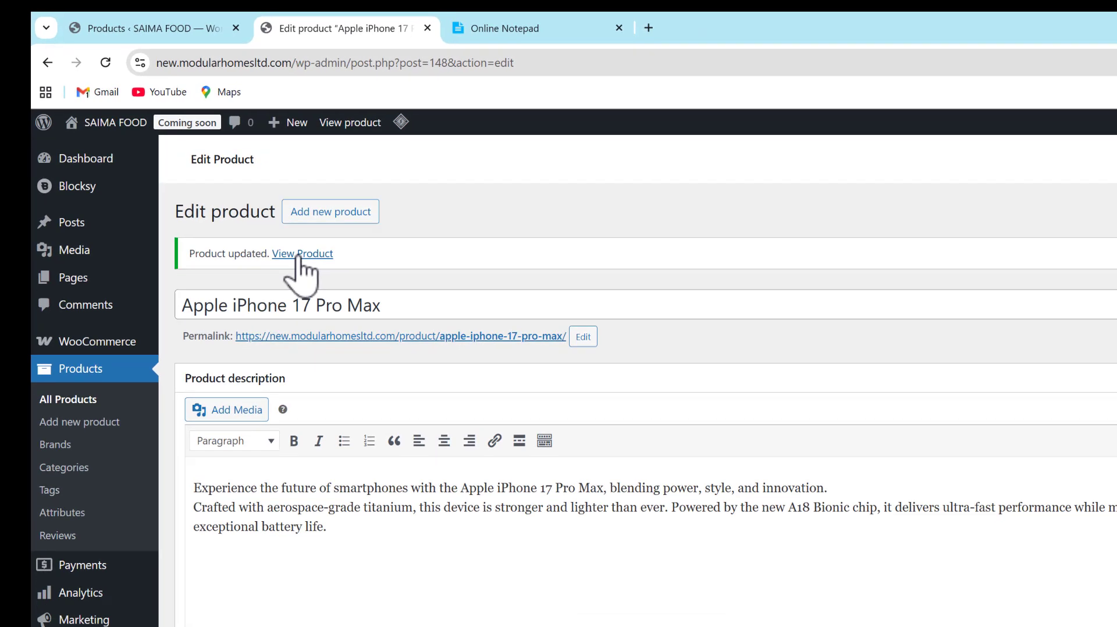
Step: View the Apple iPhone 17 Pro Max store page, examining its bundled items and the EarPods gallery picture
click(299, 255)
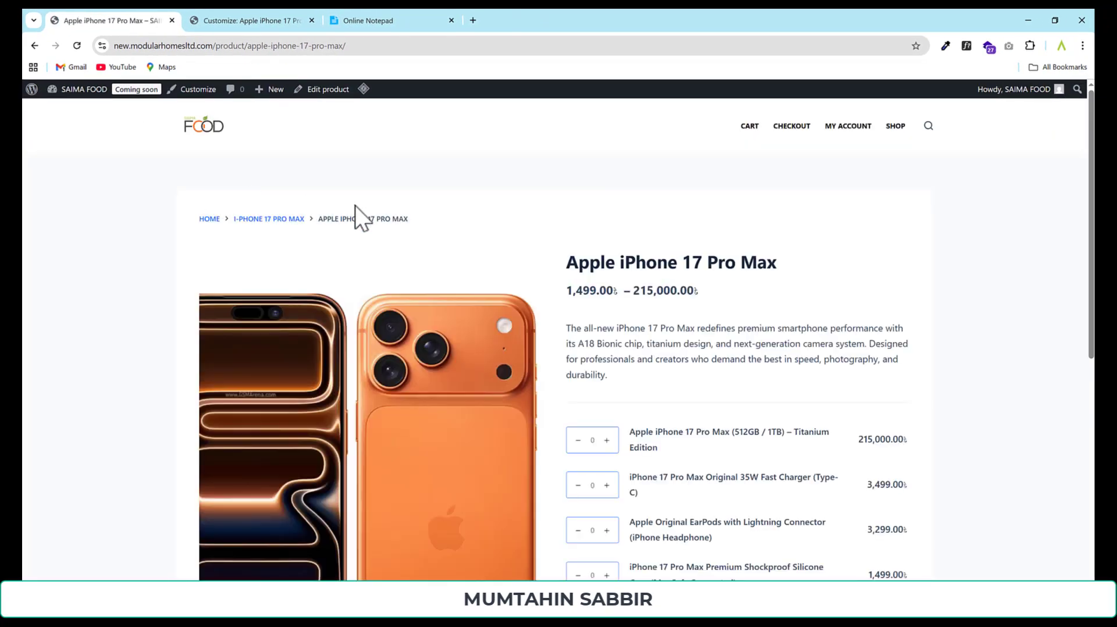
scroll(909, 271, down, 2)
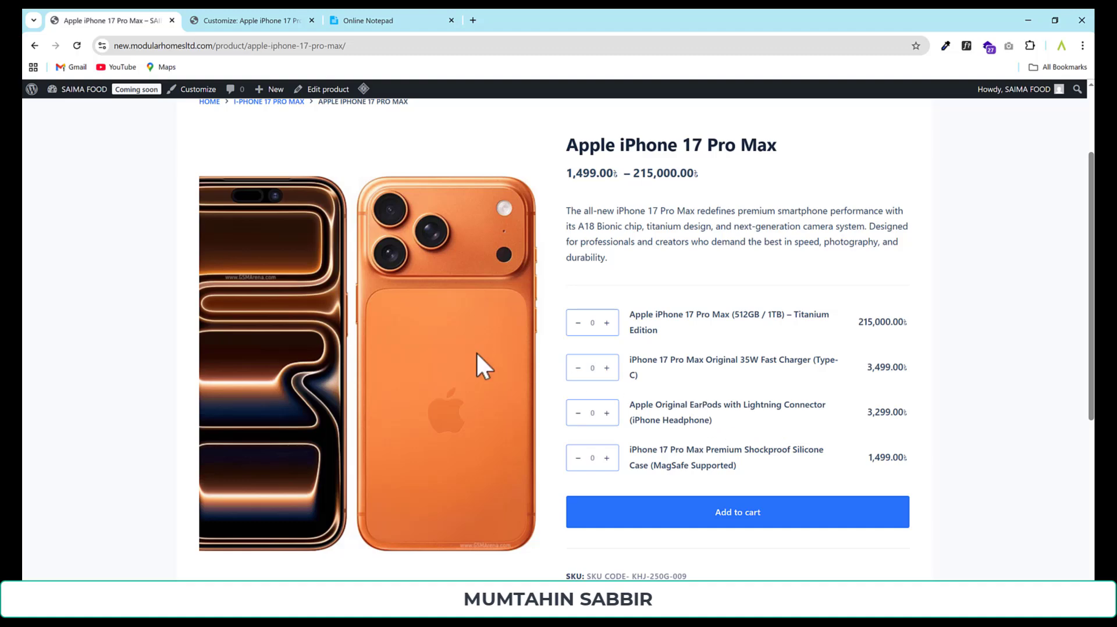
scroll(414, 331, down, 2)
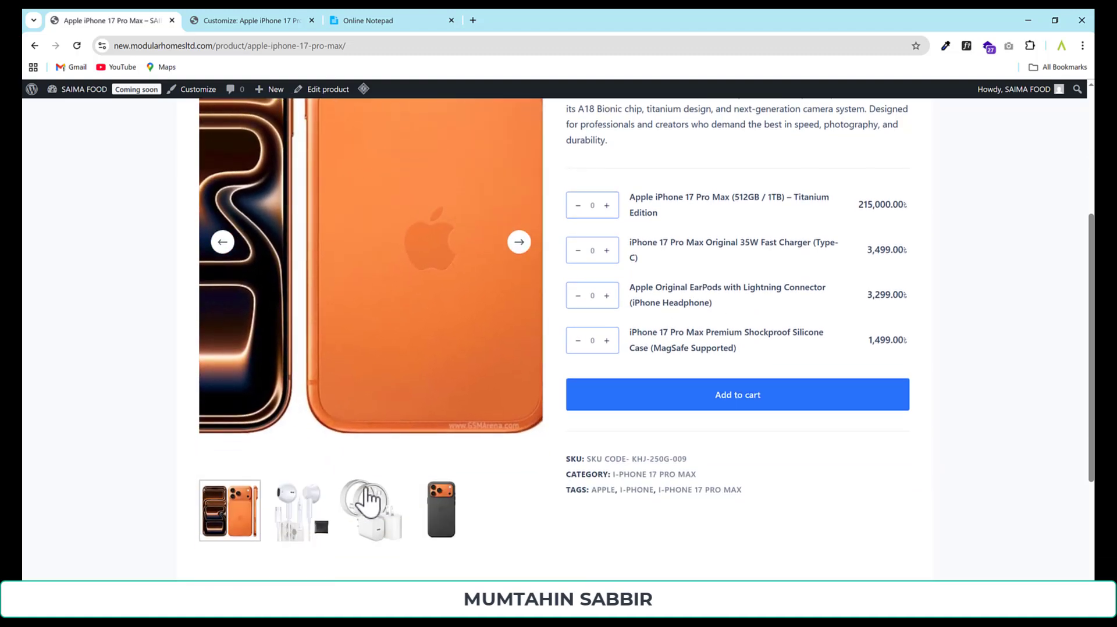
click(302, 523)
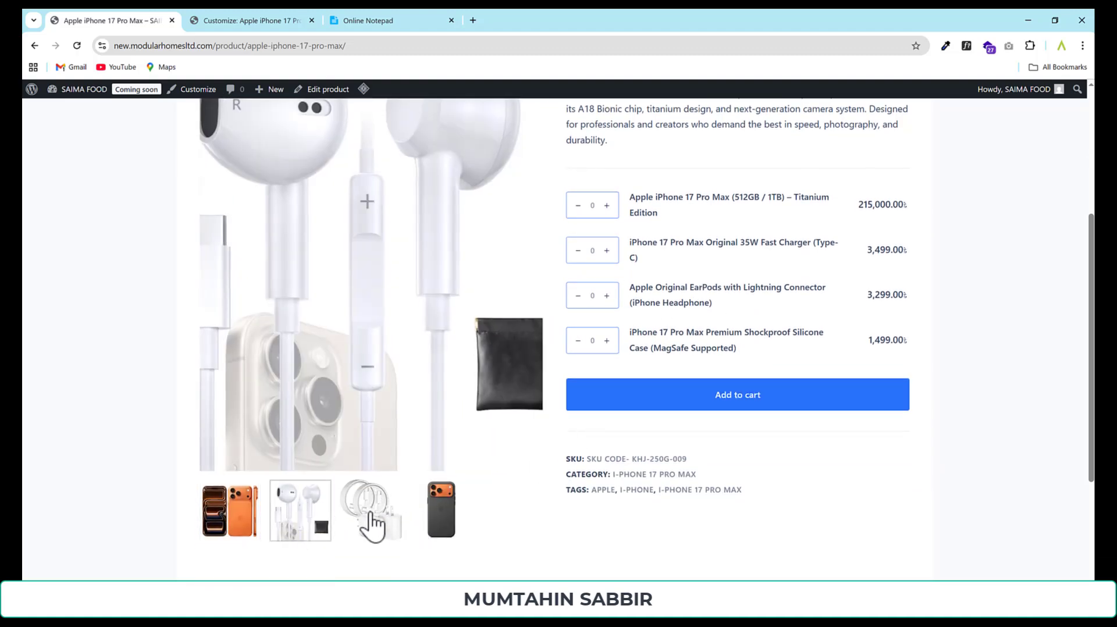
Step: View the charger and silicone case gallery pictures, then examine the product's description and grouped item list
click(368, 522)
scroll(459, 466, up, 1)
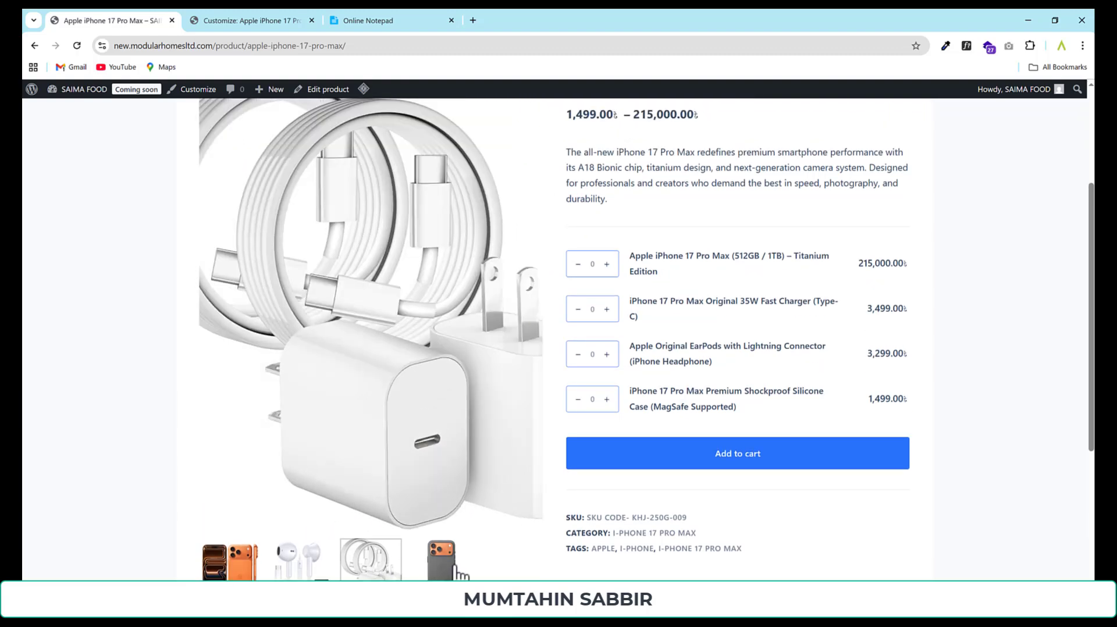
click(441, 559)
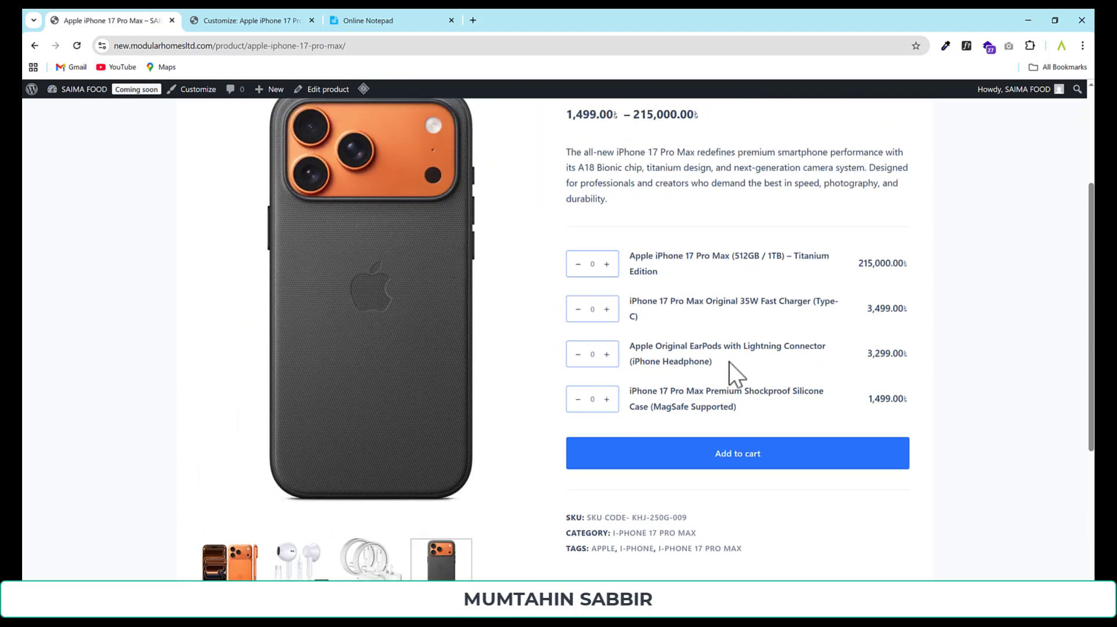
scroll(728, 361, down, 4)
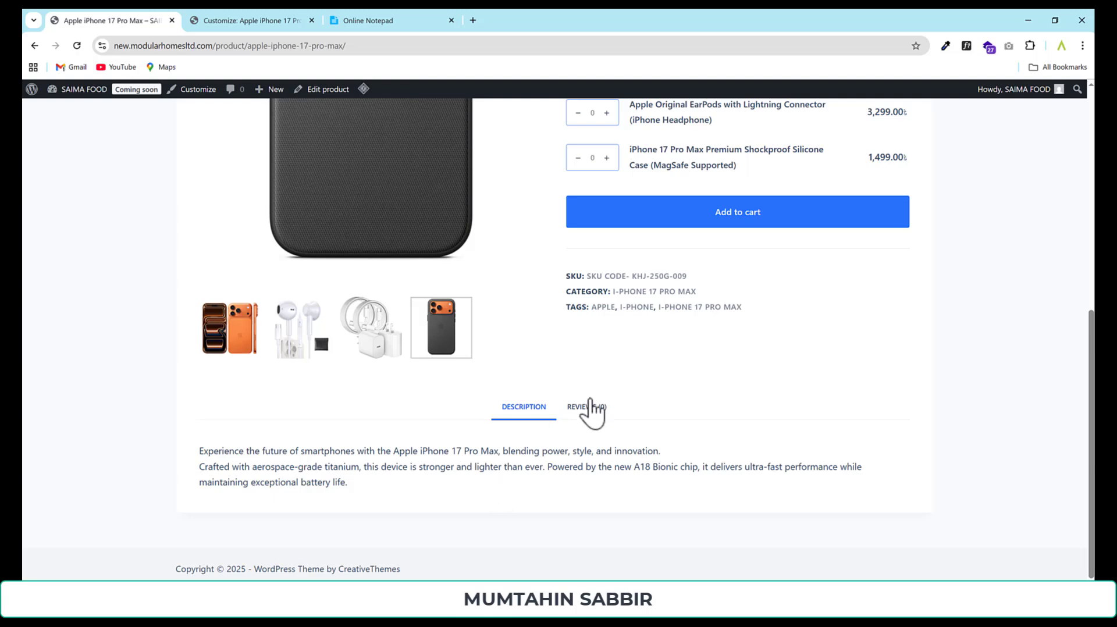
scroll(594, 401, up, 6)
scroll(670, 337, down, 1)
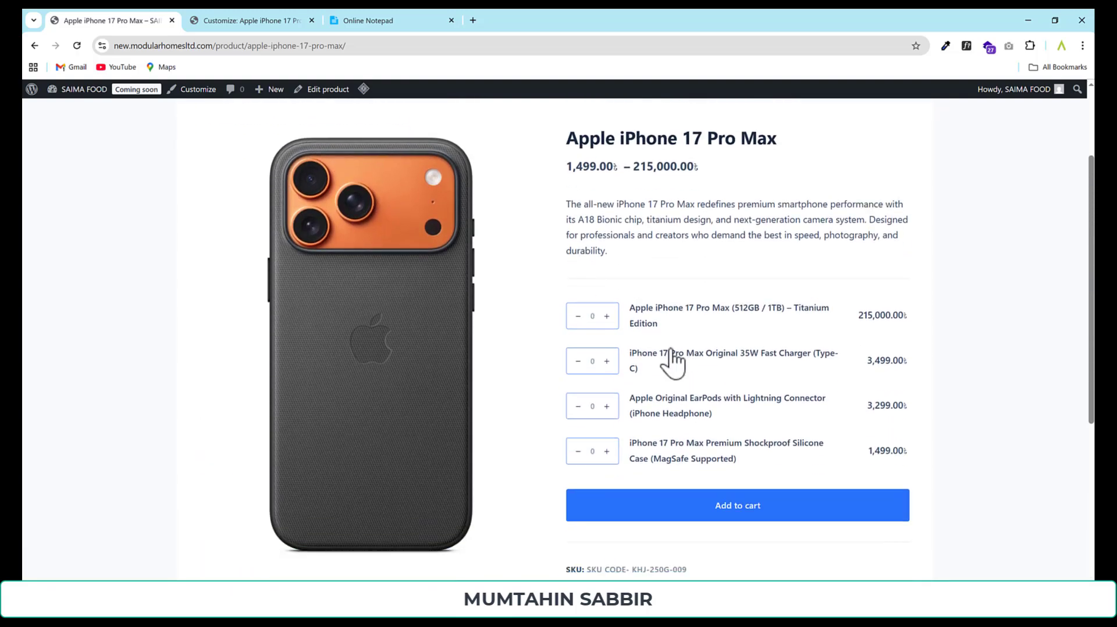
Step: Set the quantity to 1 for each of the phone, 35W charger, EarPods and silicone case grouped items
click(606, 316)
click(606, 406)
click(606, 452)
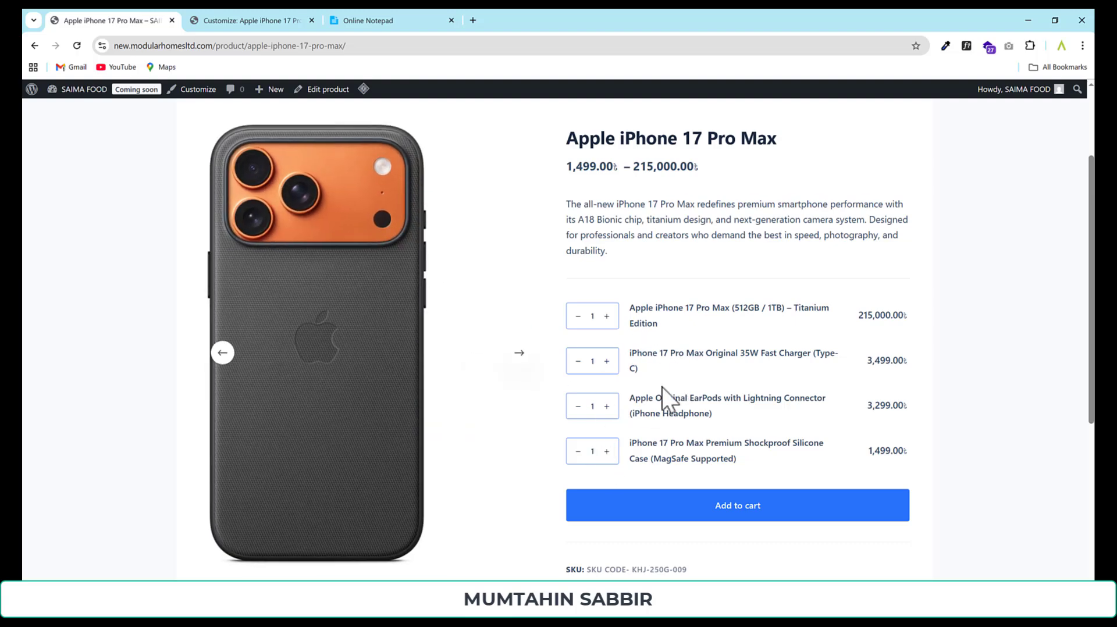
scroll(661, 387, down, 4)
scroll(498, 396, up, 1)
scroll(843, 387, up, 3)
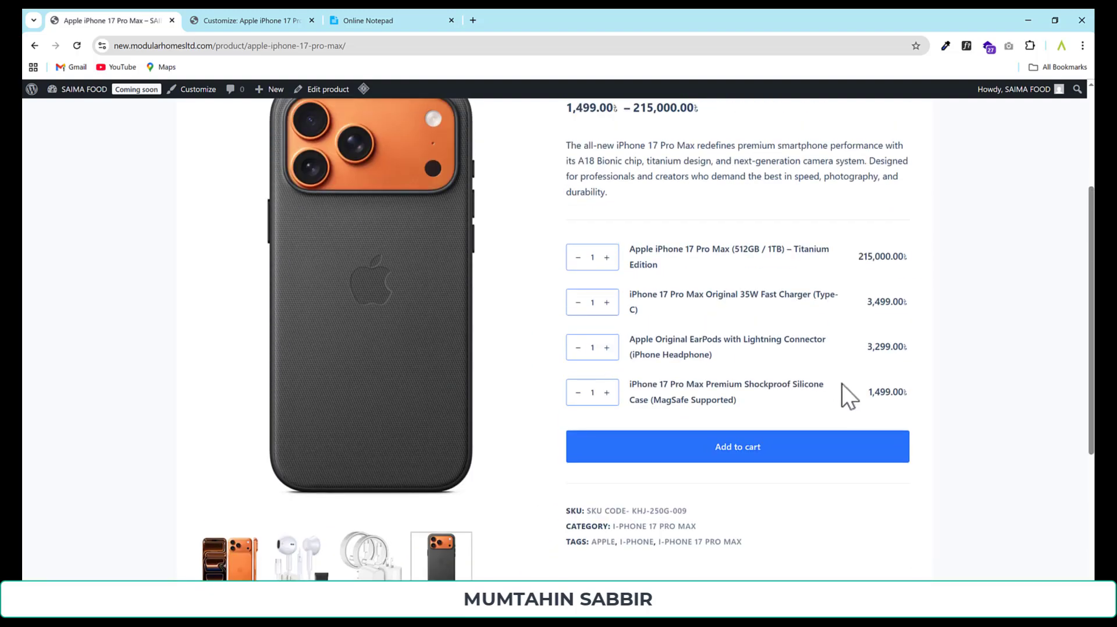
Step: Add the four grouped items to the cart and review the cart's line items, shipping and totals
click(723, 508)
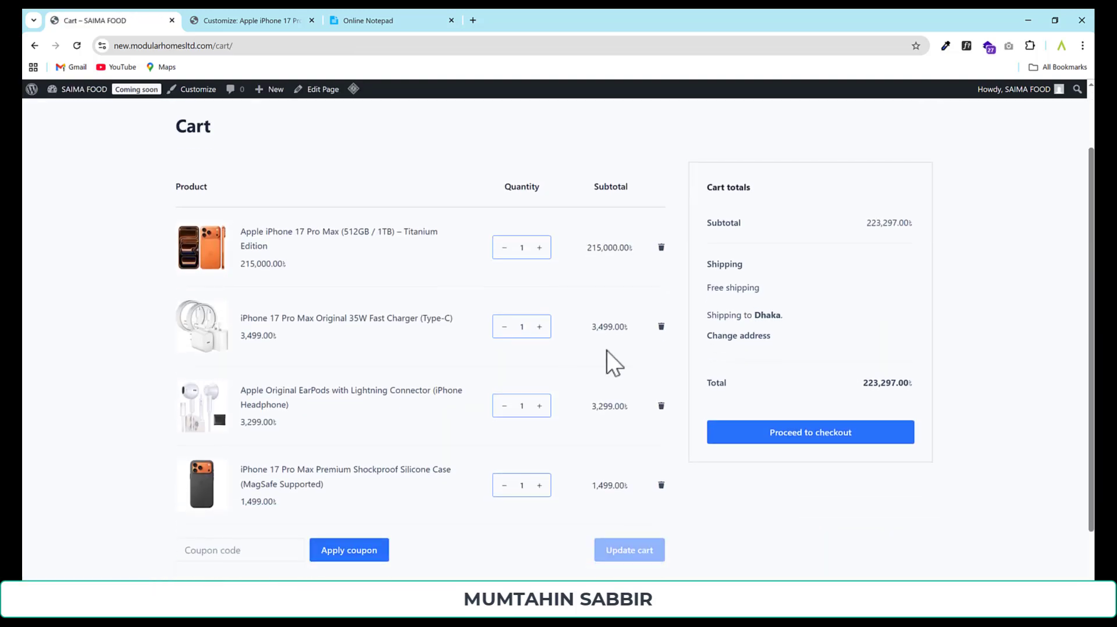
scroll(606, 350, down, 1)
scroll(822, 384, up, 1)
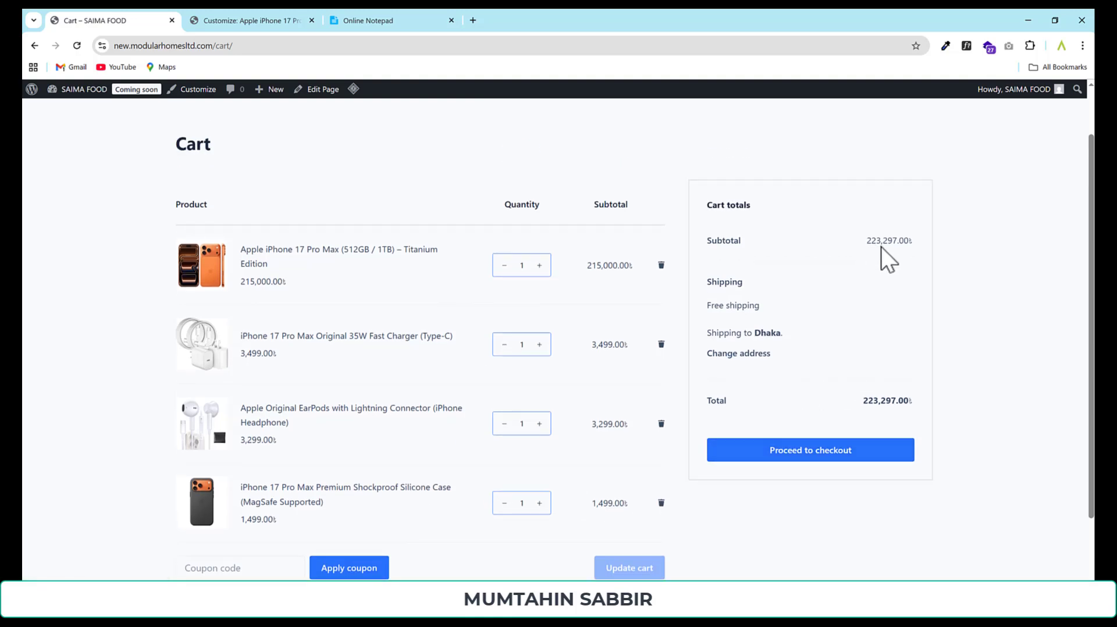
scroll(630, 306, down, 1)
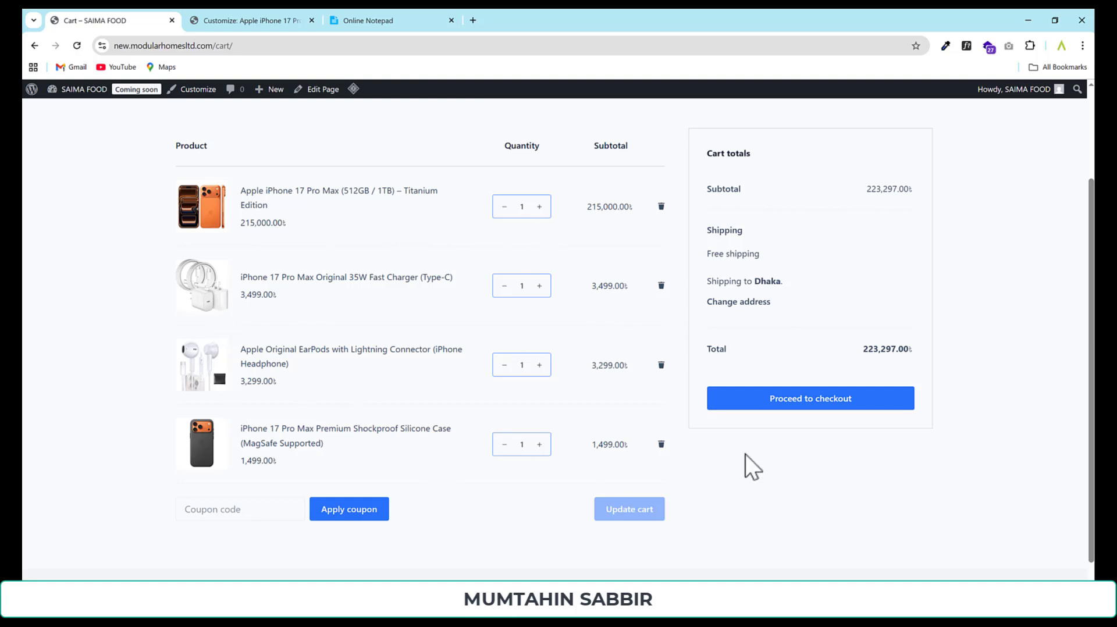
scroll(801, 414, up, 1)
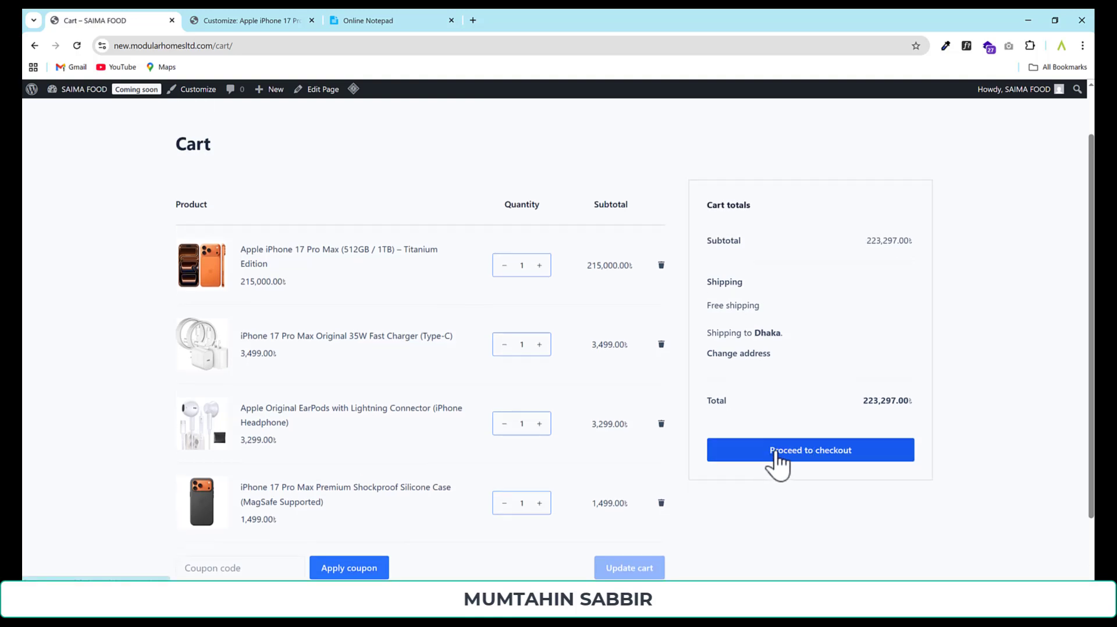